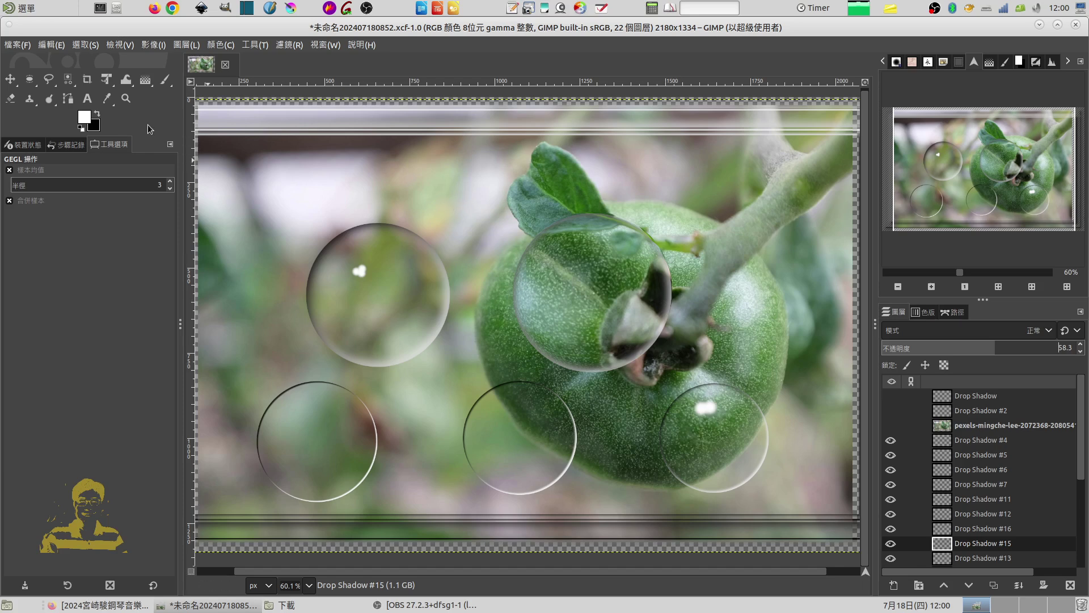
Create a first 1920×1080 image, which comes out filled black
left_click(13, 45)
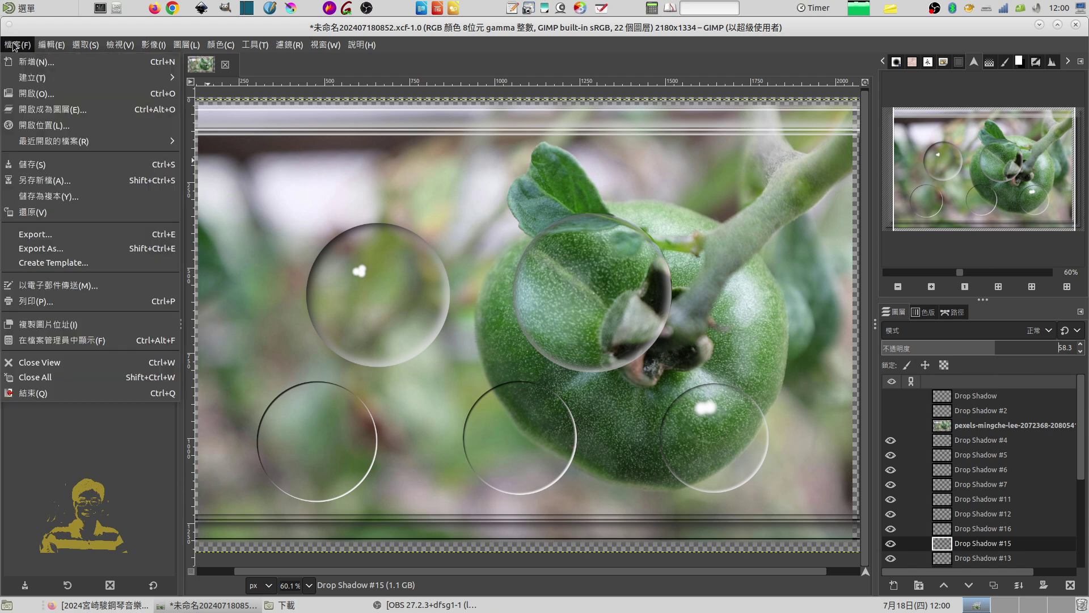
left_click(36, 62)
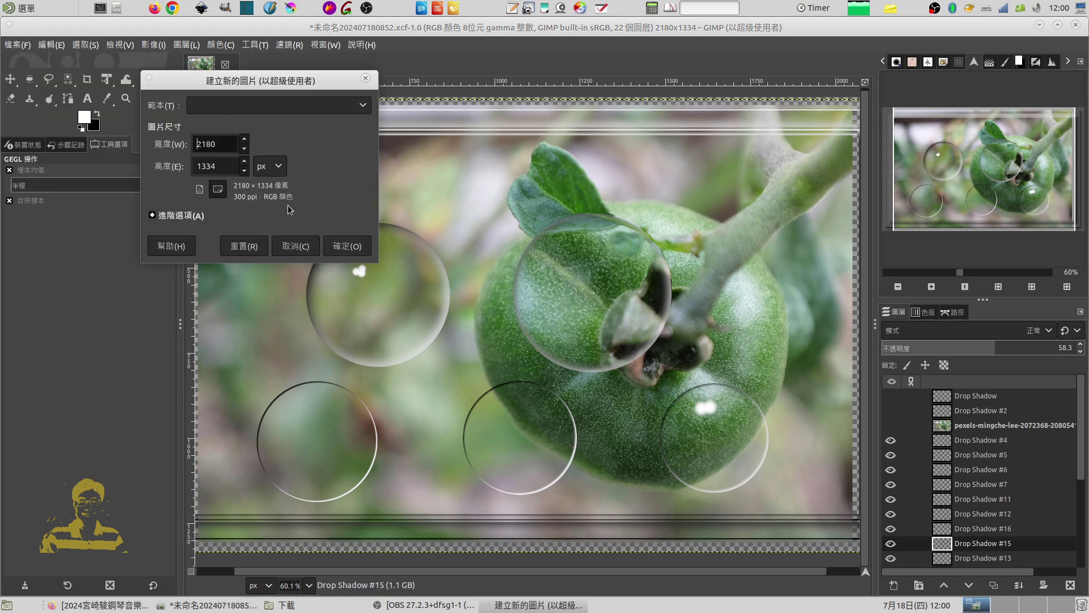
left_click_drag(225, 144, 149, 147)
type("19")
key("Tab")
type("1")
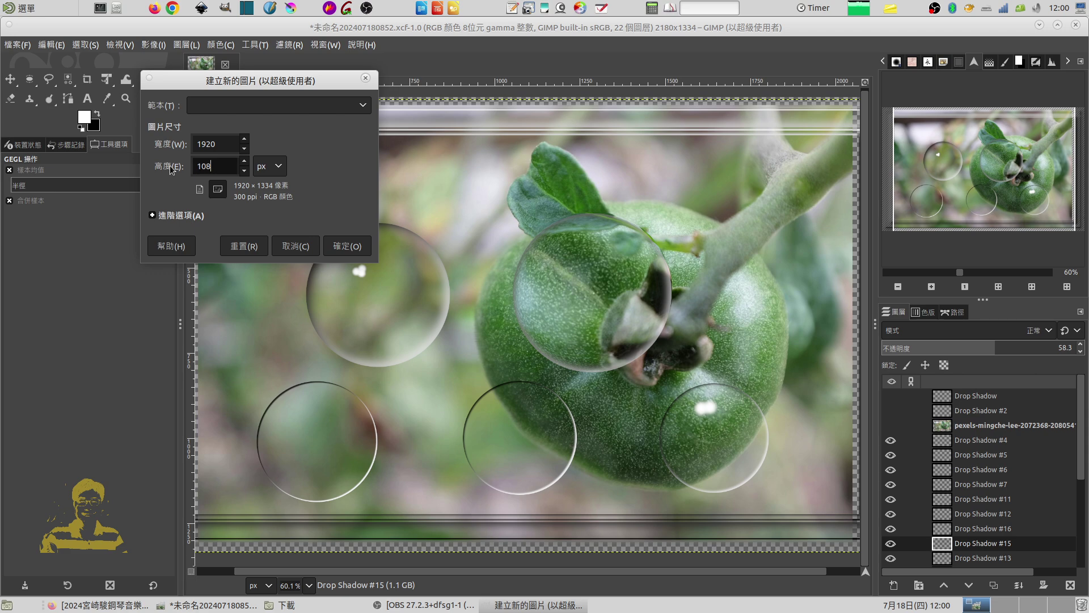
left_click(353, 246)
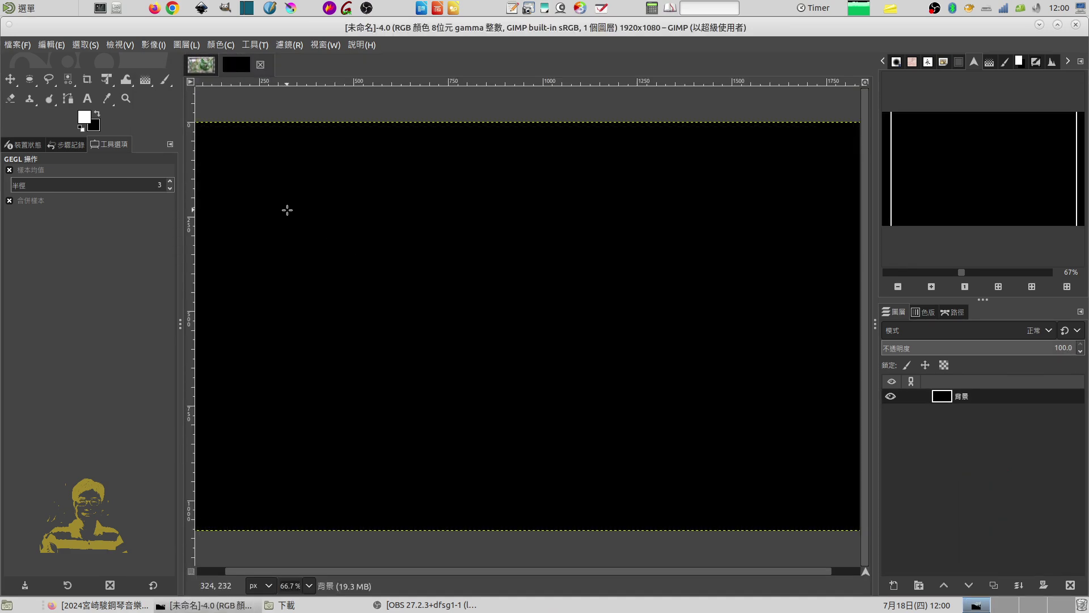
Reset default colours, close the black image, and create a white 1920×1080 image
left_click(82, 128)
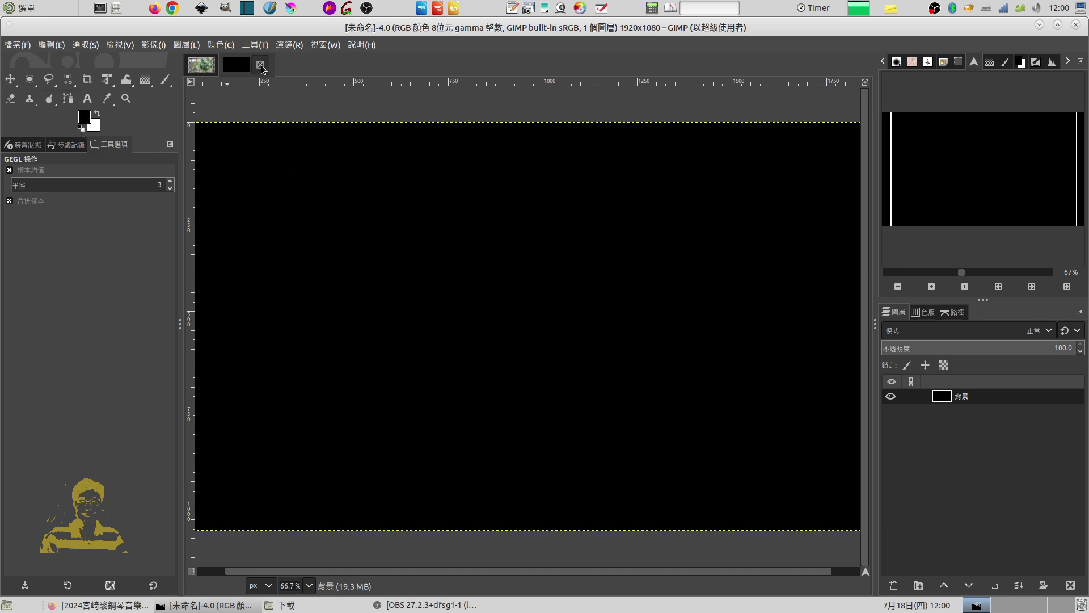
left_click(260, 65)
left_click(18, 45)
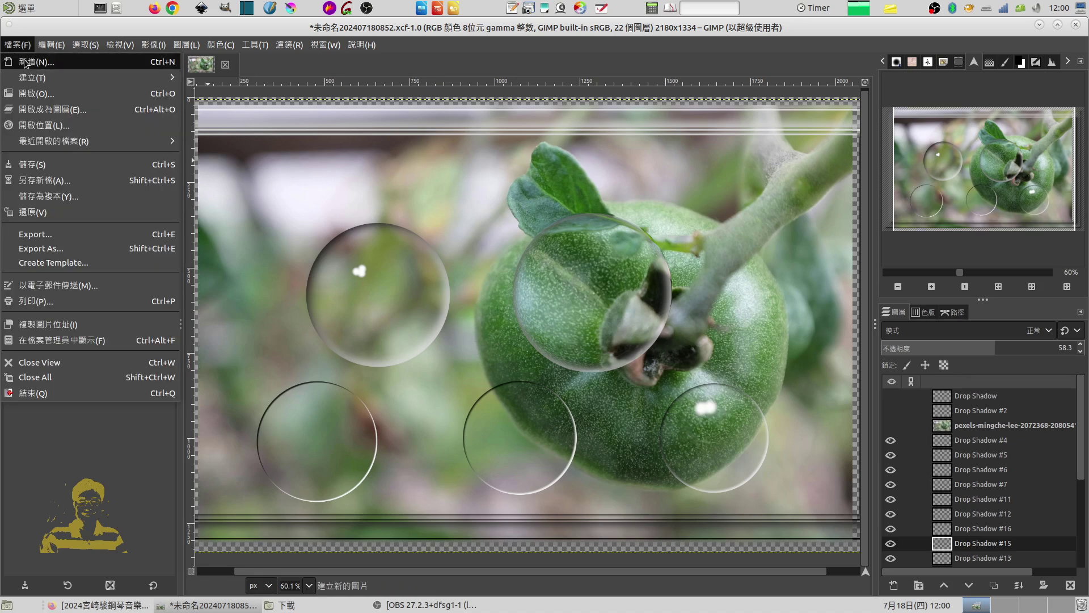
left_click(25, 63)
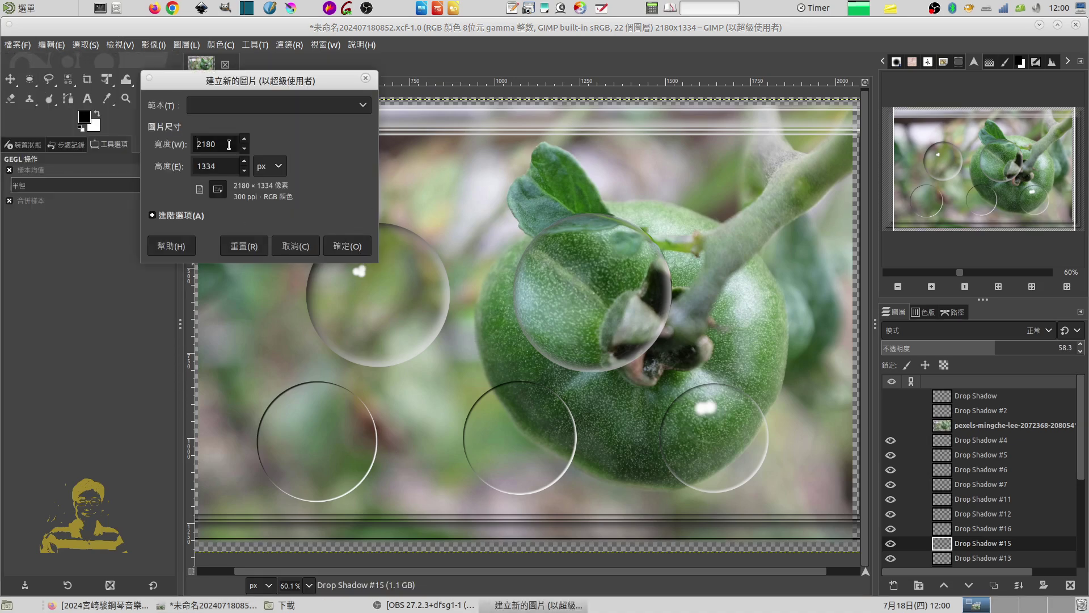
left_click_drag(229, 144, 166, 148)
type("19")
left_click_drag(220, 166, 143, 168)
type("1")
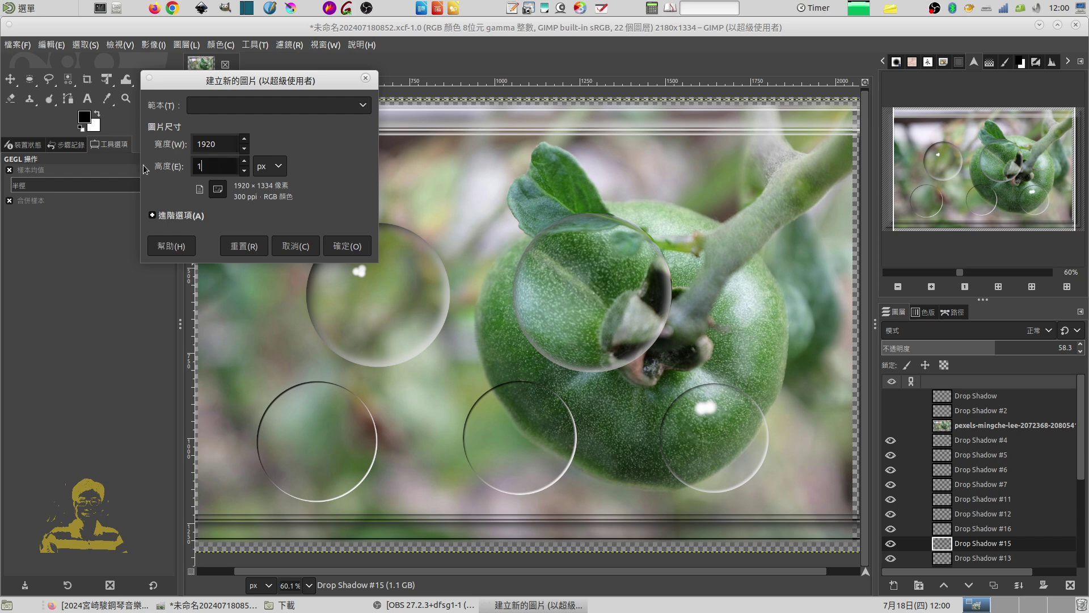
type("080")
left_click(366, 251)
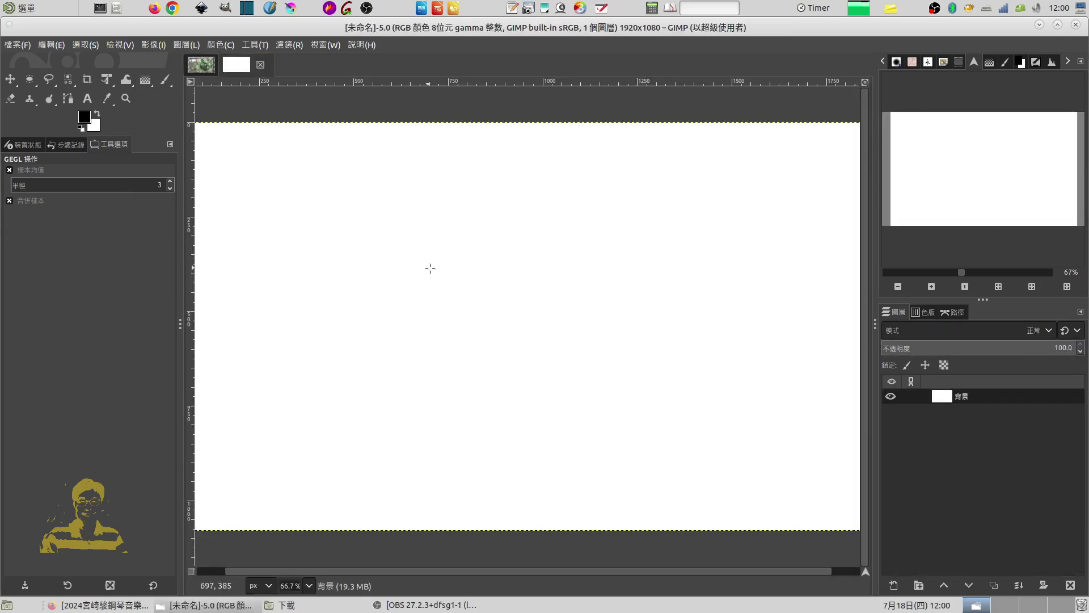
Add a transparent layer and fill it with the Pool Bottom pattern via Edit > Fill
left_click(894, 585)
left_click(1034, 585)
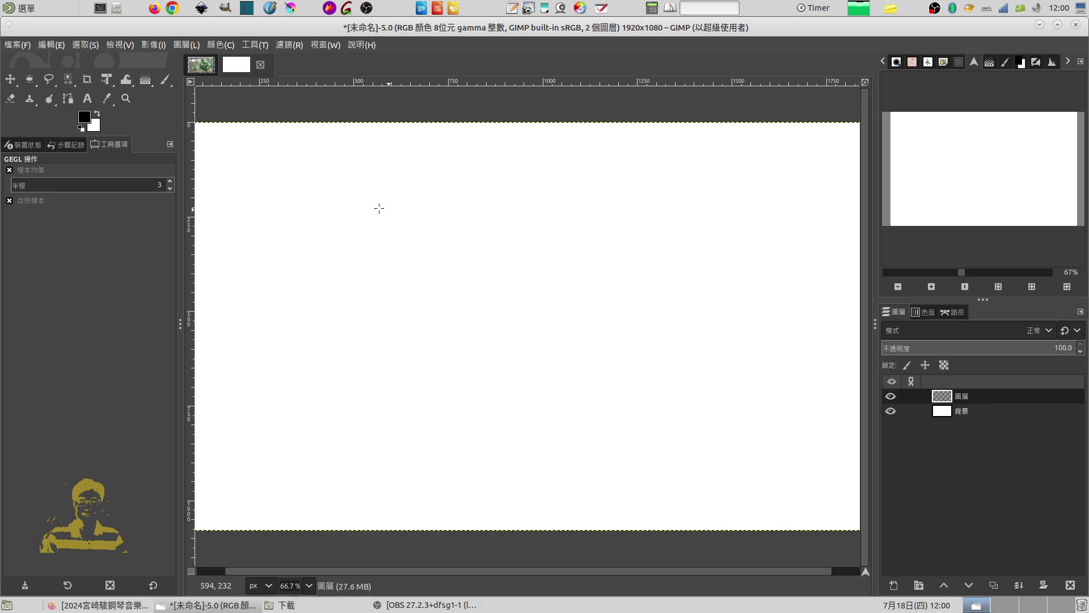
left_click(50, 45)
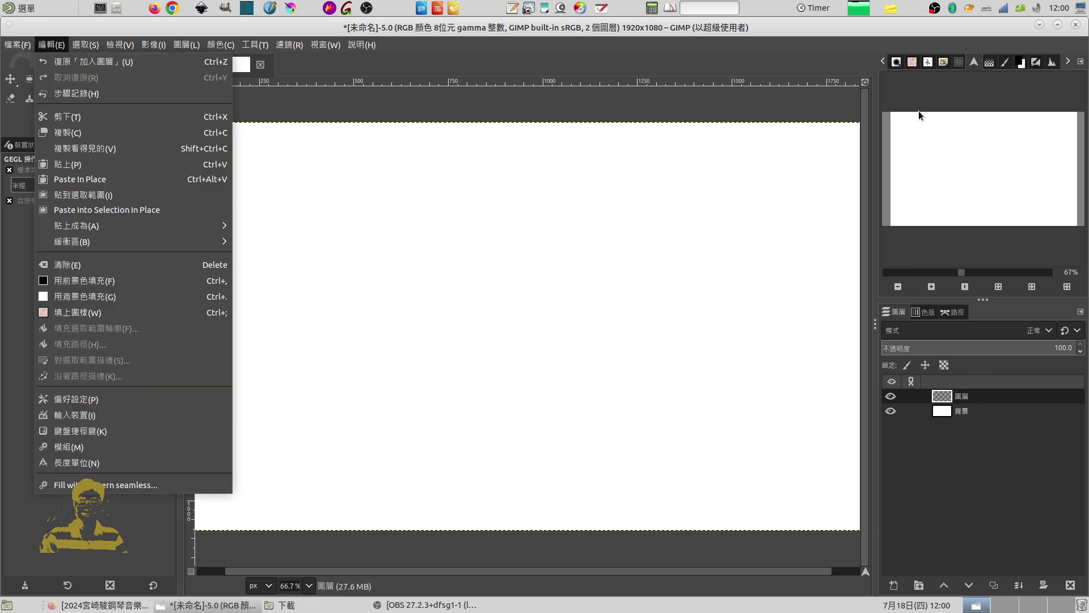
left_click(914, 60)
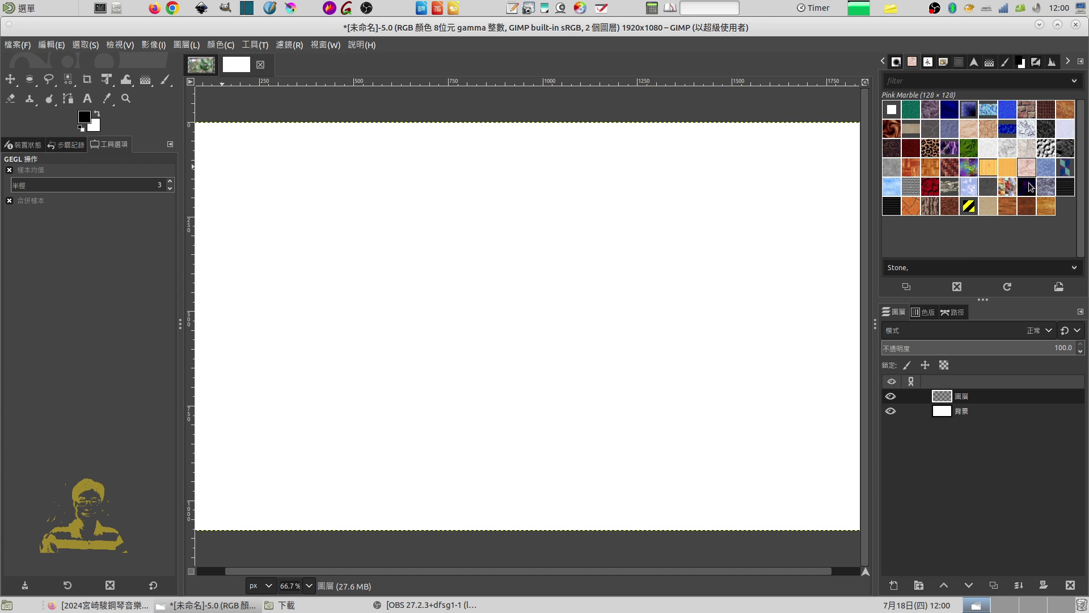
left_click(1046, 168)
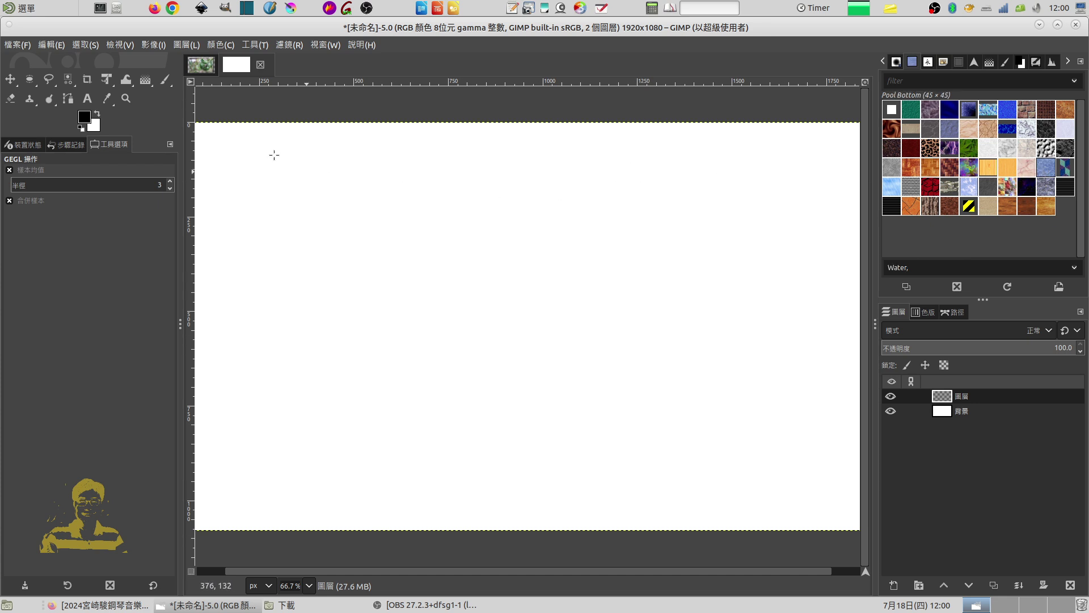
left_click(51, 45)
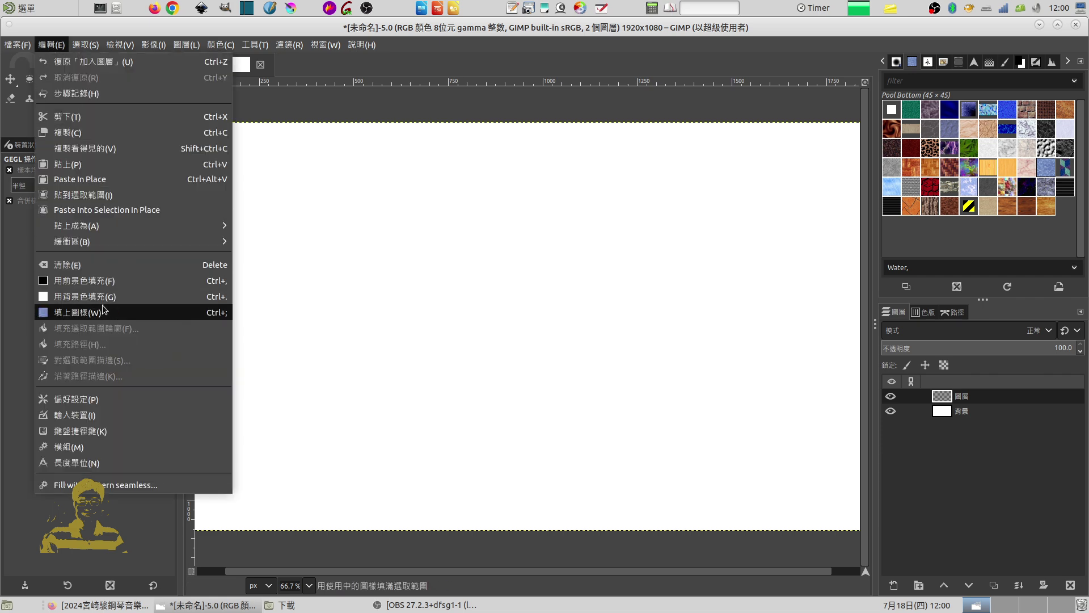
left_click(92, 312)
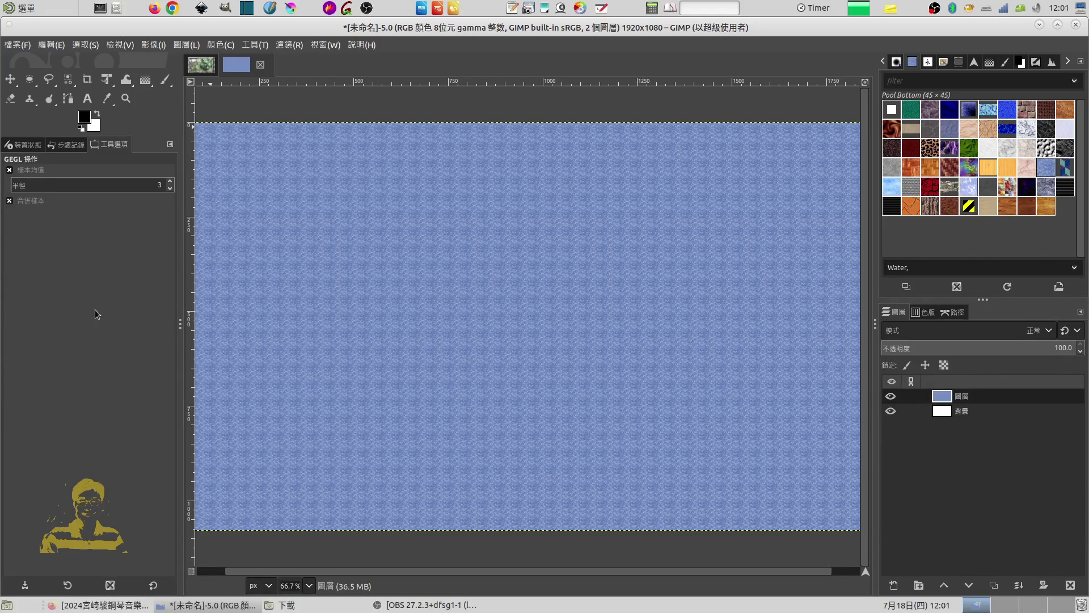
Draw a 425×425 circular selection on the water pattern and zoom to 50%
left_click(29, 79)
left_click_drag(287, 213, 447, 372)
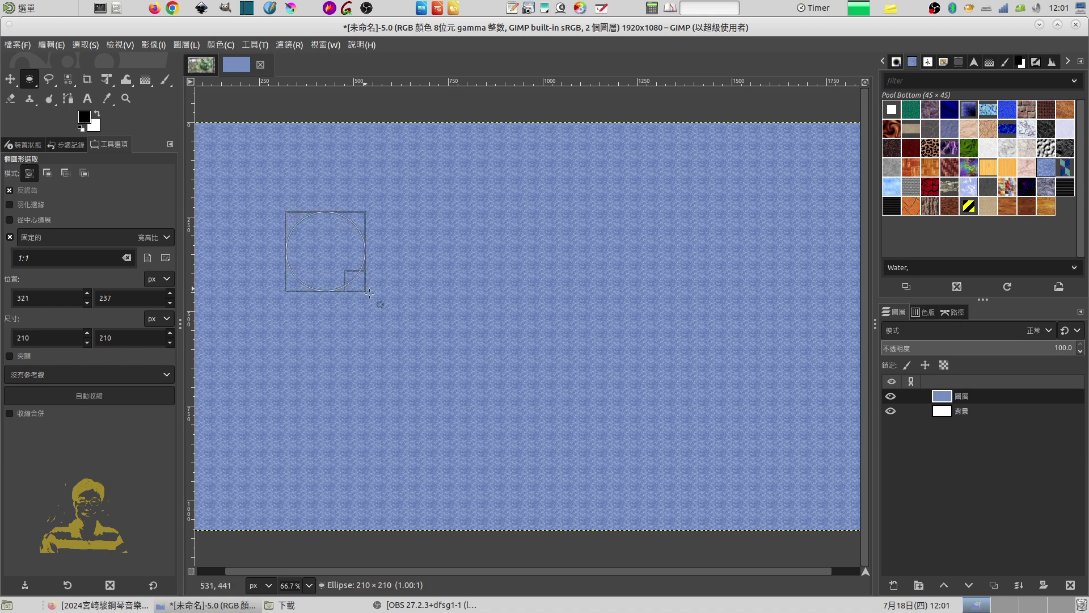
key("Return")
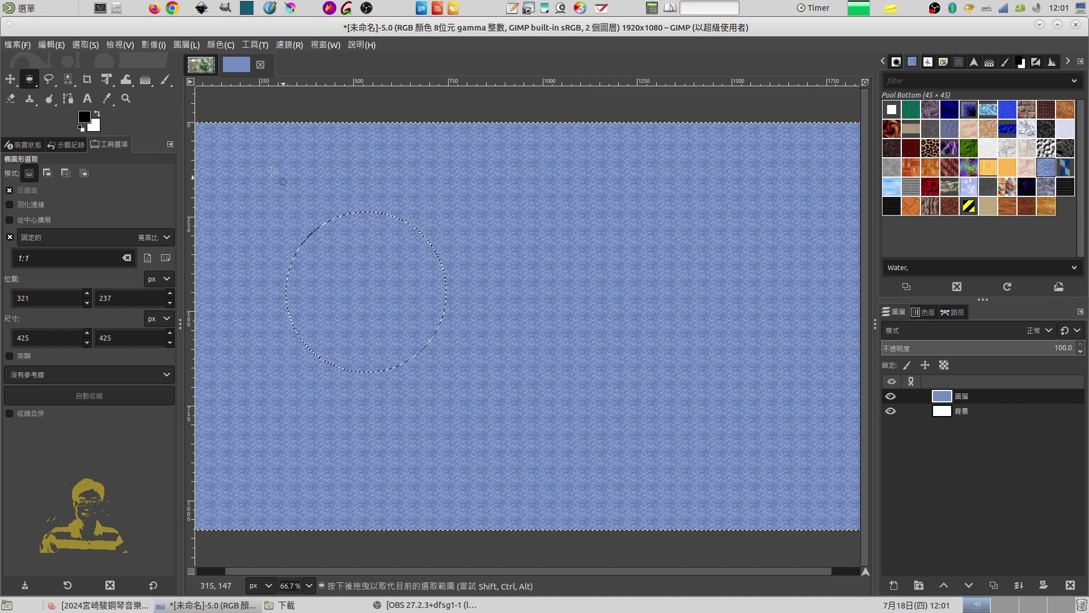
left_click(973, 61)
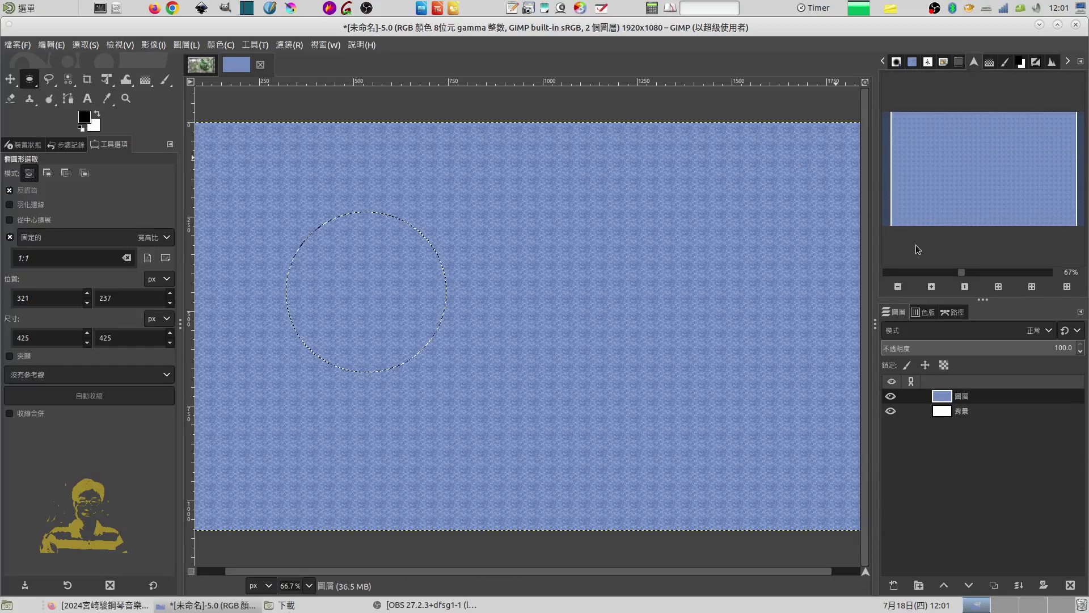
left_click(897, 288)
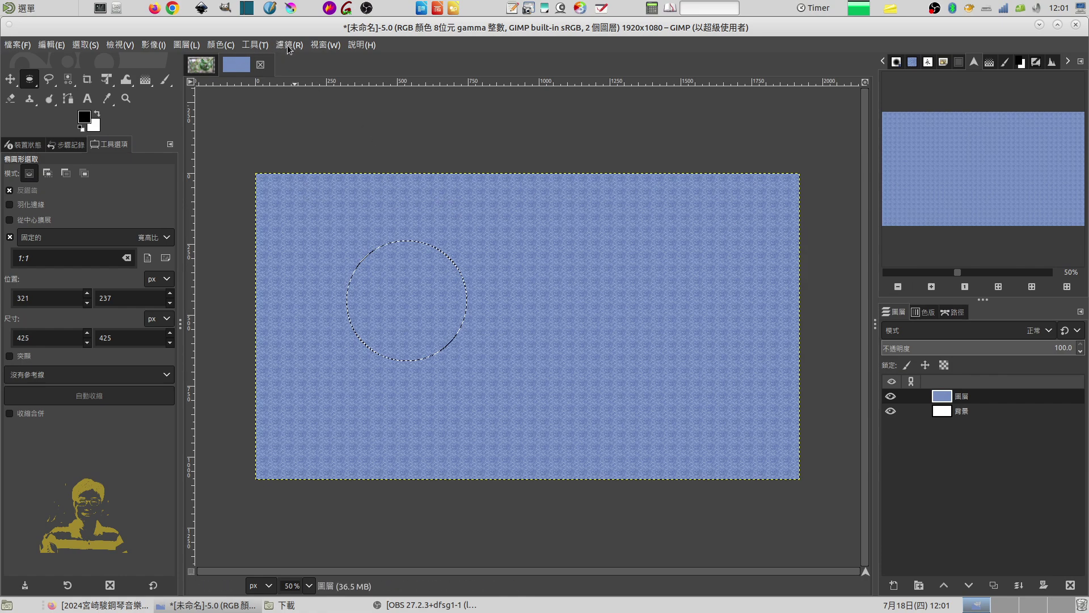
Invert the selection to everything outside the circle and preview it as a mask
left_click(81, 45)
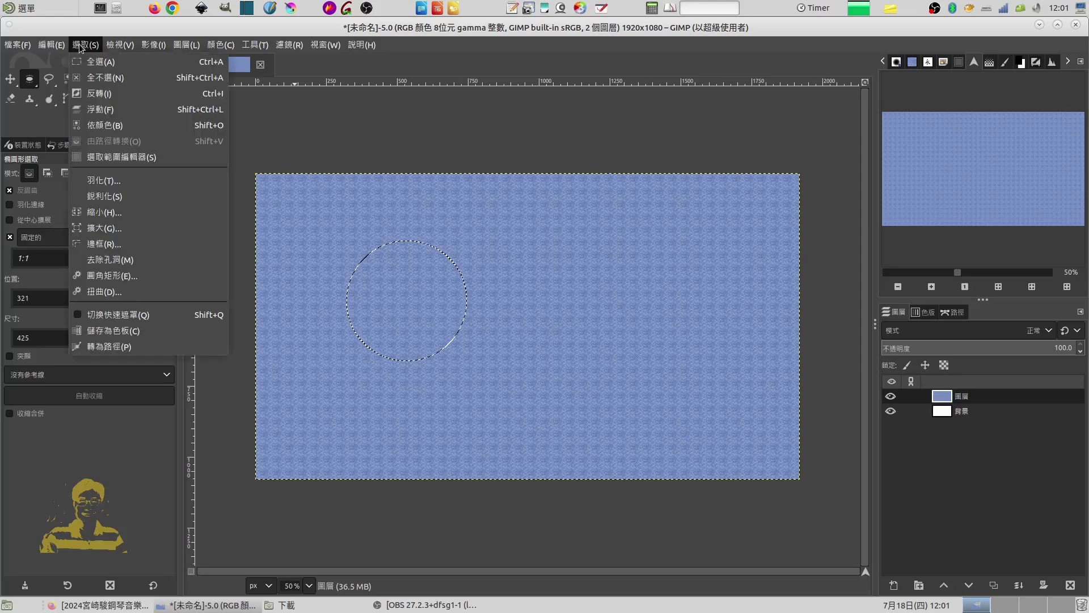
left_click(97, 95)
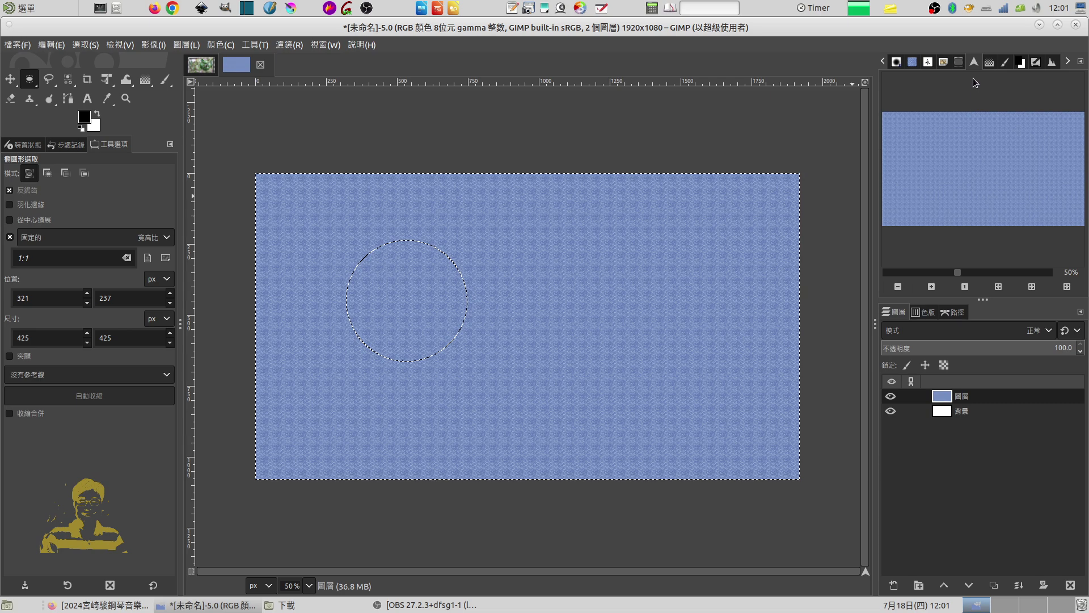
left_click(989, 62)
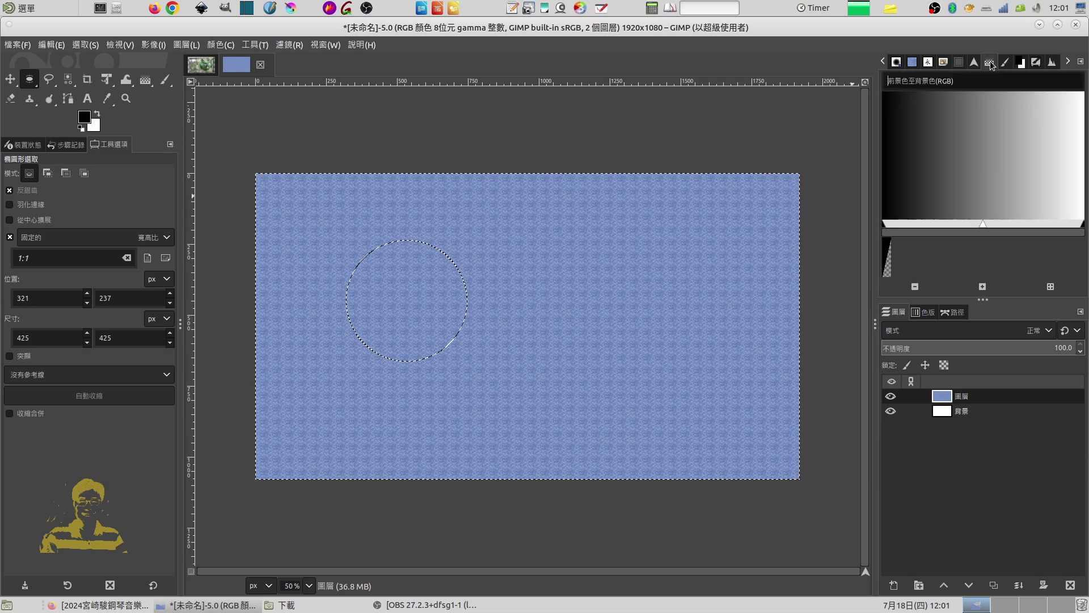
left_click(1019, 64)
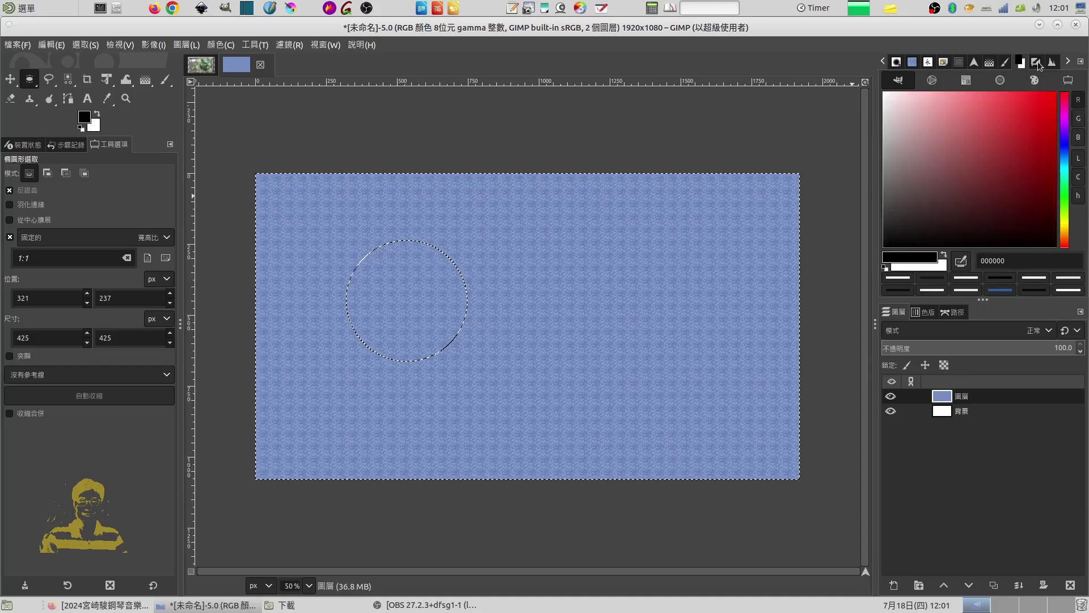
left_click(958, 62)
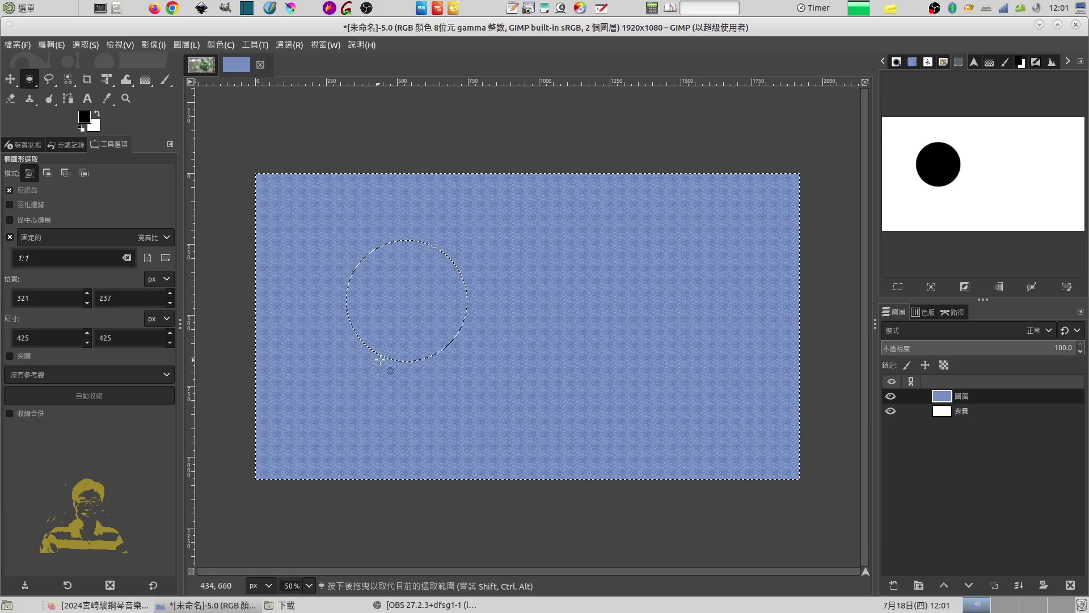
left_click(290, 45)
left_click(537, 119)
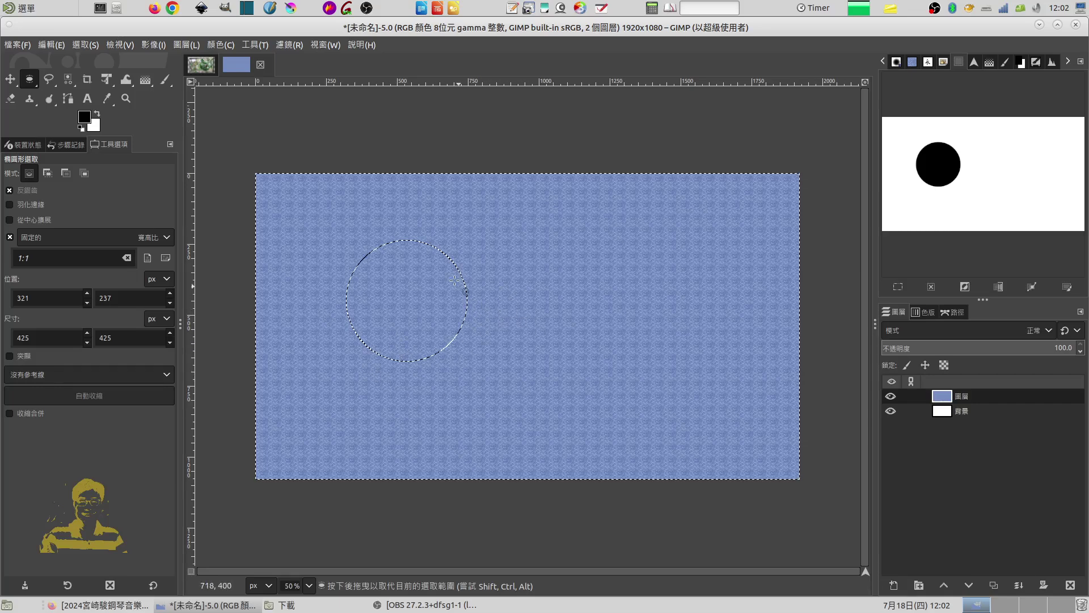
left_click(287, 44)
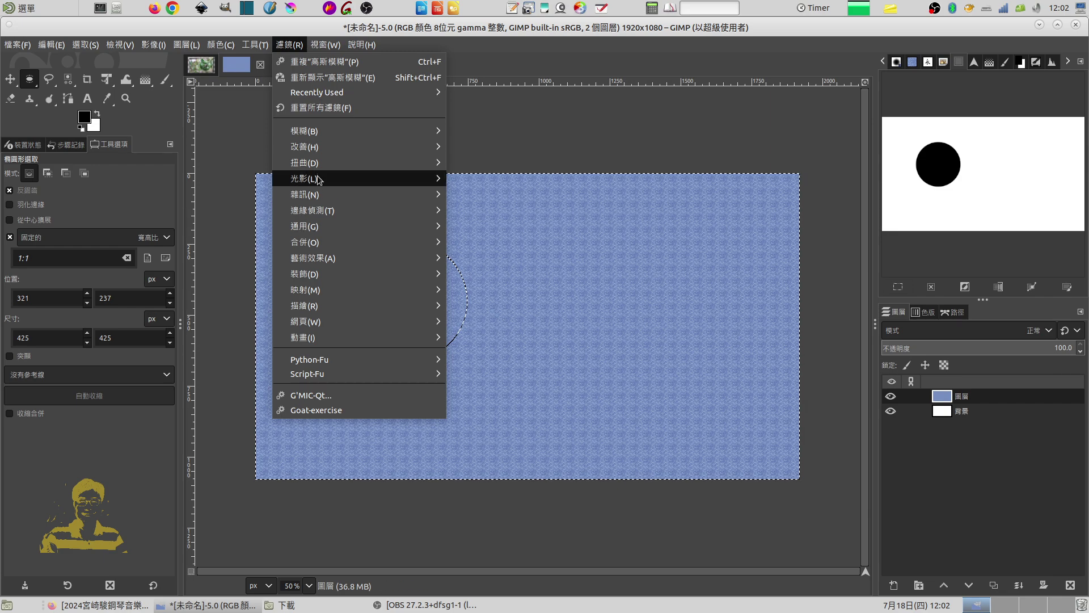
mouse_move(305, 178)
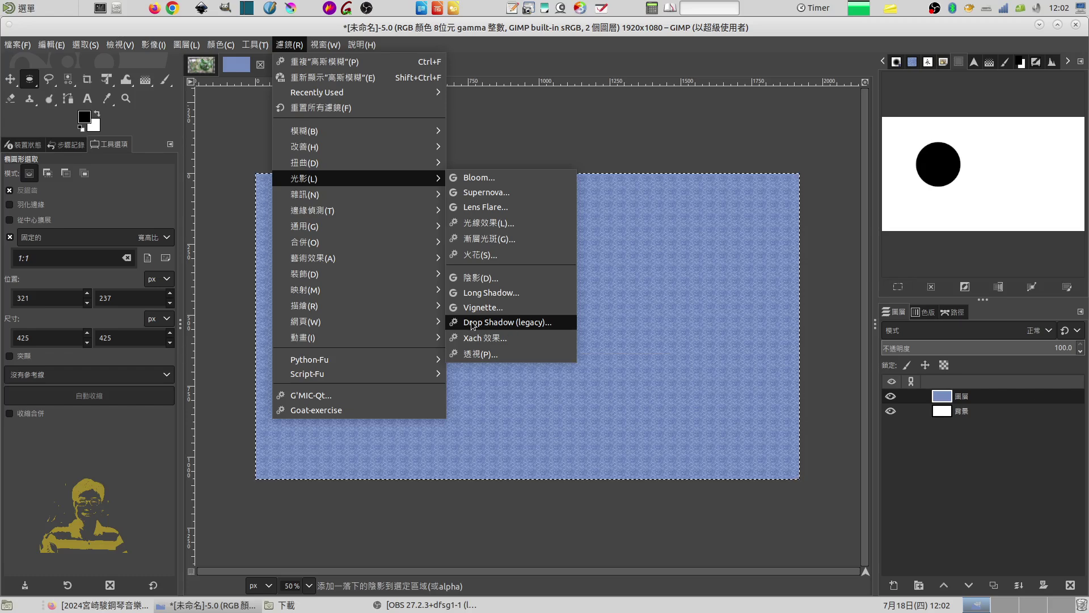
Apply a legacy Drop Shadow with offsets 4/4, blur 3, black colour, opacity about 95
left_click(529, 322)
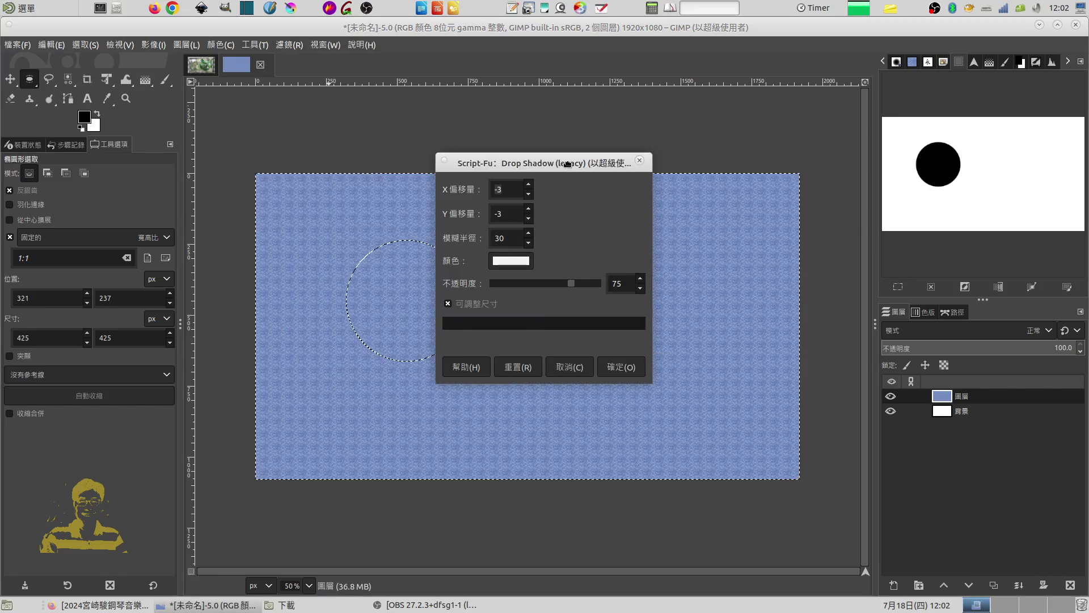
left_click_drag(568, 163, 171, 98)
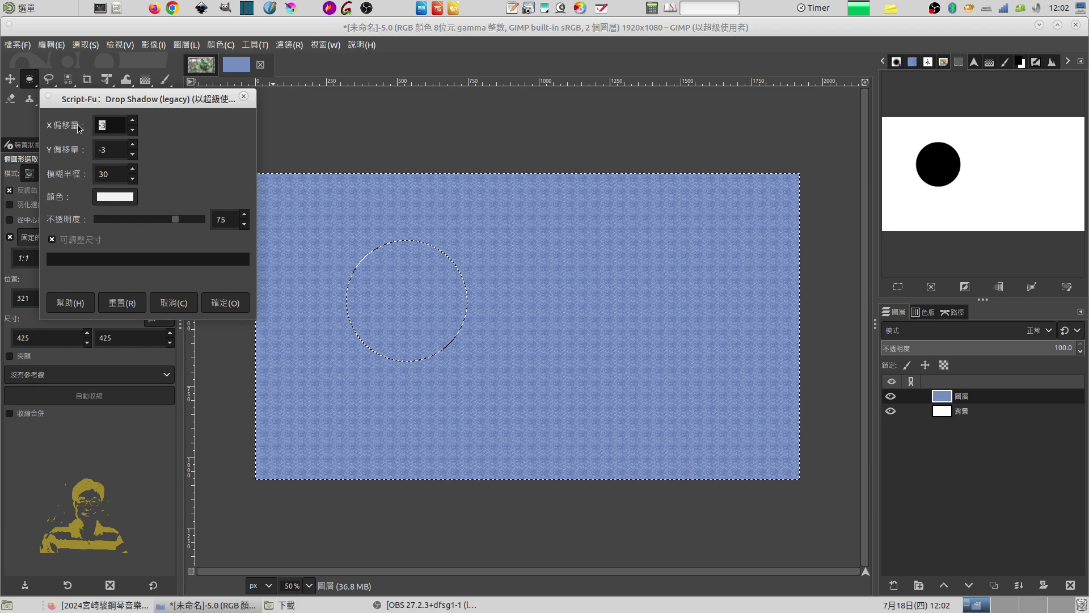
type("4")
left_click(121, 307)
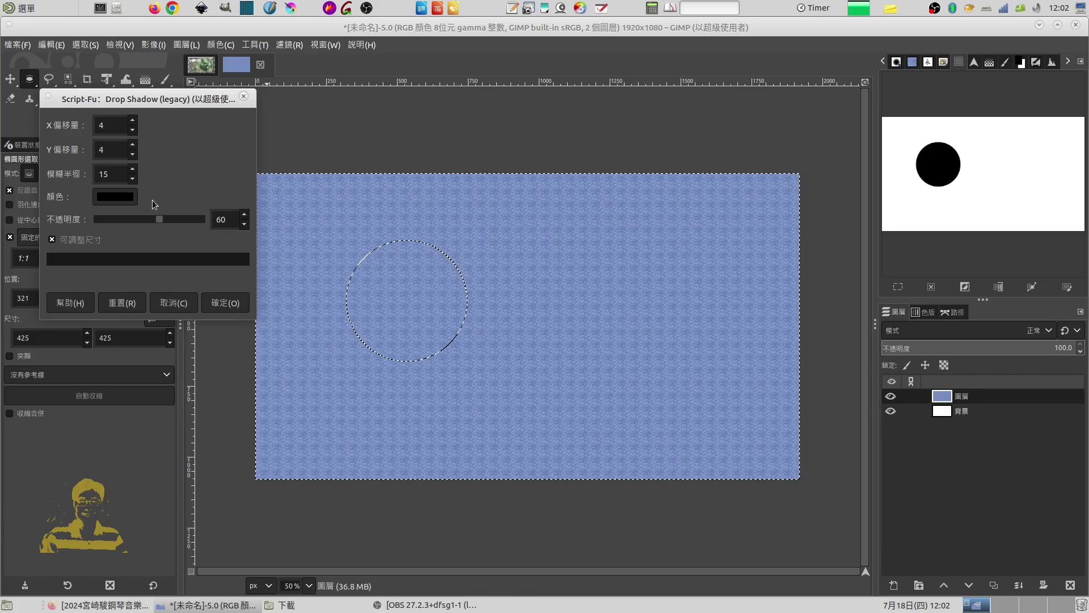
double_click(114, 171)
type("3")
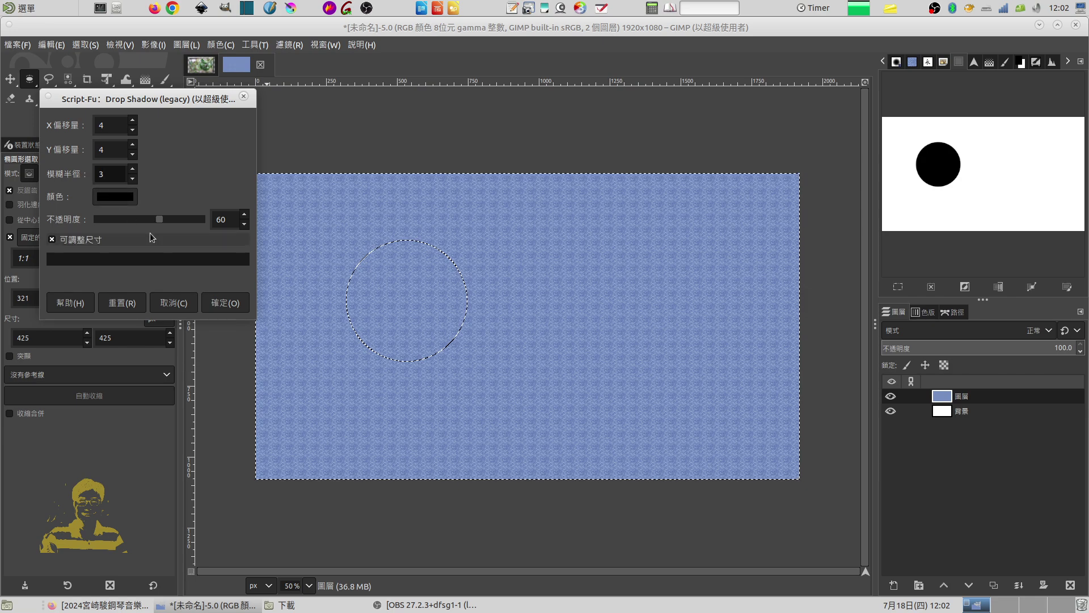
left_click_drag(160, 218, 205, 223)
left_click(245, 226)
left_click(245, 226)
left_click(245, 226)
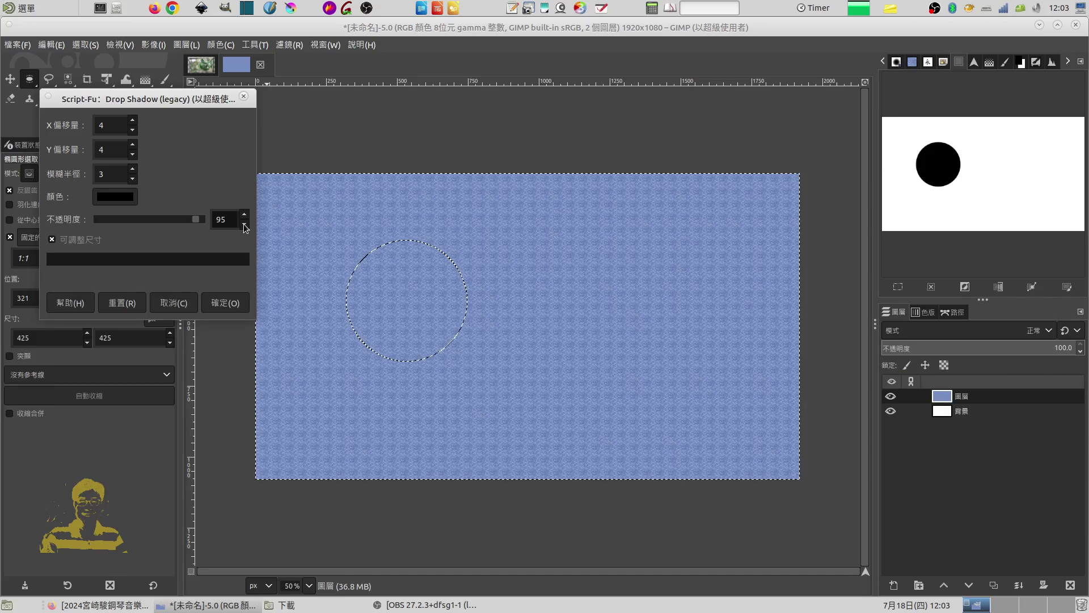
left_click(226, 304)
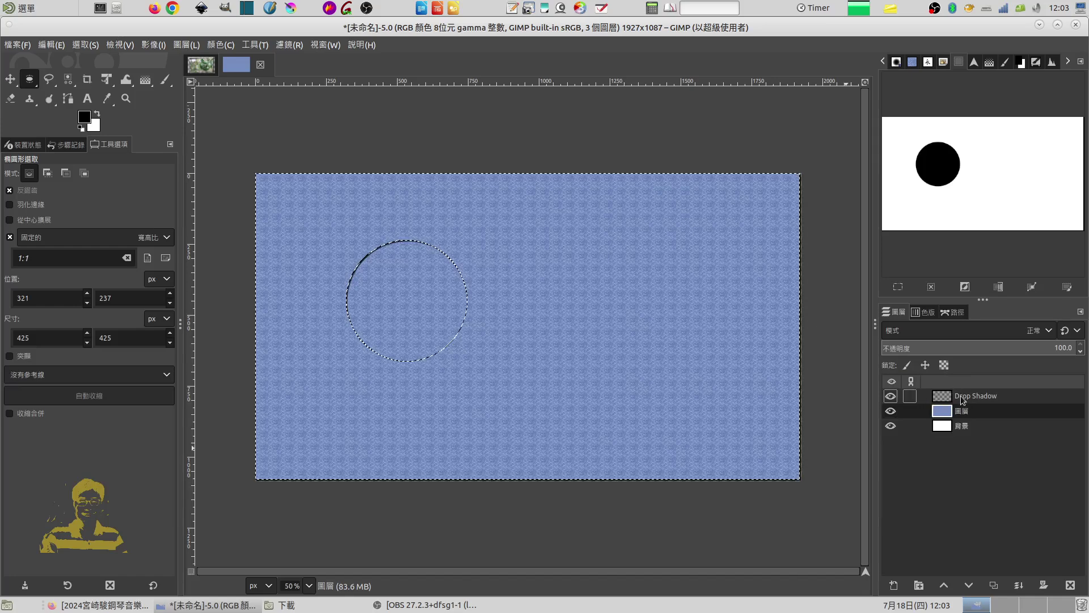
Toggle layer visibility to check the dark shadow around the circle
left_click(891, 426)
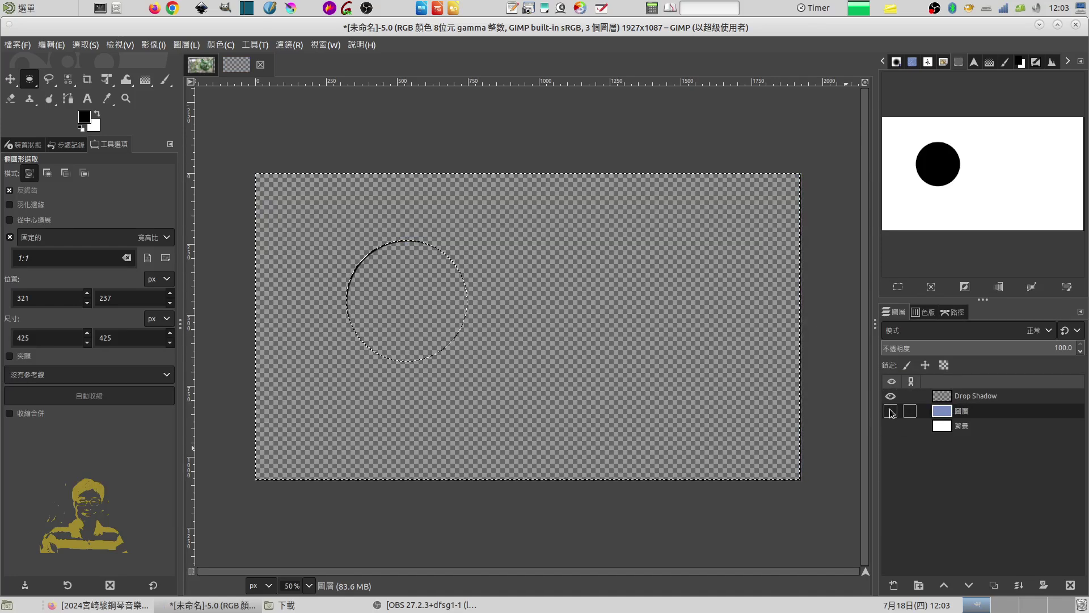
left_click(890, 411)
left_click(890, 396)
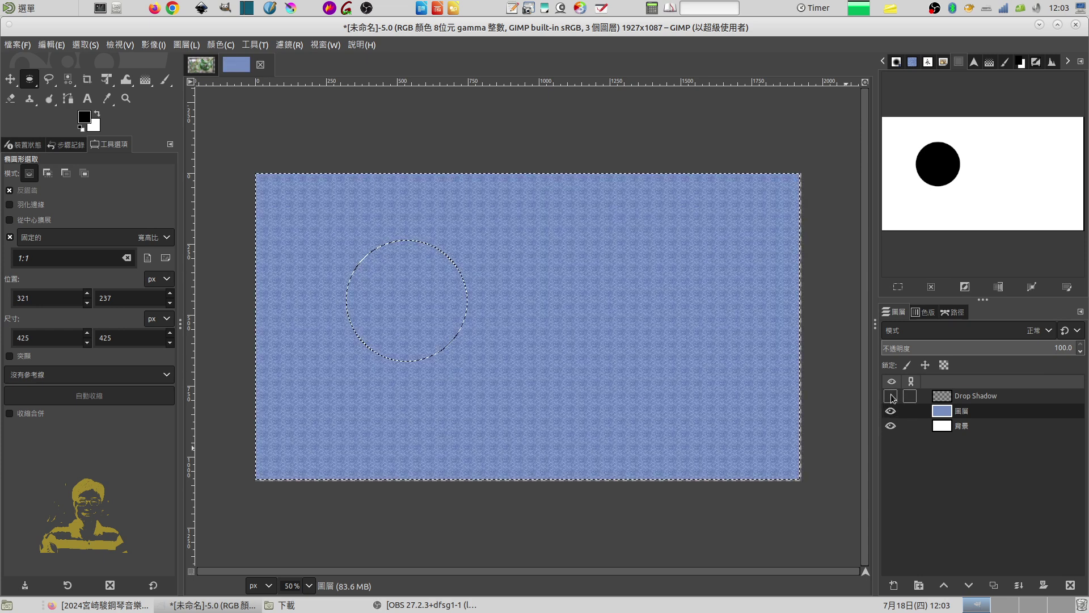
left_click(891, 396)
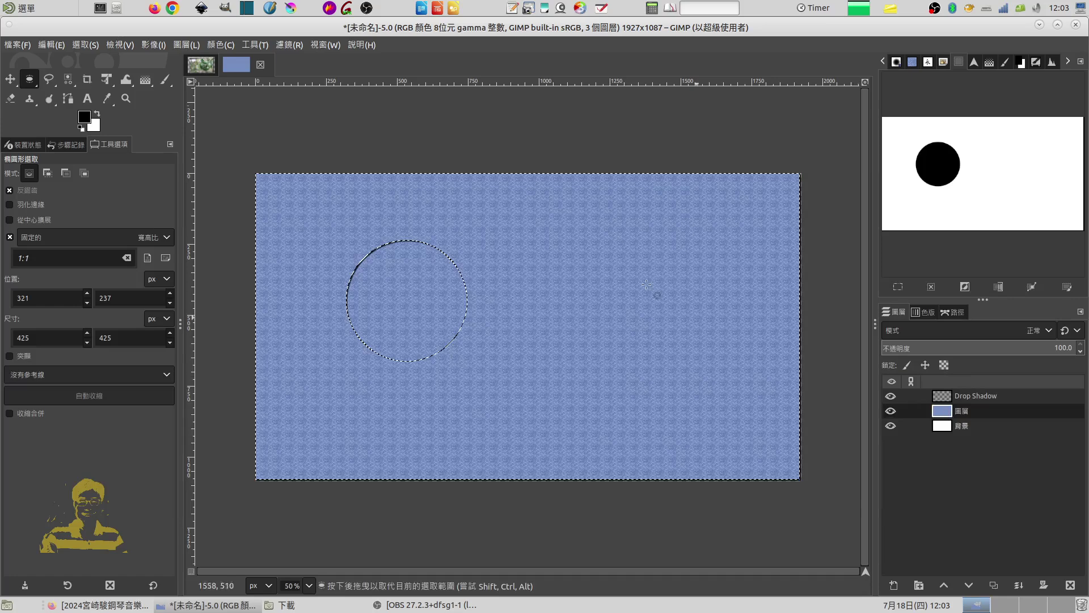
Apply a white legacy Drop Shadow with X and Y offsets of -3
left_click(297, 46)
mouse_move(305, 178)
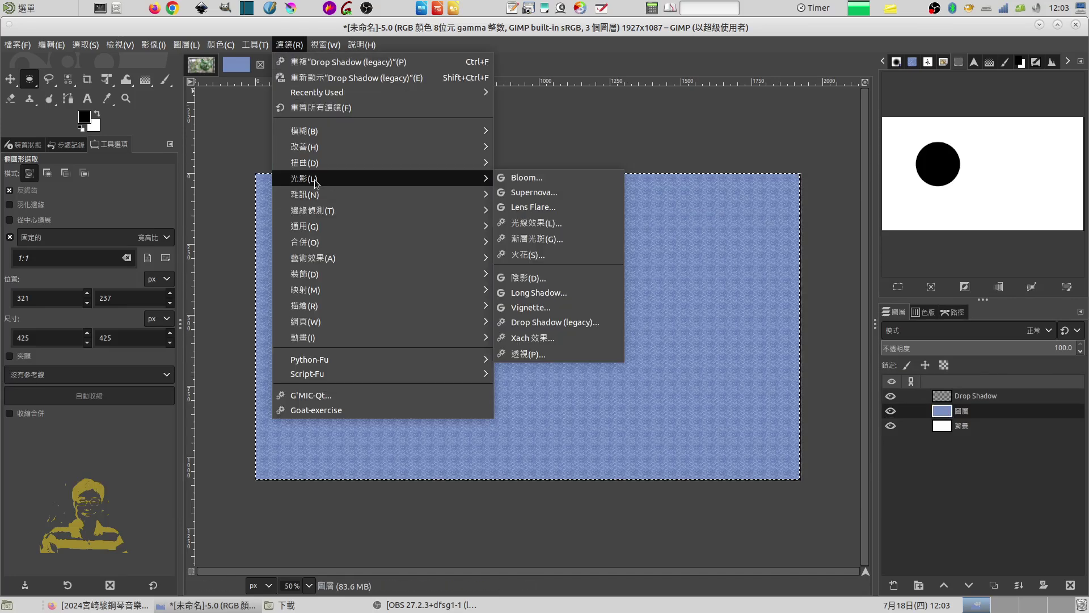
left_click(553, 322)
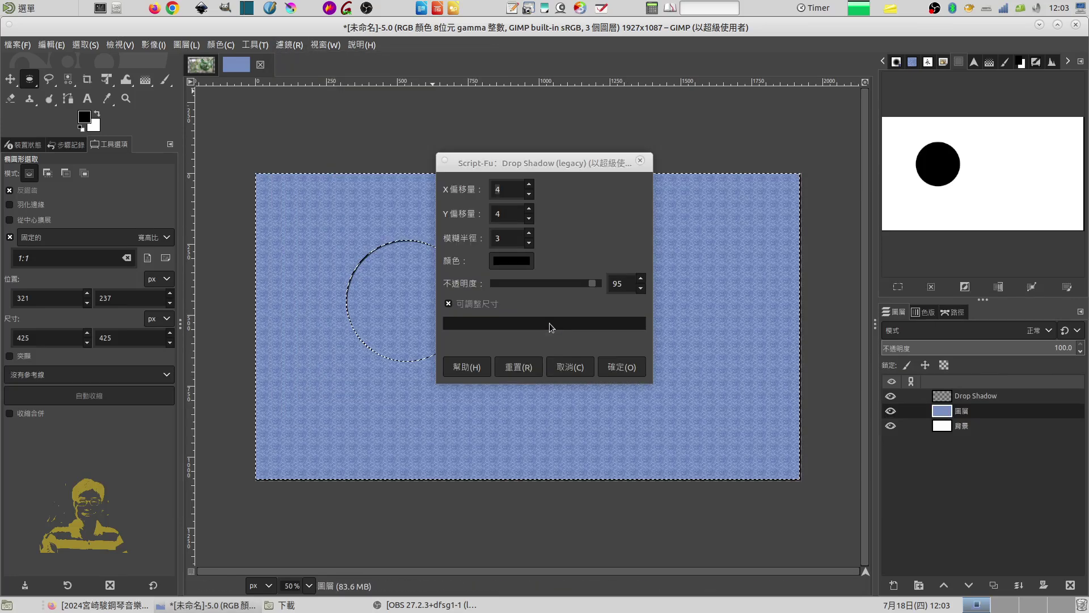
left_click_drag(547, 159, 640, 173)
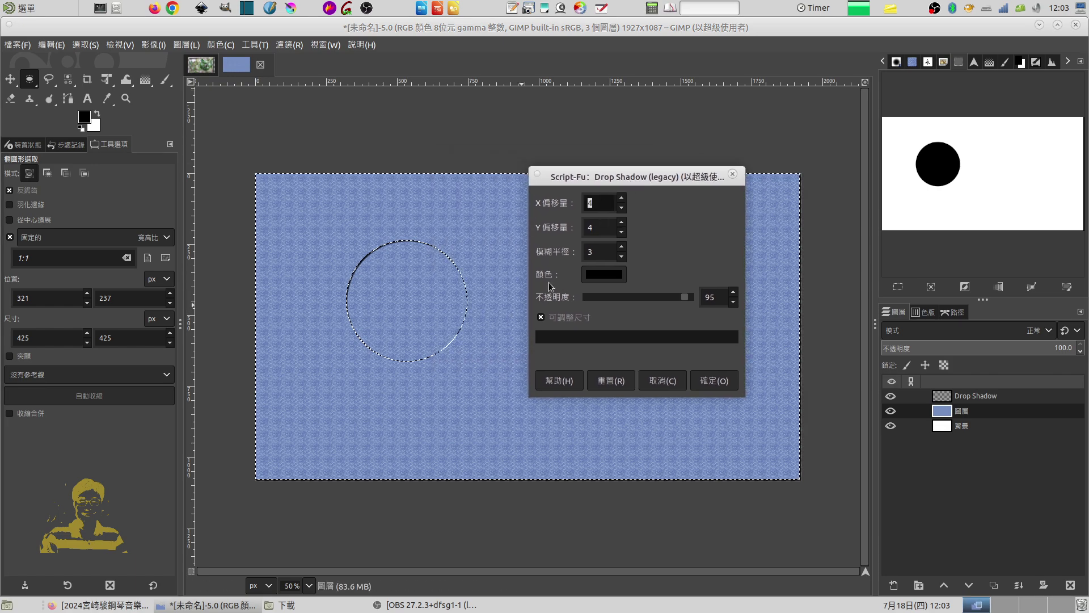
type("-3")
key("Tab")
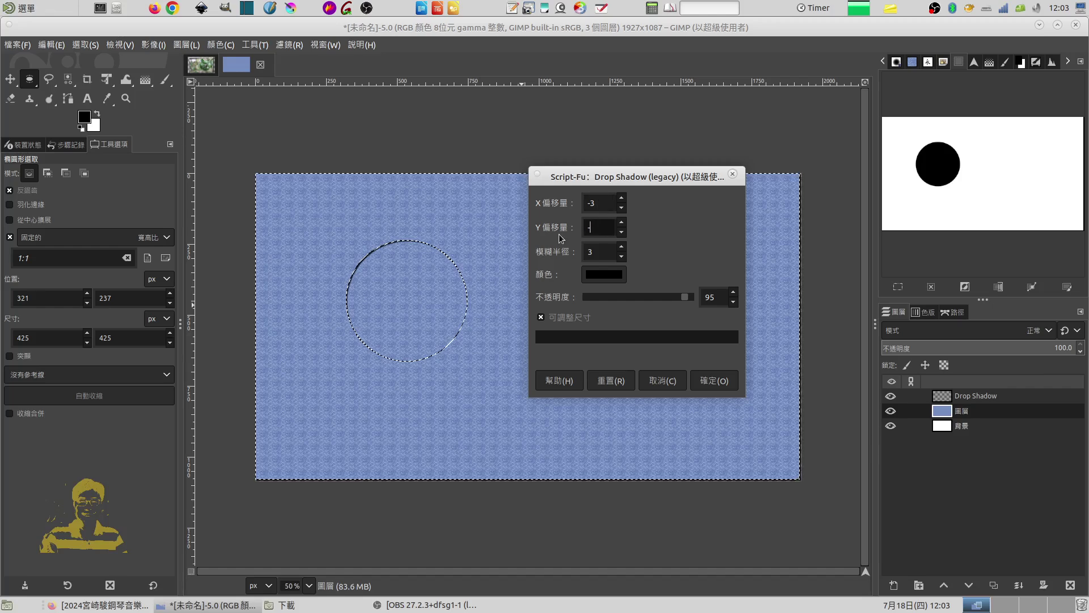
left_click(601, 273)
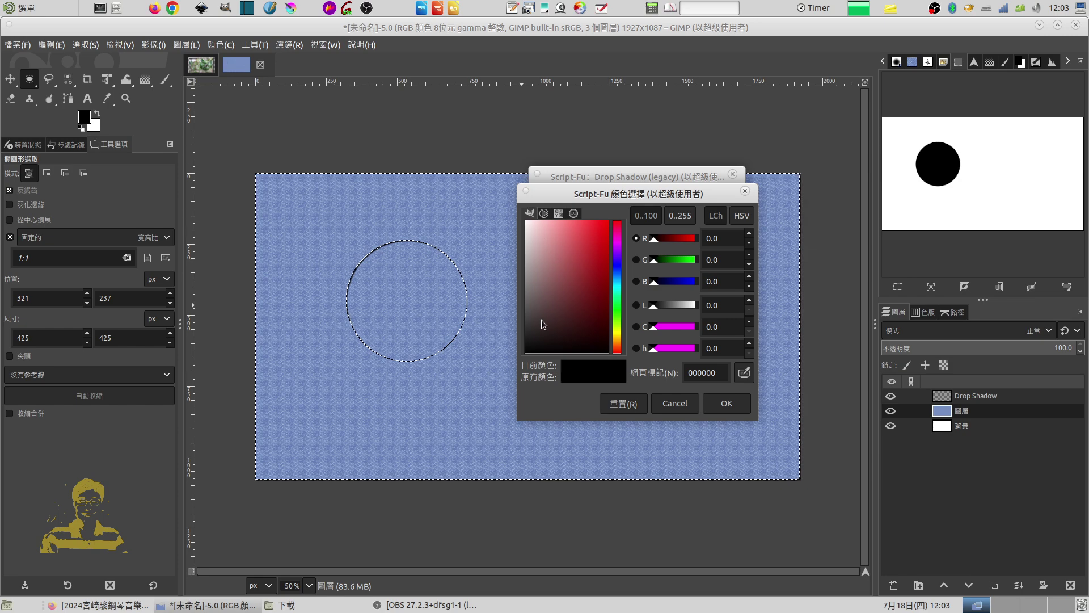
left_click_drag(545, 238, 525, 221)
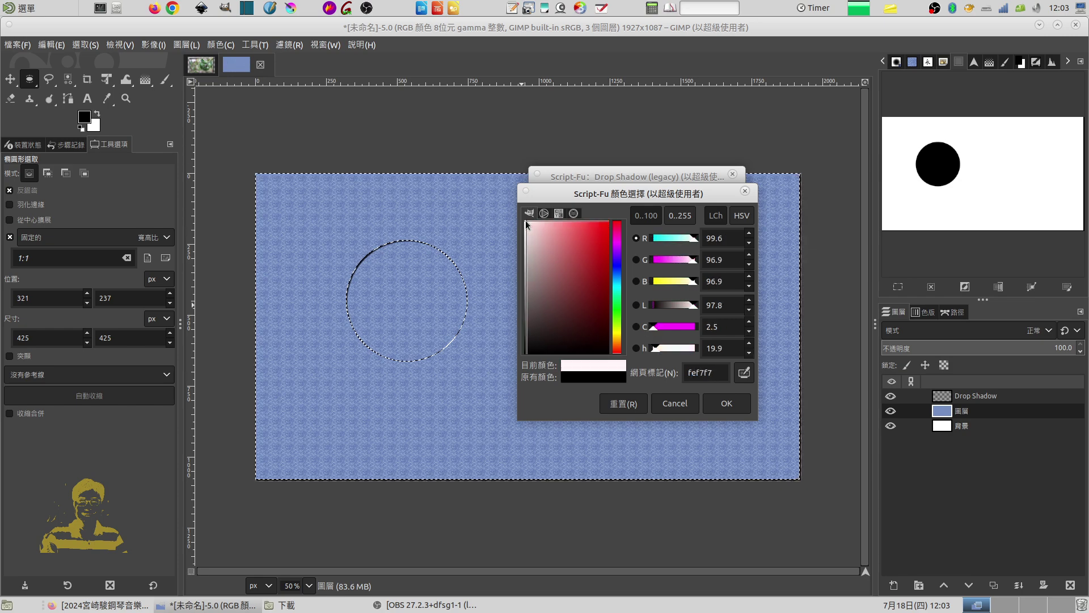
left_click(725, 405)
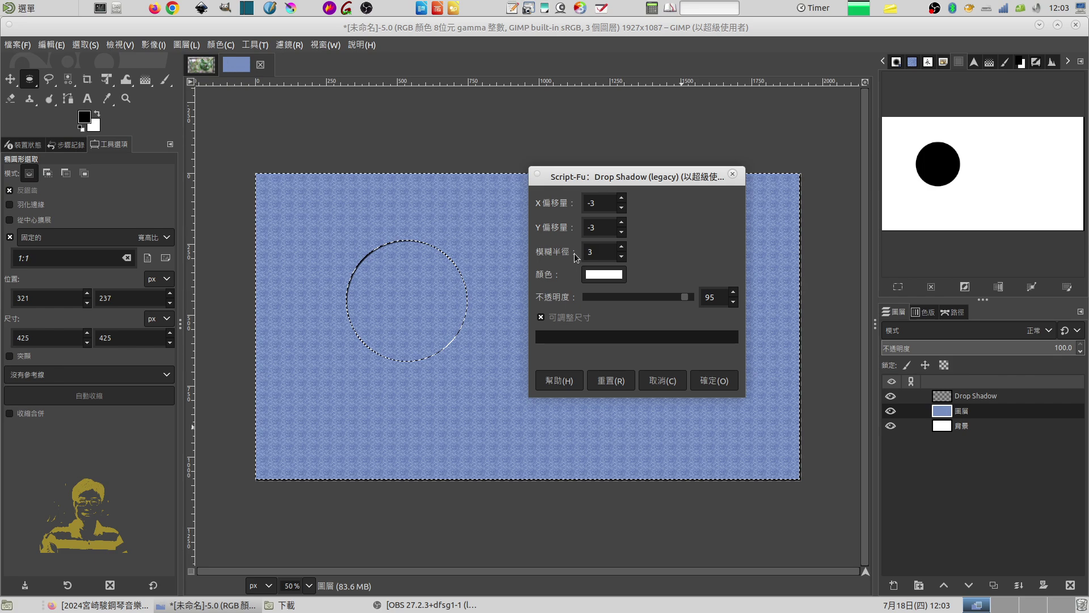
left_click(722, 382)
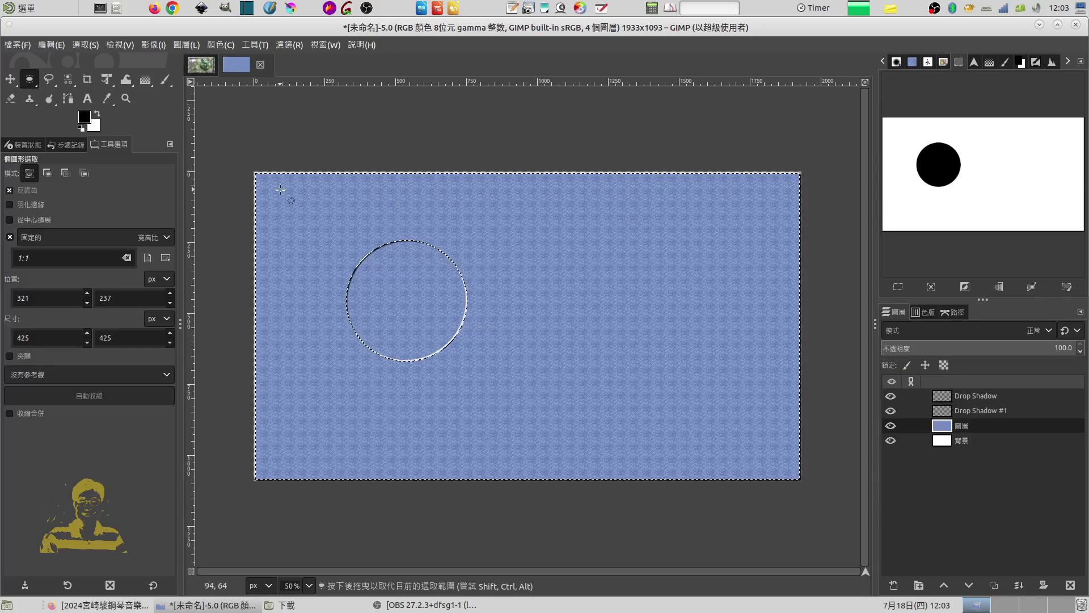
Deselect everything with Select > None
left_click(82, 46)
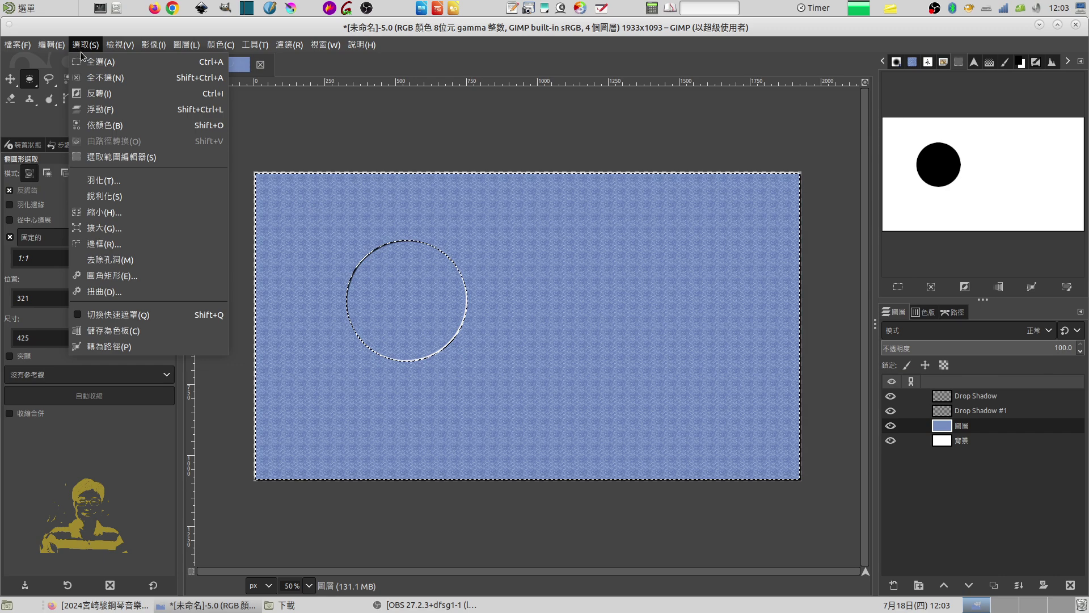
left_click(98, 77)
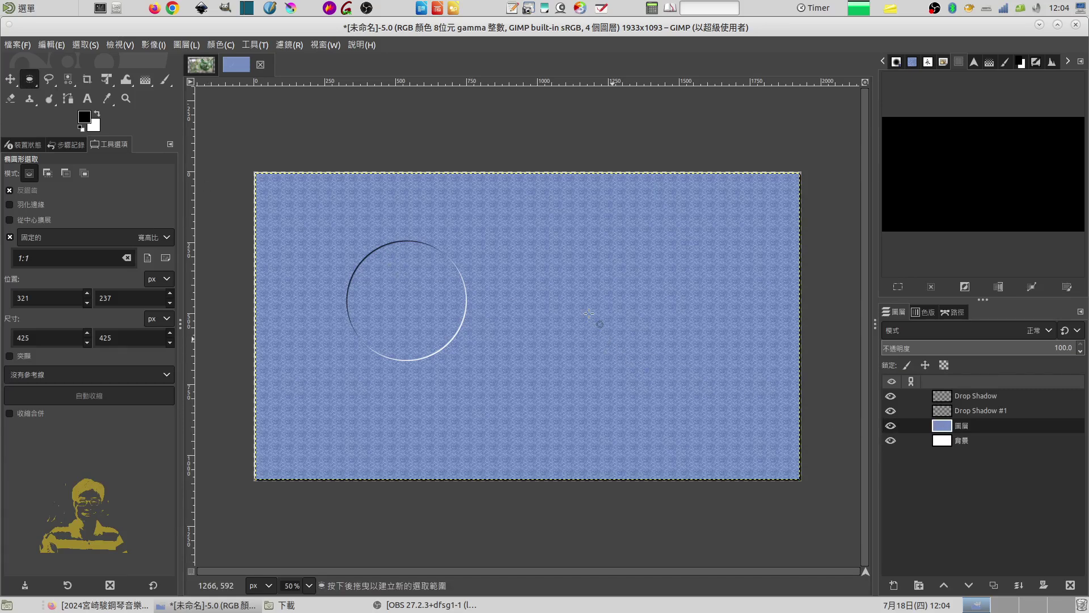
Draw a 456×456 circle selection at 1104,224 and invert it
mouse_move(568, 252)
left_mouse_down()
mouse_move(648, 344)
mouse_move(696, 382)
left_mouse_up()
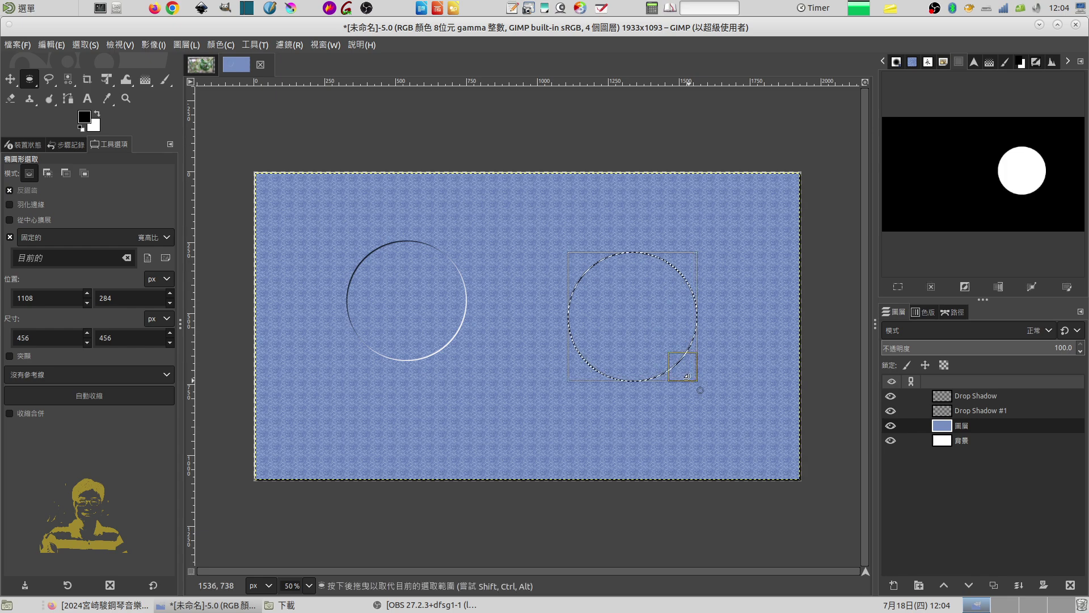
left_click_drag(646, 322, 645, 301)
left_click(645, 302)
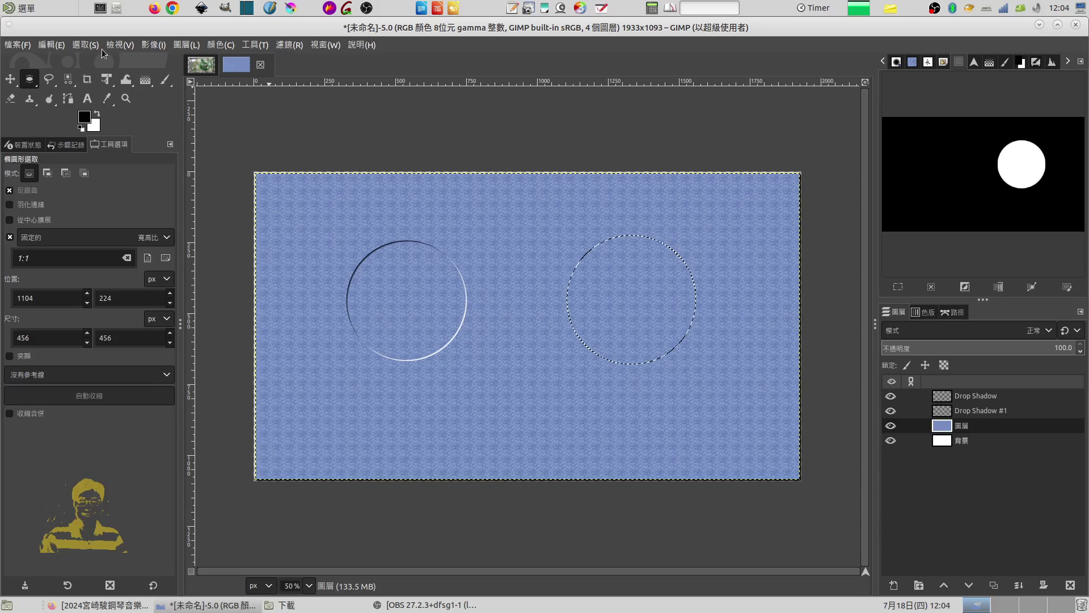
left_click(82, 45)
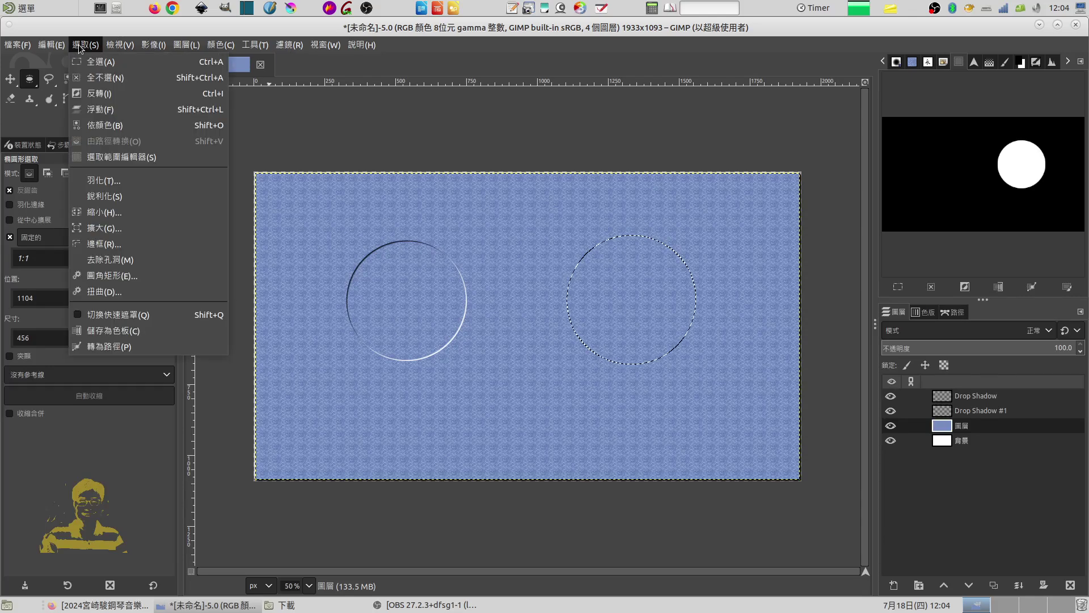
left_click(96, 96)
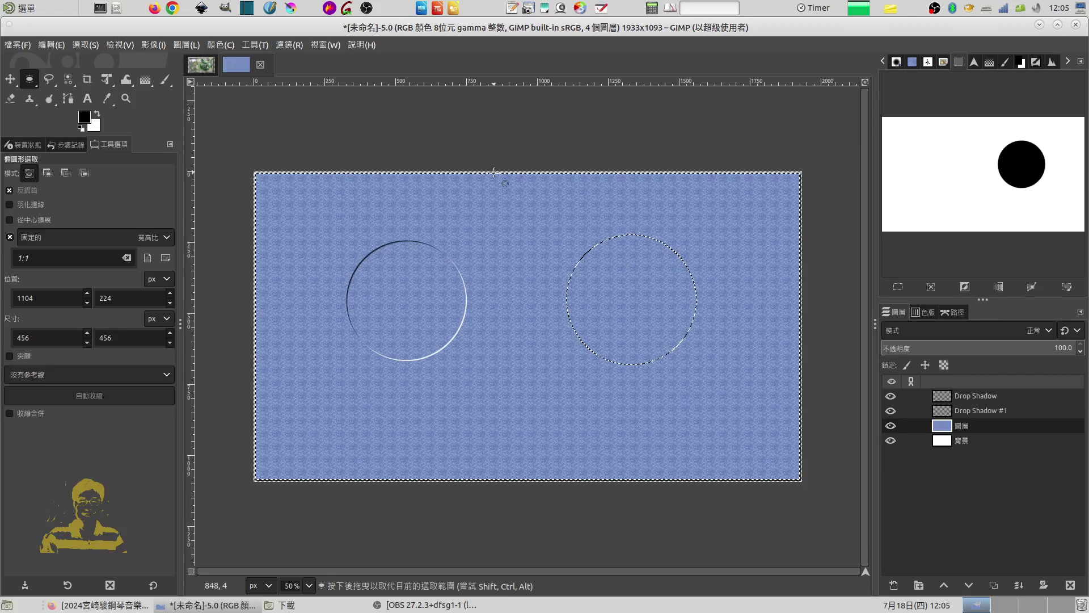
Apply a legacy Drop Shadow with offsets 15/15, blur 25, near-black colour, opacity 82
left_click(289, 45)
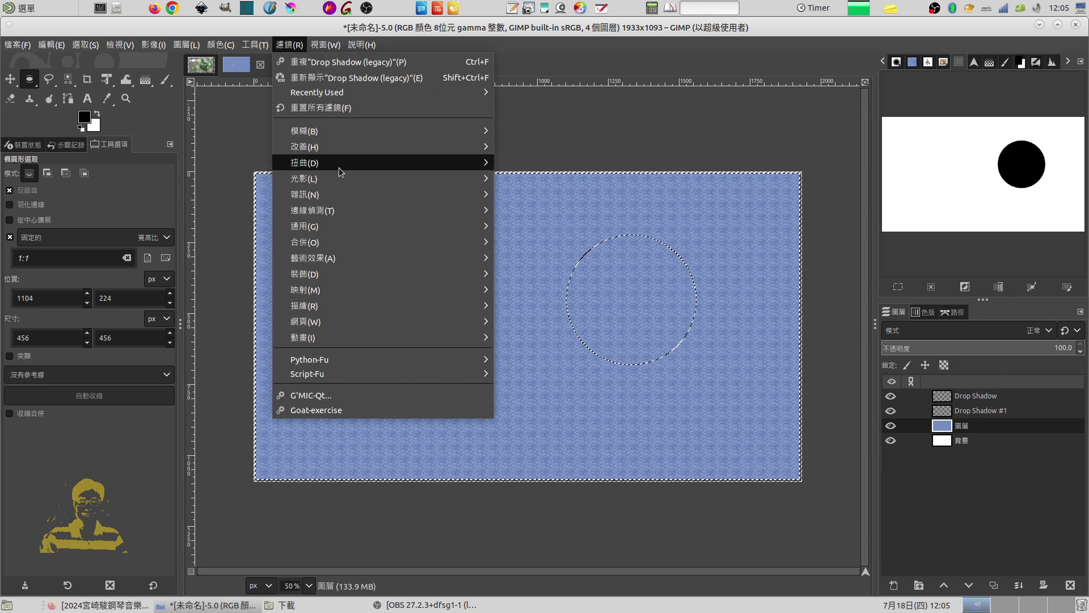
mouse_move(304, 178)
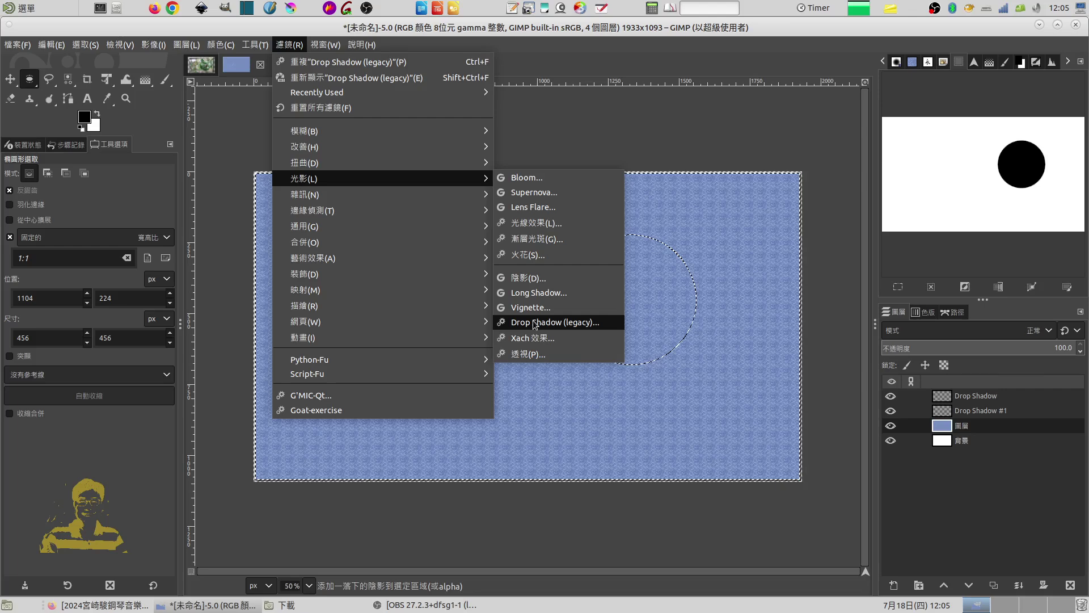
left_click(554, 322)
left_click_drag(548, 162, 369, 161)
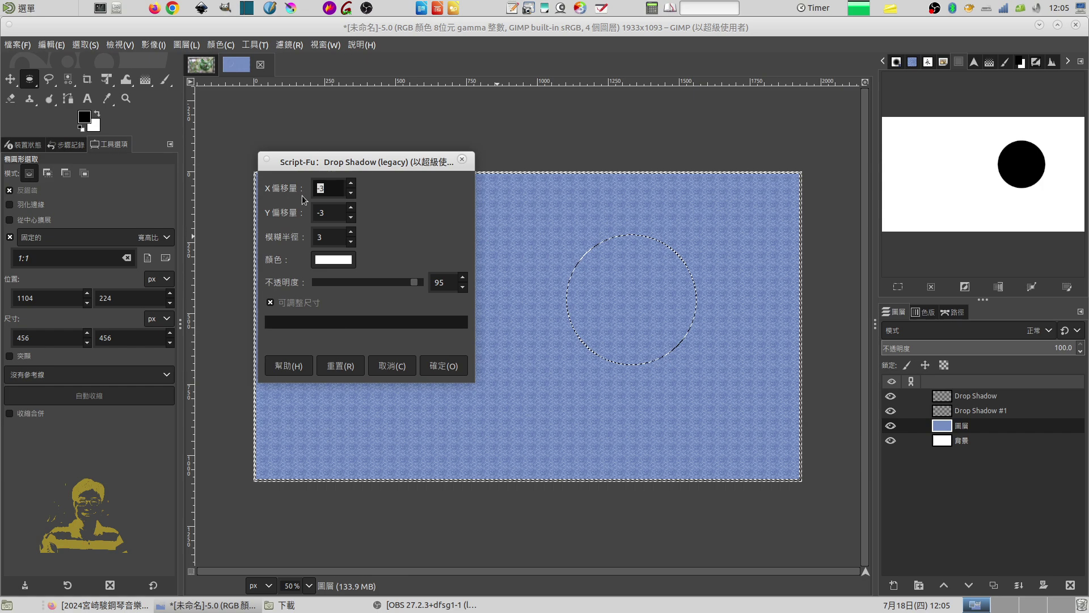
type("12")
mouse_move(329, 189)
left_mouse_down()
mouse_move(300, 195)
mouse_move(290, 240)
left_mouse_up()
type("15")
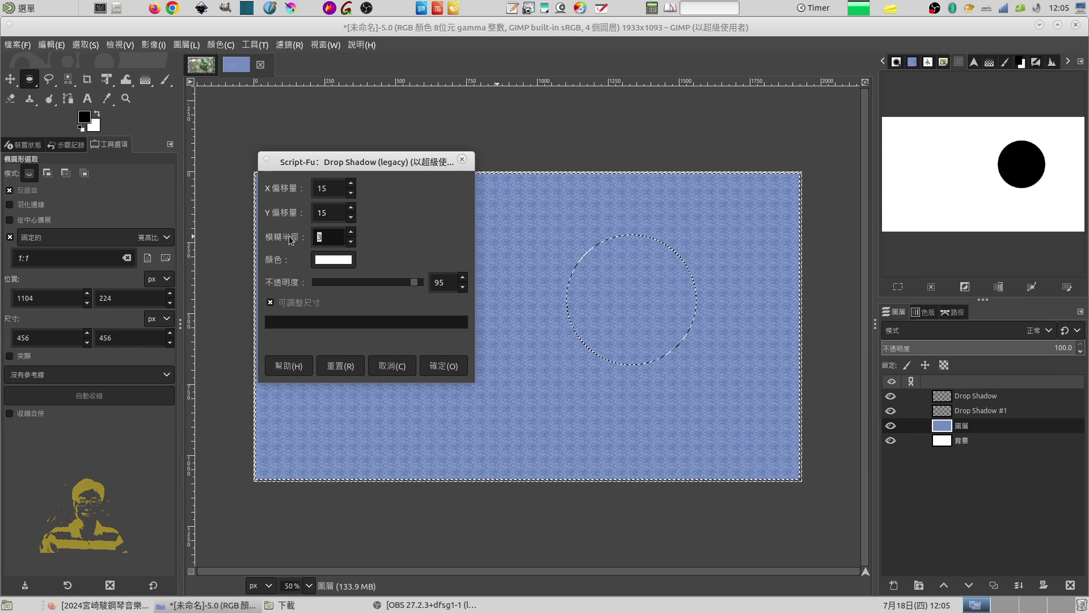
type("25")
left_click(325, 264)
left_click_drag(275, 335, 254, 331)
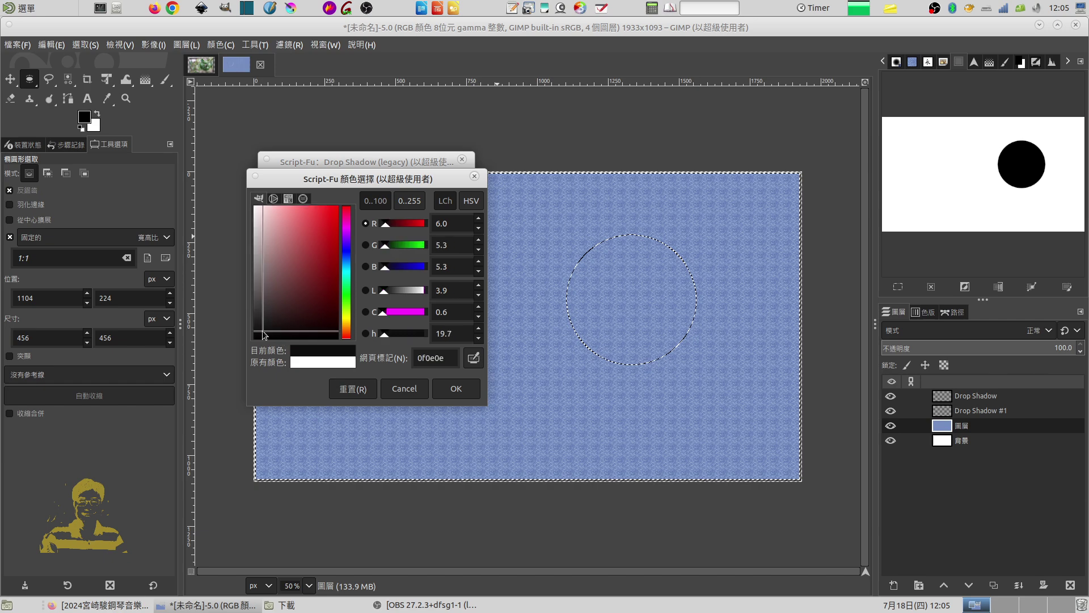
left_click(452, 391)
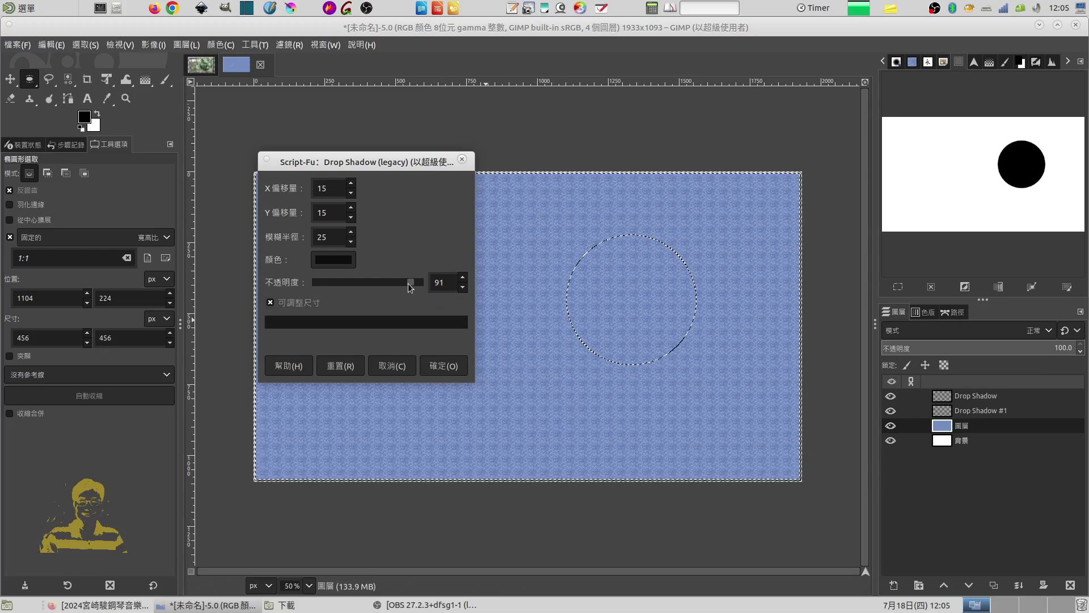
left_click_drag(407, 284, 396, 284)
left_click(464, 278)
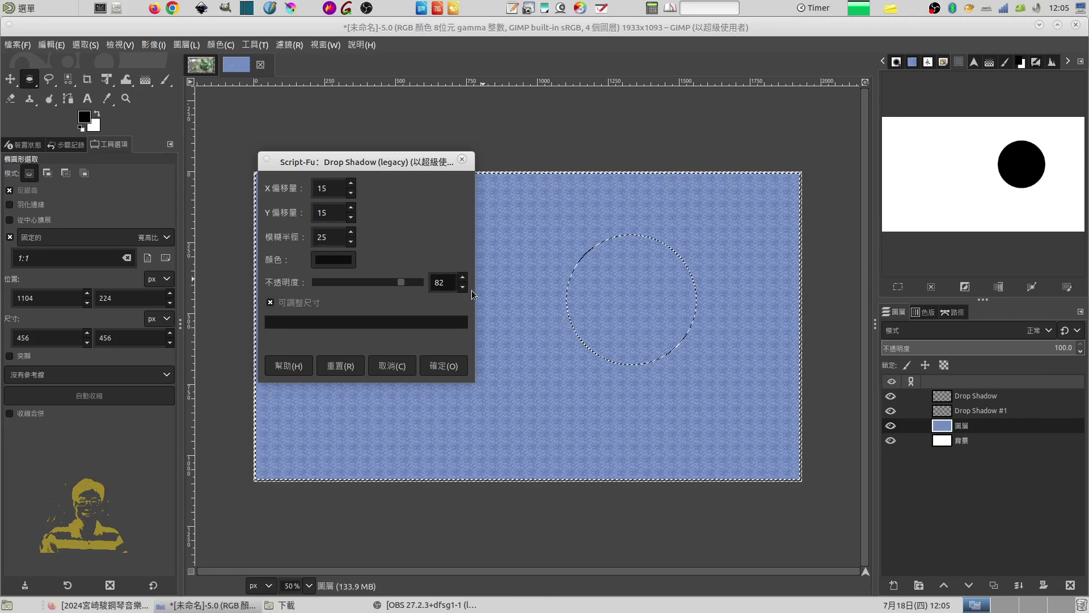
left_click(445, 367)
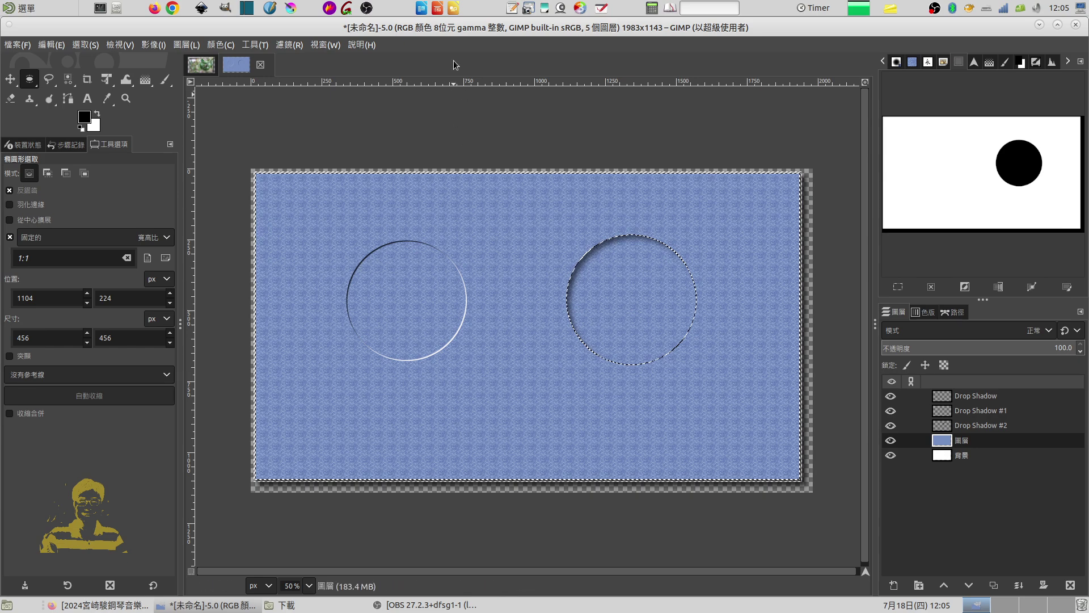
In a new legacy Drop Shadow, set X and Y offsets to -12 and blur 28
left_click(287, 45)
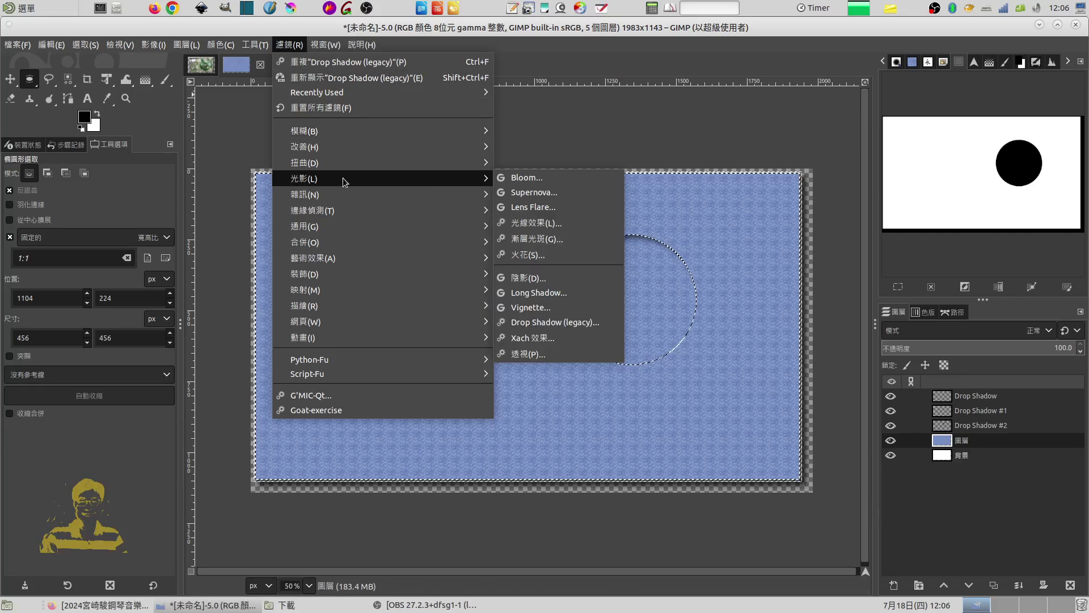
mouse_move(323, 178)
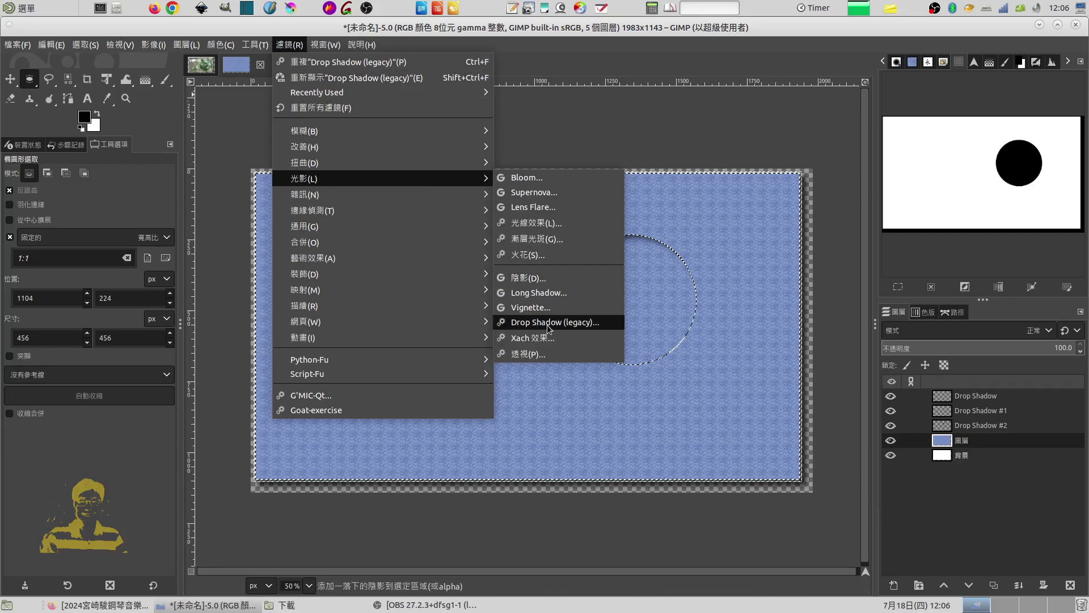
left_click(546, 323)
left_click_drag(561, 163, 383, 176)
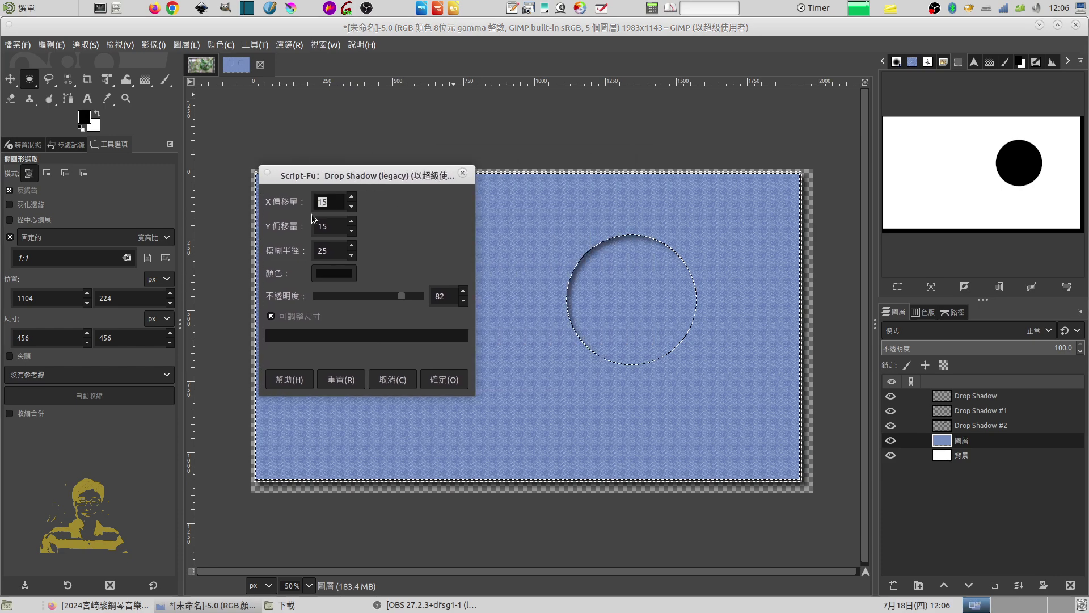
type("-12")
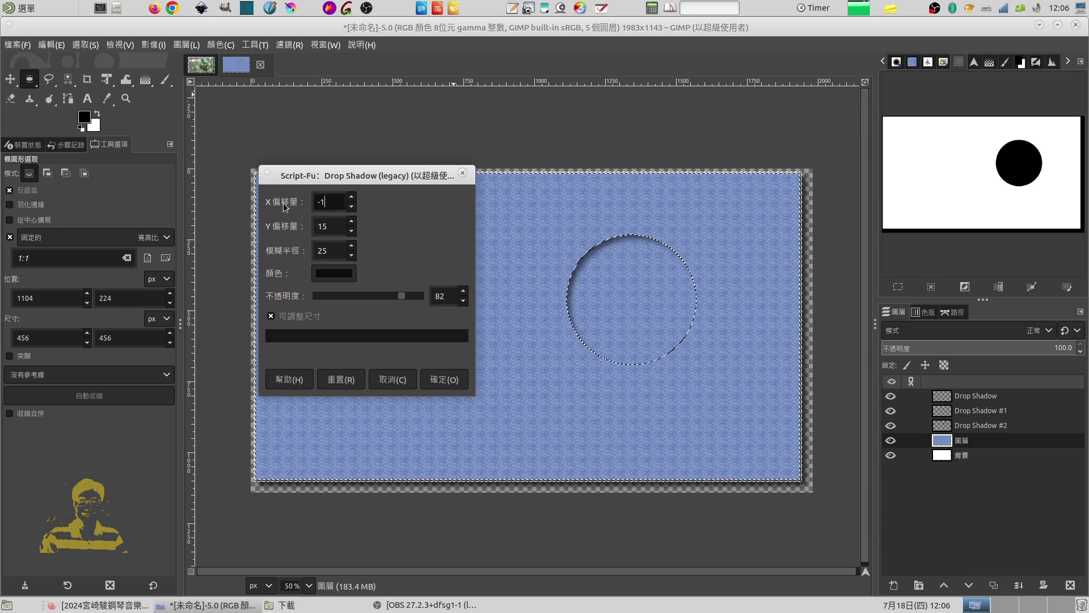
key("Tab")
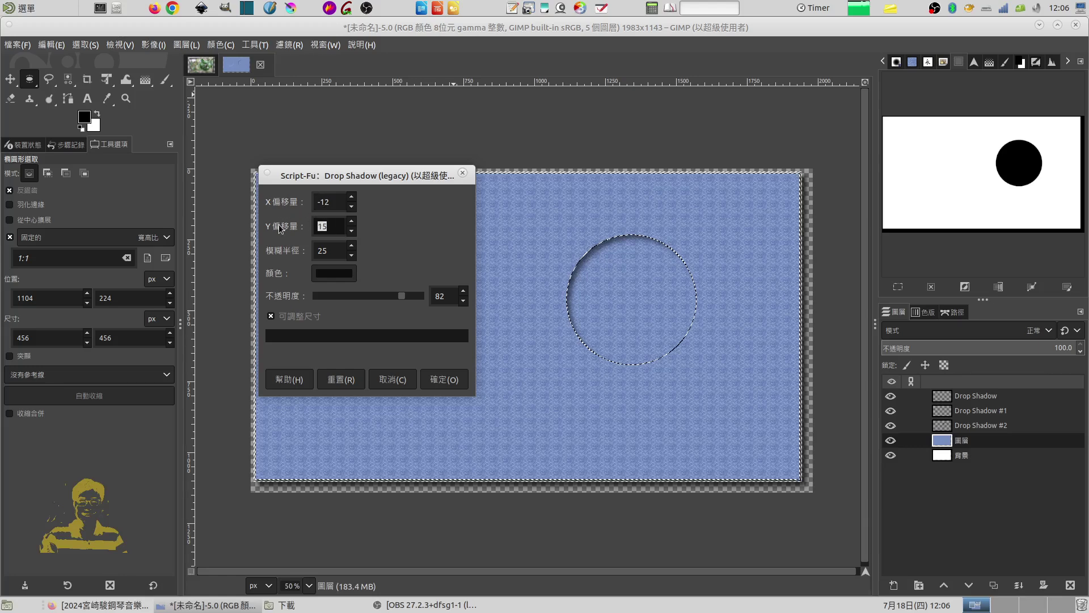
type("-12")
key("Tab")
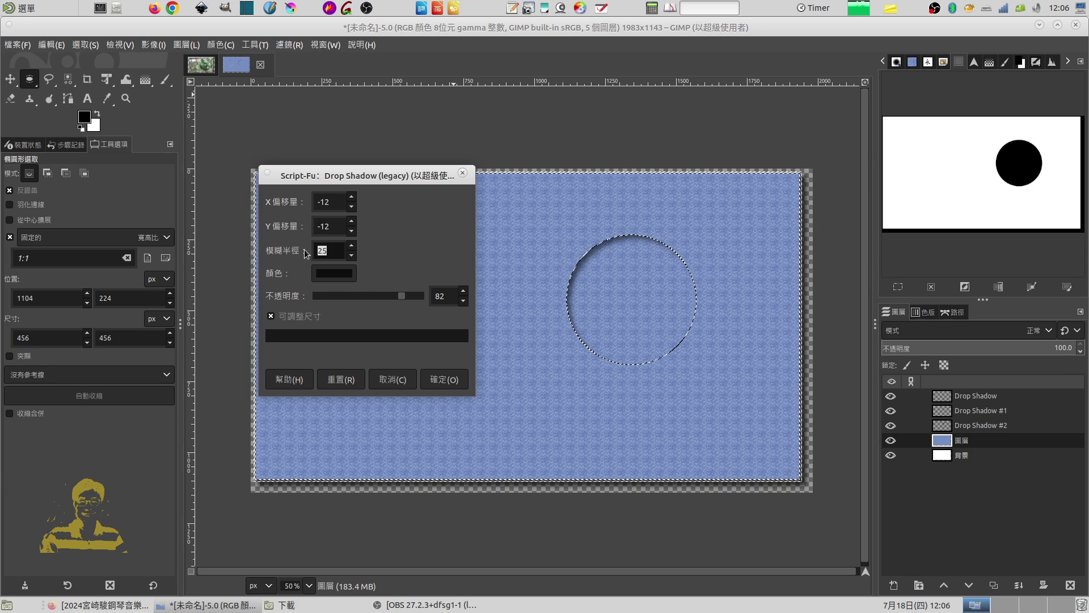
type("28")
Set the shadow colour to e8e8e8 with opacity 80 and apply it
left_click(345, 275)
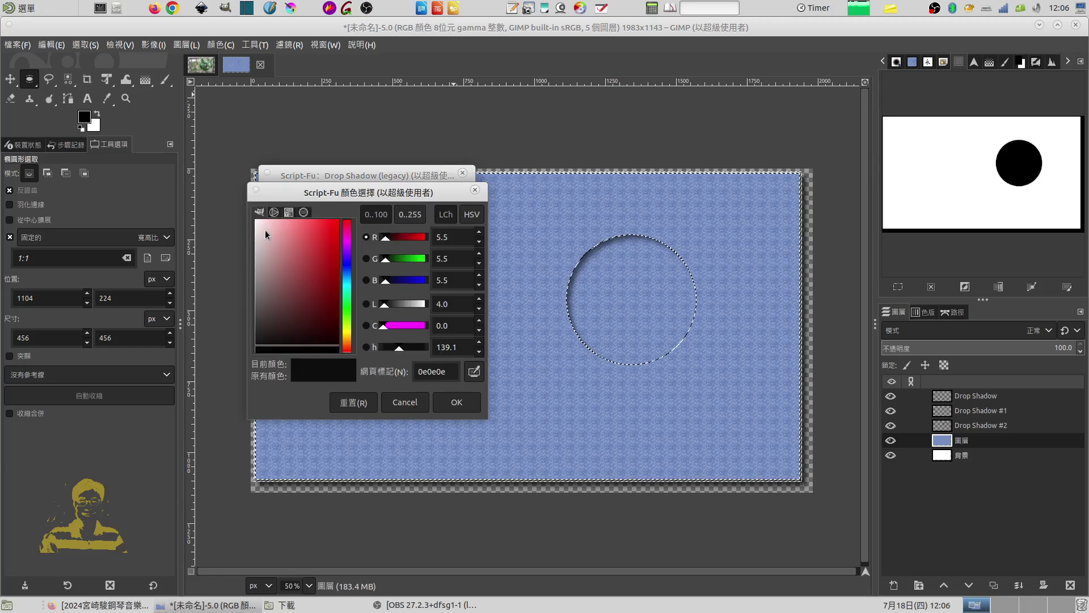
left_click_drag(265, 231, 250, 233)
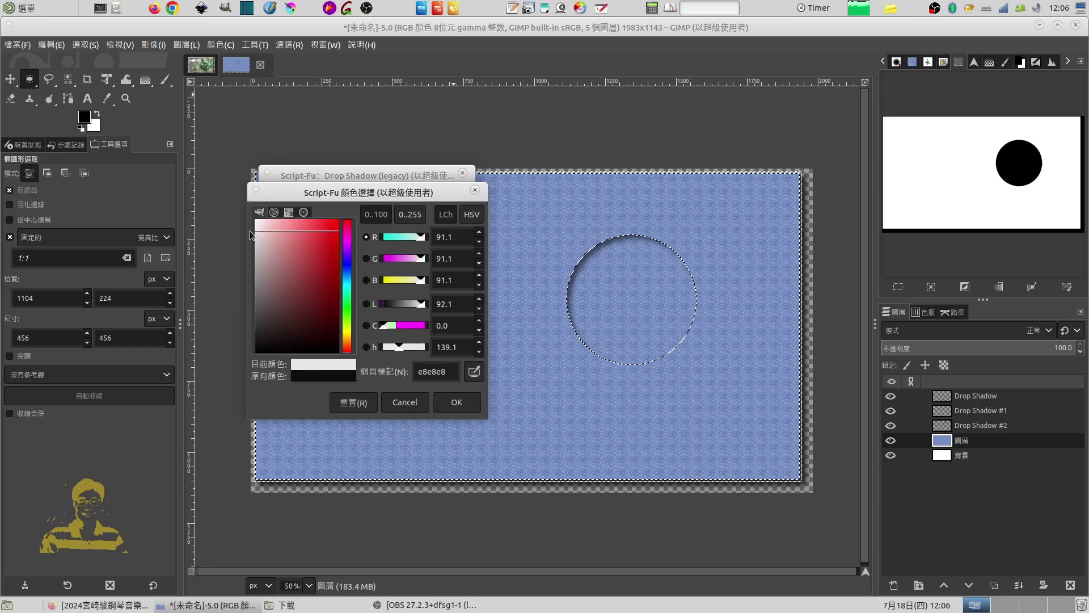
left_click(466, 404)
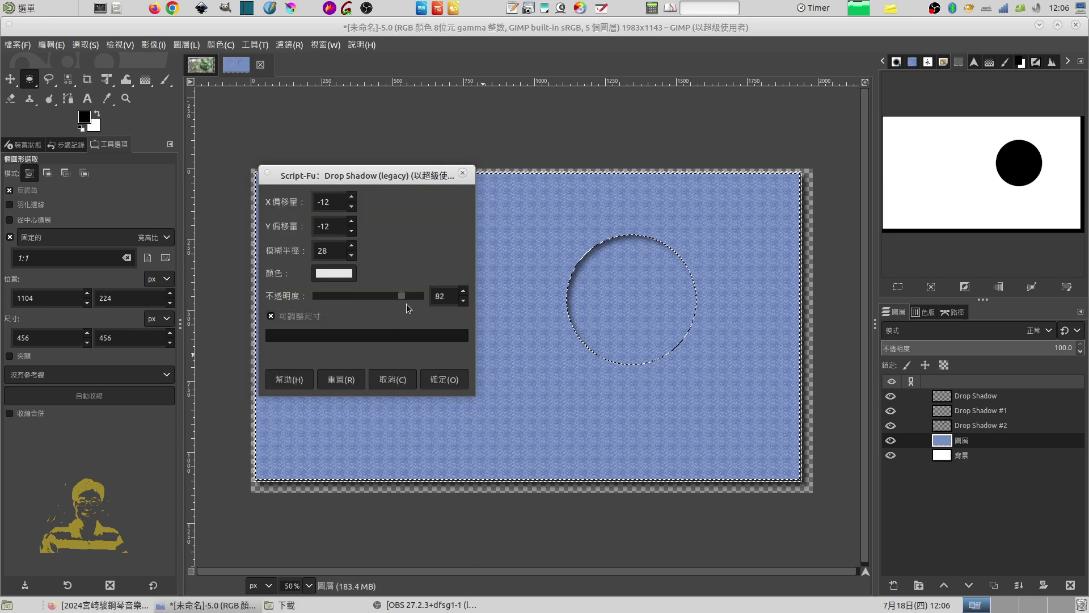
left_click(464, 302)
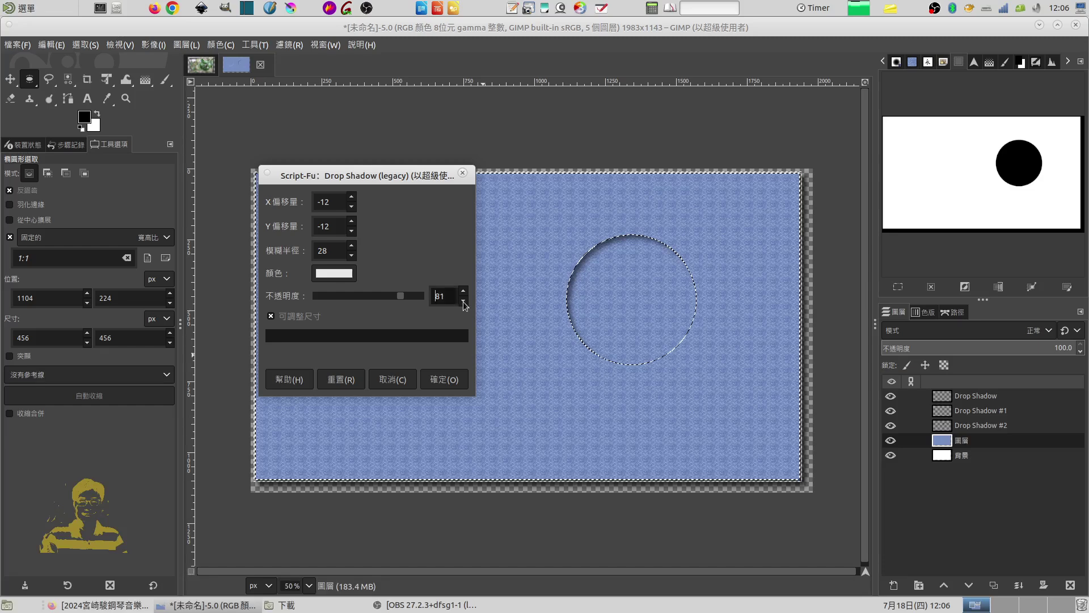
left_click(445, 379)
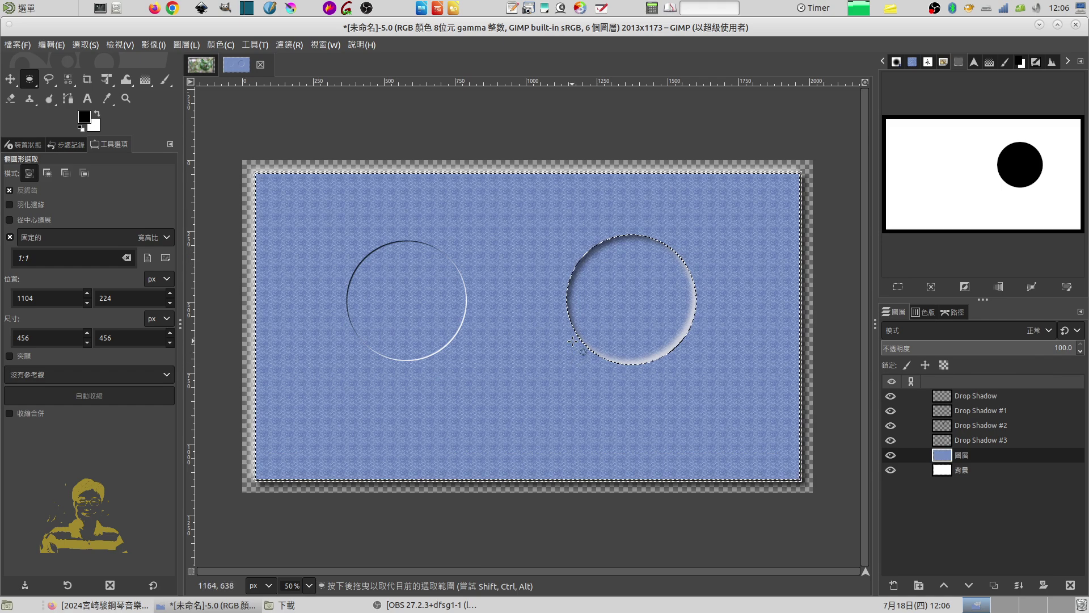
Save the circle selection as a path, then deselect all
left_click(84, 45)
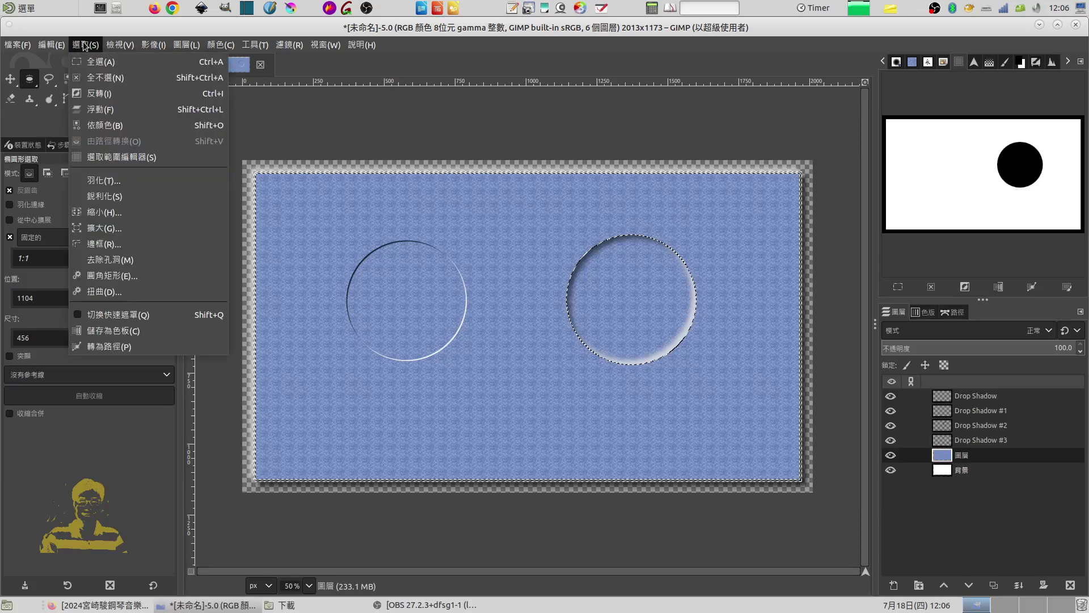
left_click(108, 347)
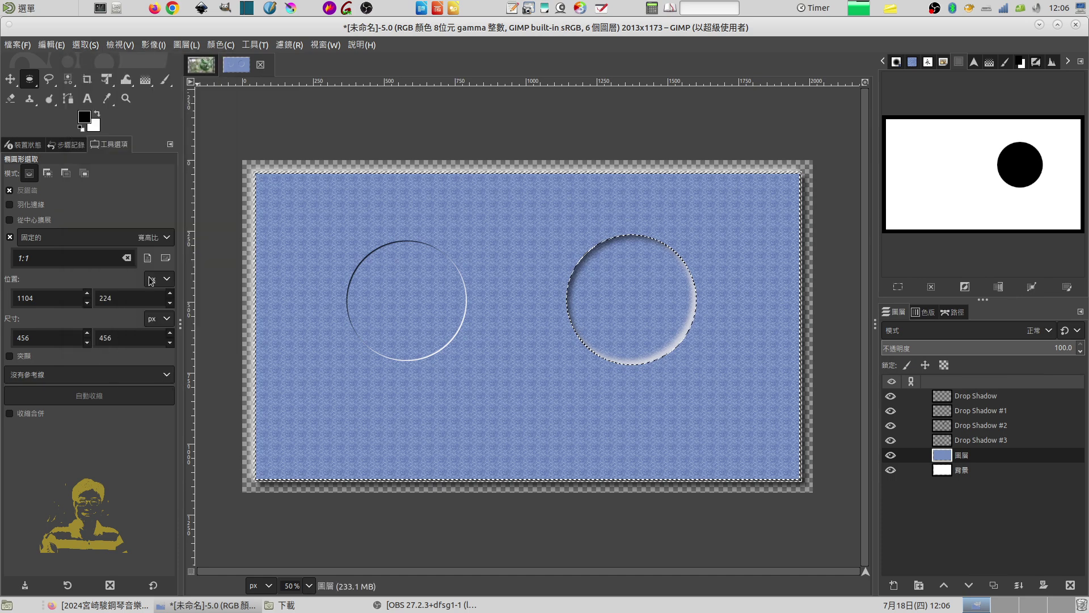
left_click(78, 46)
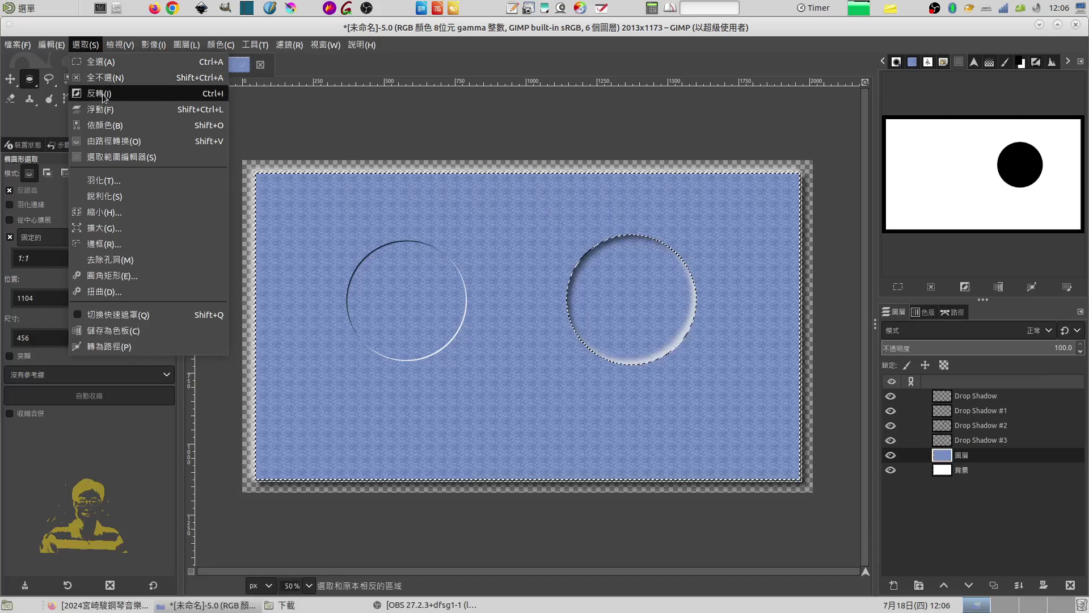
left_click(112, 78)
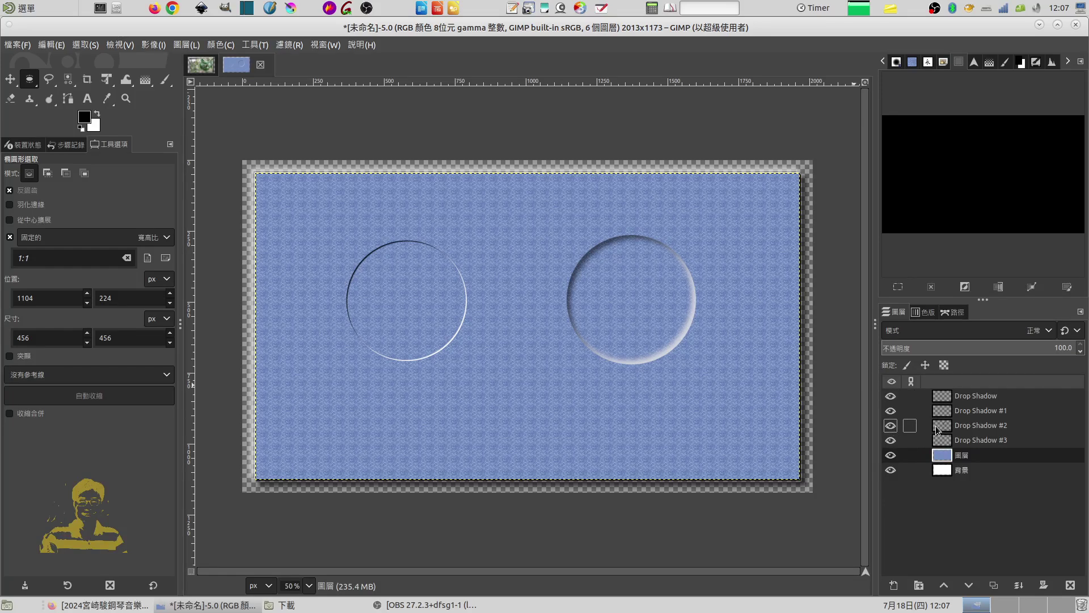
Duplicate Drop Shadow #2 into Drop Shadow #4 to deepen the right circle's shadow
left_click(891, 425)
left_click(891, 425)
left_click(943, 427)
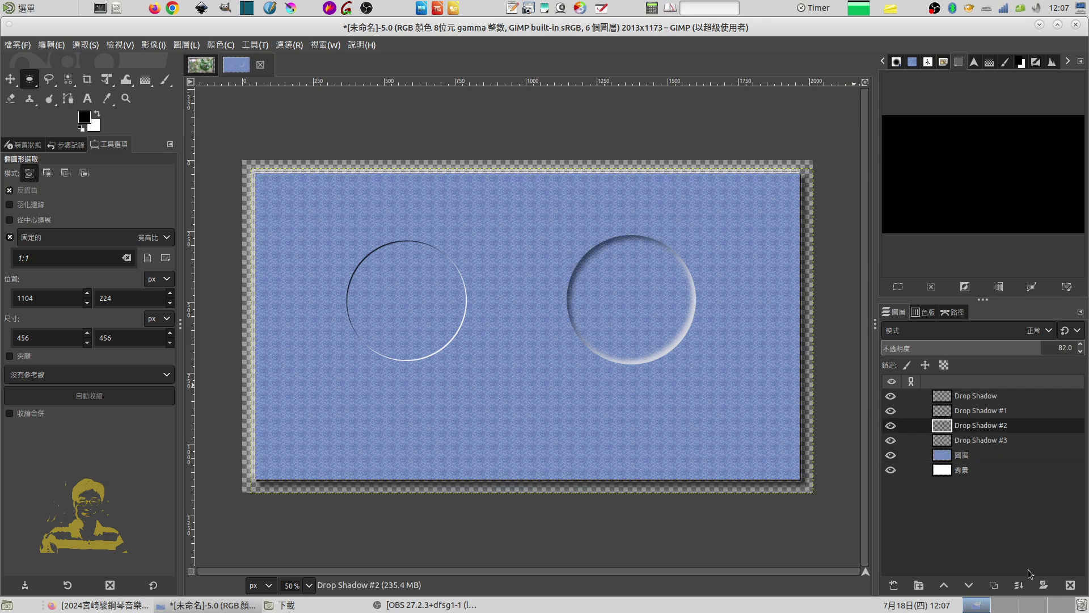
left_click(993, 586)
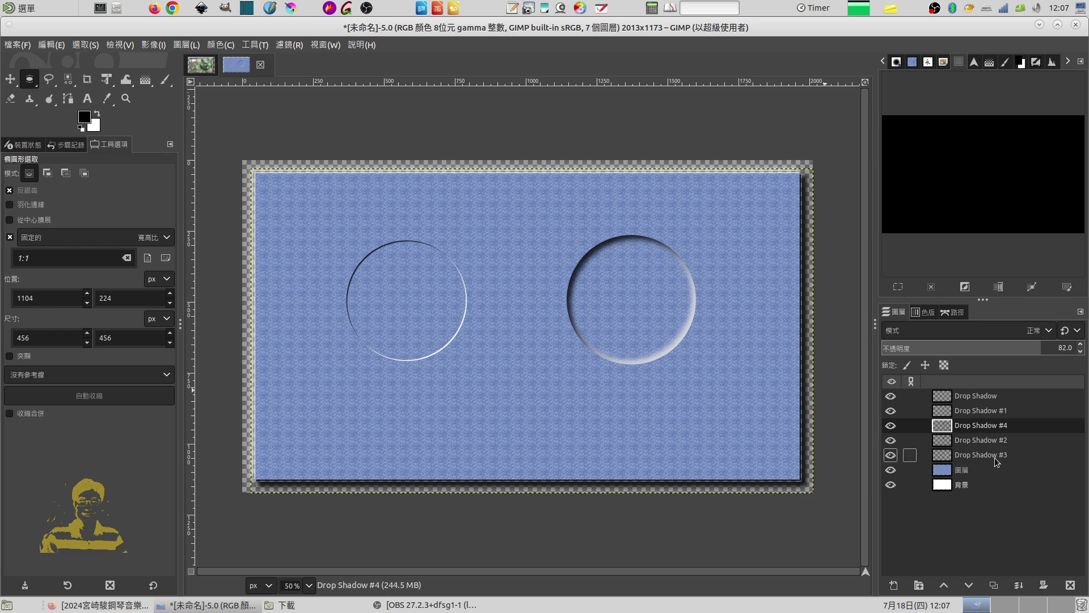
left_click(890, 426)
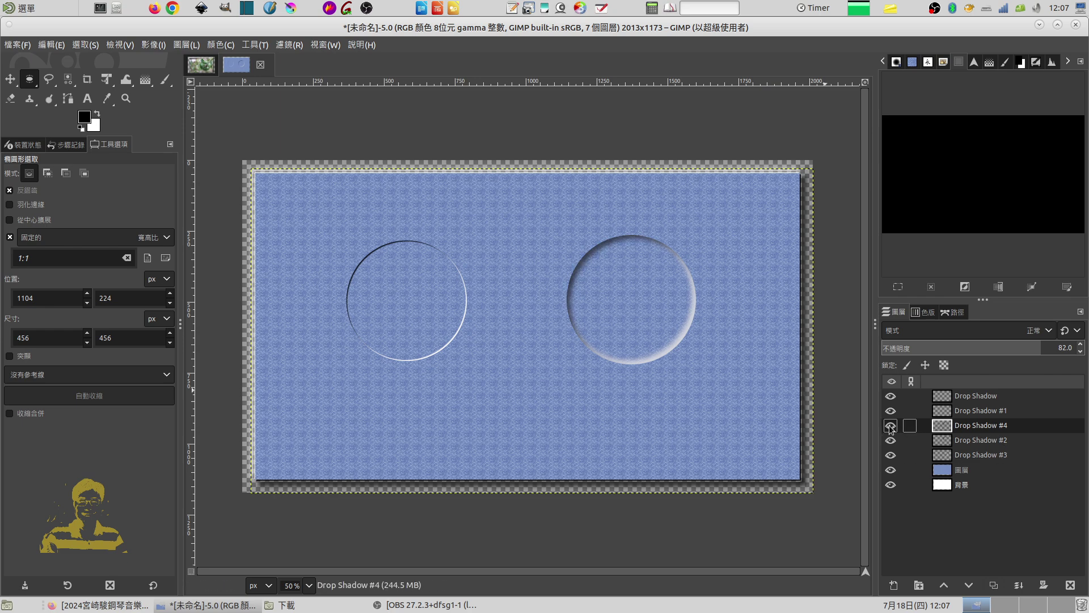
left_click(325, 45)
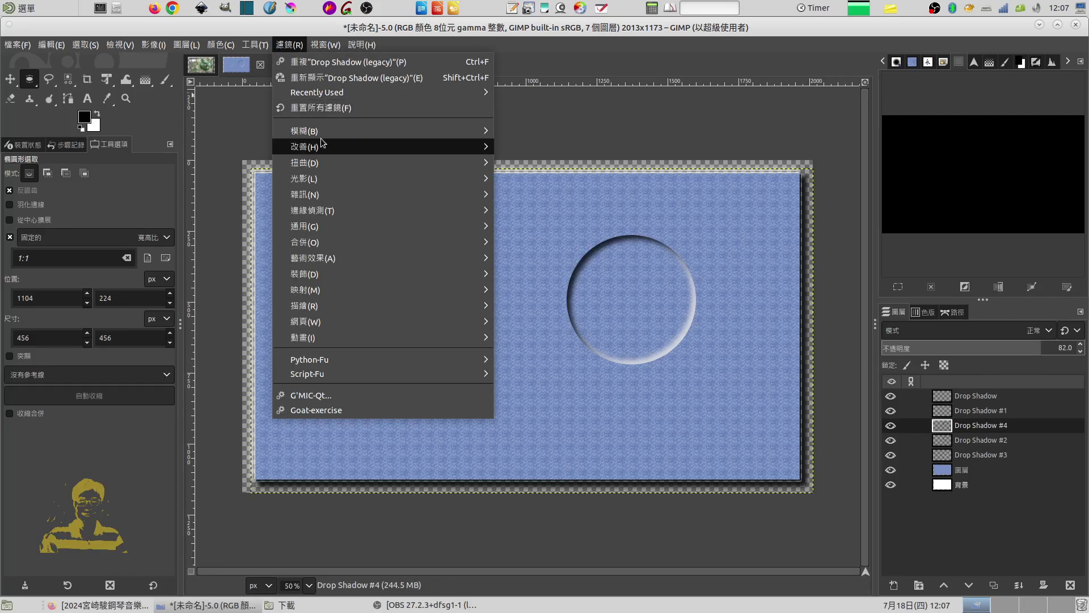
Blur Drop Shadow #4 with a 20.5-pixel Gaussian blur and show the saved circle path
mouse_move(305, 131)
left_click(534, 147)
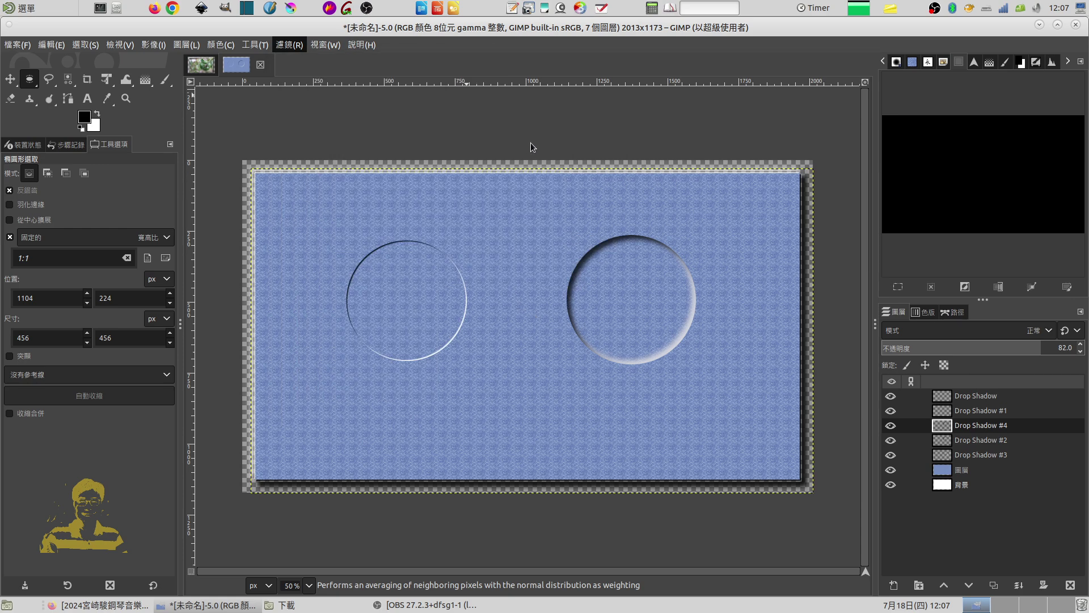
double_click(191, 95)
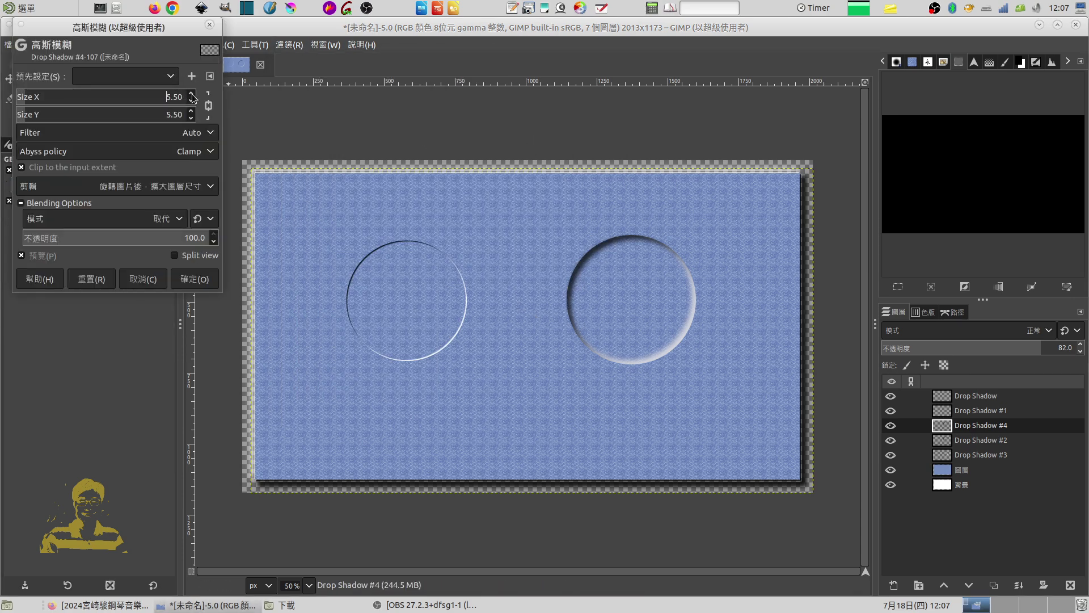
double_click(192, 95)
double_click(192, 96)
double_click(192, 96)
double_click(192, 95)
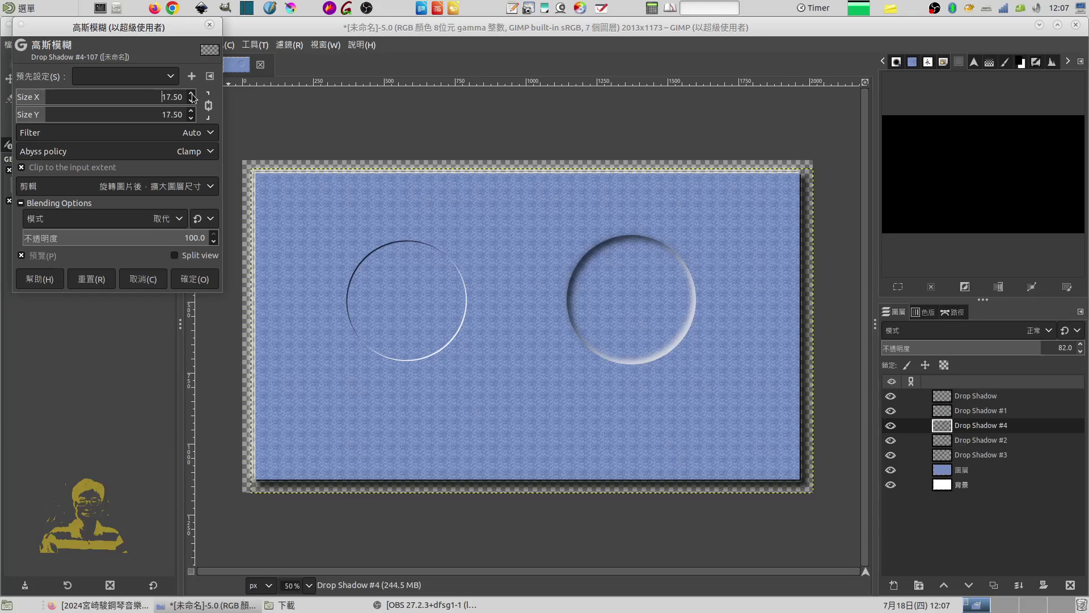
left_click(192, 95)
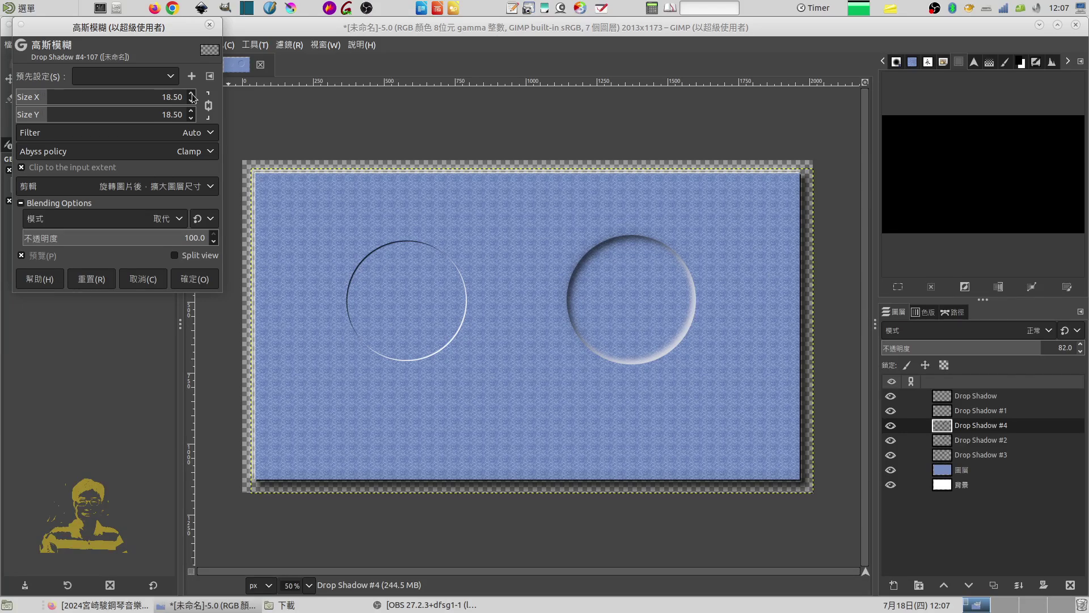
left_click(192, 95)
left_click(144, 279)
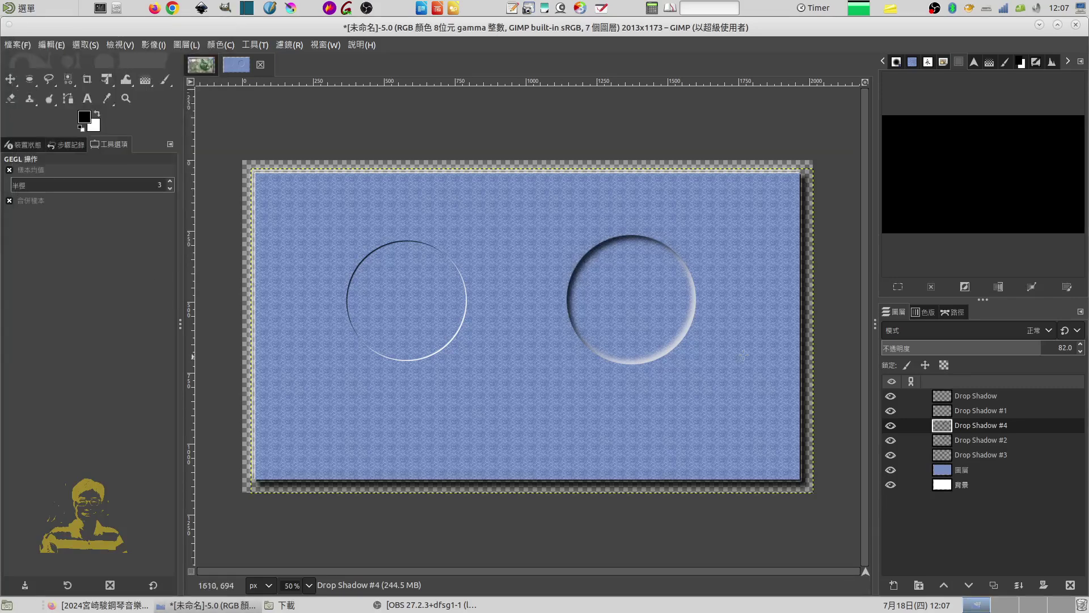
left_click(958, 312)
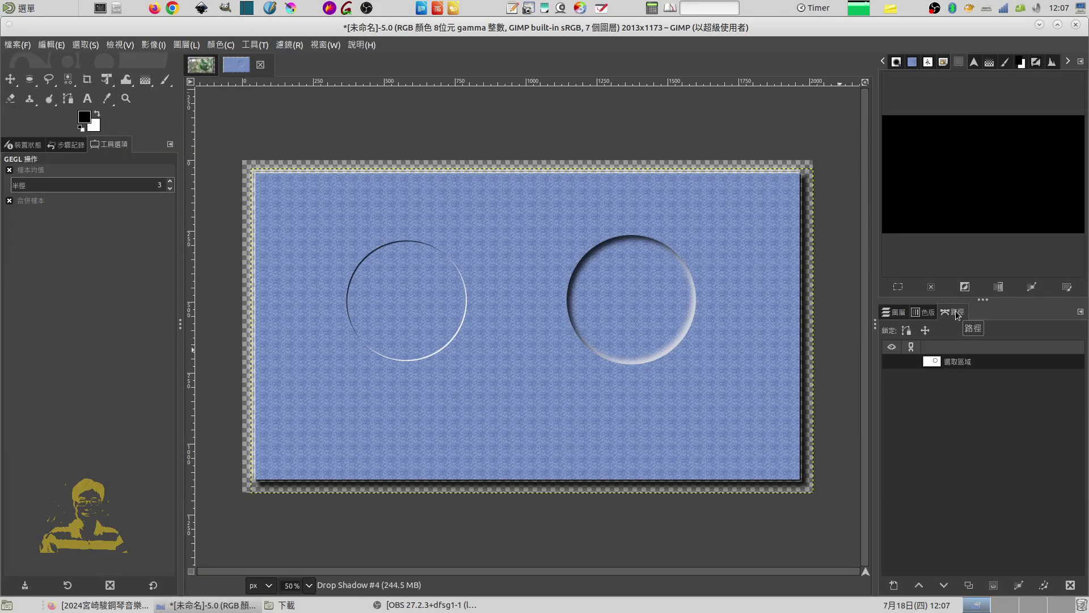
Restore the circle path as a selection and start a Gaussian blur at about 11
right_click(958, 362)
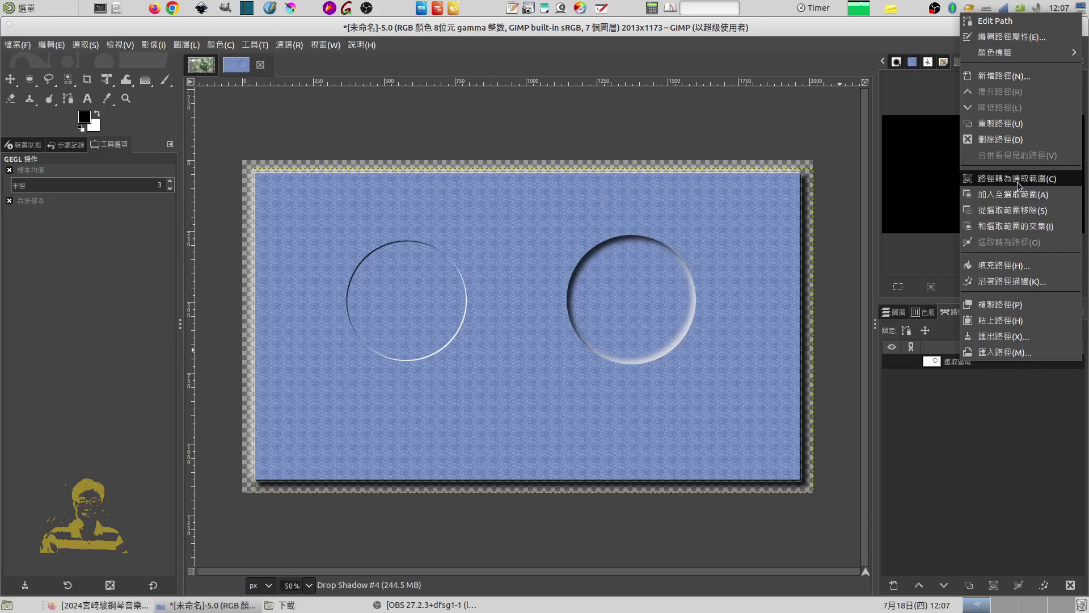
left_click(1041, 180)
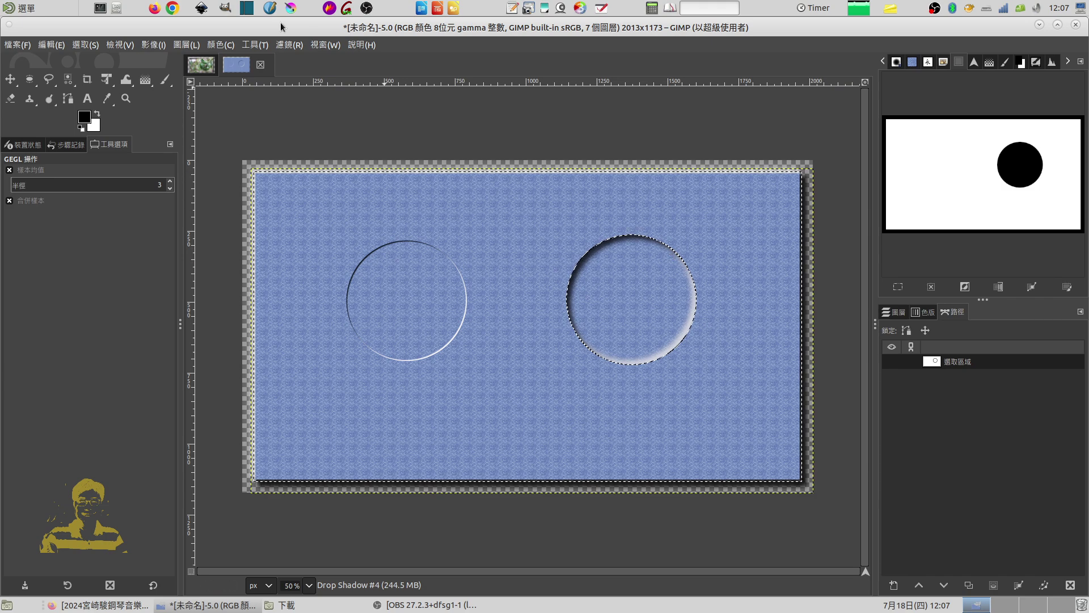
left_click(290, 45)
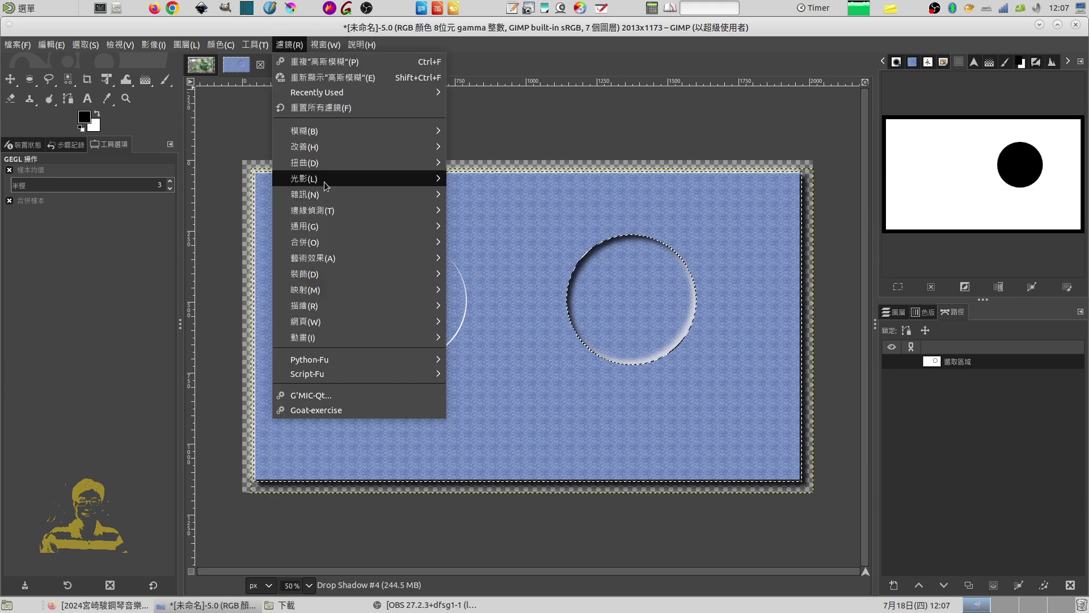
mouse_move(324, 131)
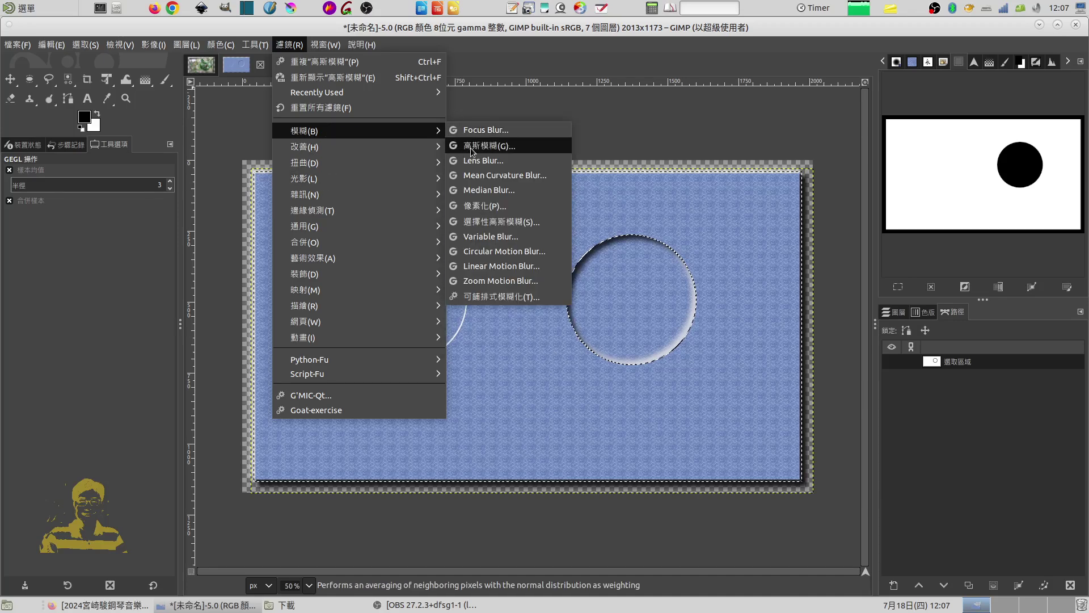
left_click(488, 146)
left_click_drag(26, 97, 41, 97)
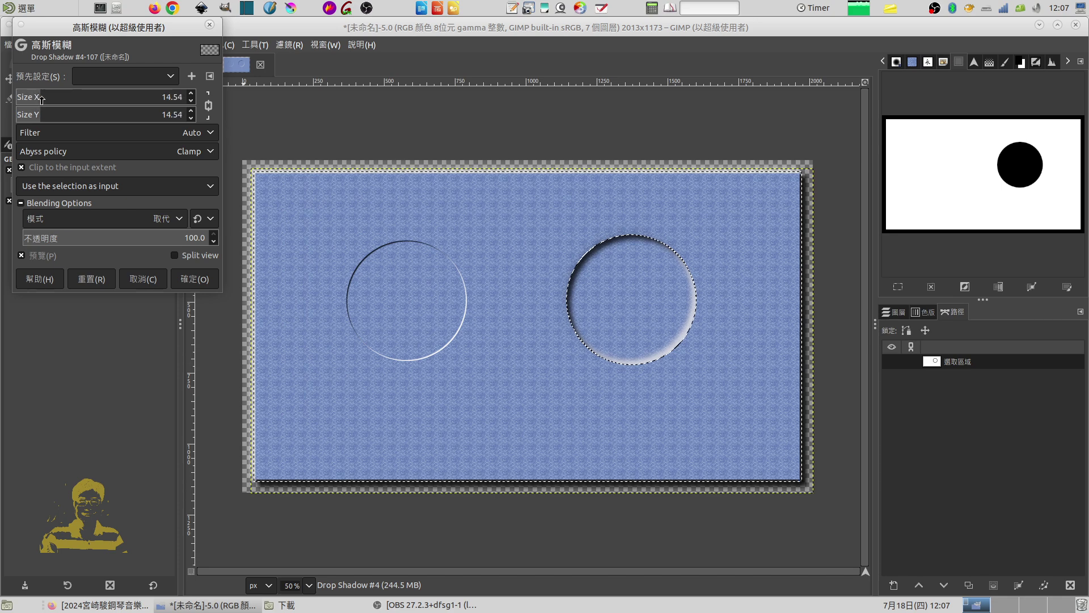
Adjust the blur size while toggling Drop Shadow #4 and #2 visibility to compare
left_click(898, 314)
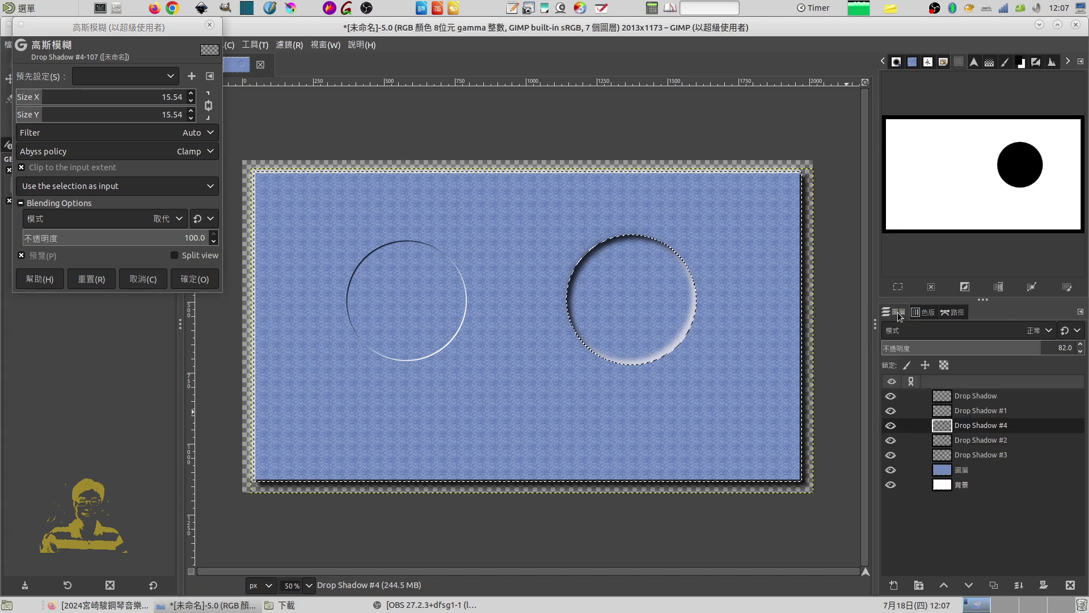
left_click(890, 425)
mouse_move(16, 101)
left_mouse_down()
mouse_move(7, 103)
mouse_move(75, 106)
left_mouse_up()
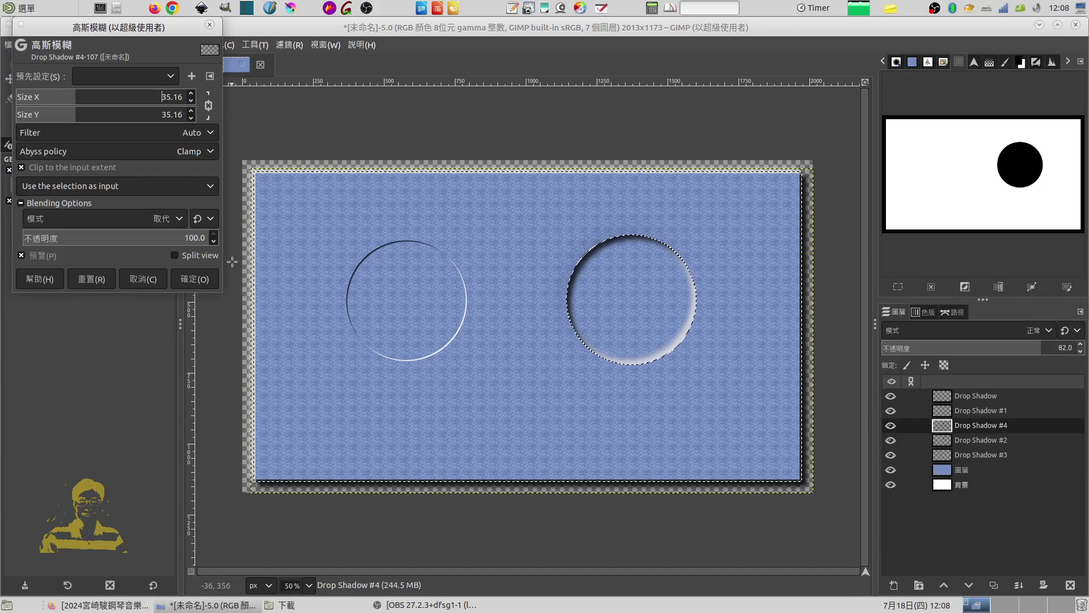
left_click(891, 426)
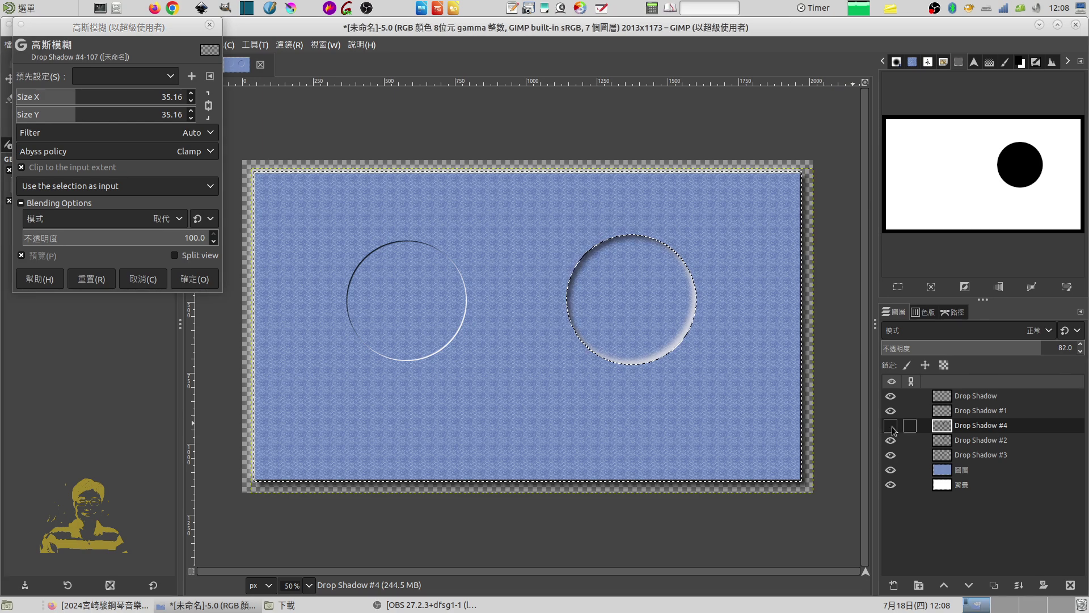
left_click(892, 426)
left_click(891, 441)
left_click(890, 441)
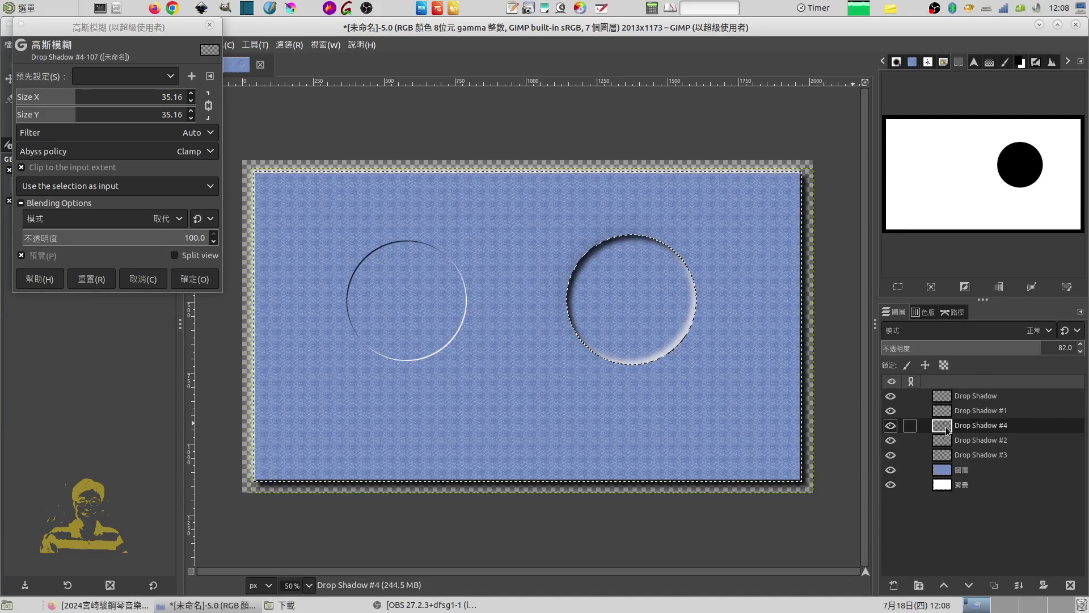
Reset the blur and apply a 38.8-pixel Gaussian blur to the inner shadow
left_click(92, 278)
left_click(192, 95)
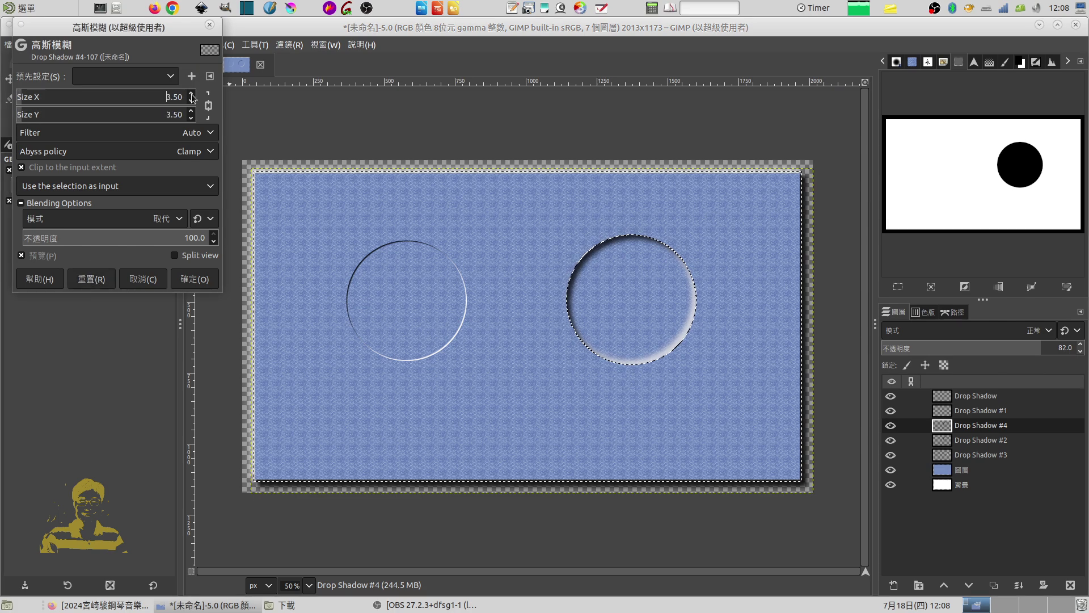
left_click(192, 95)
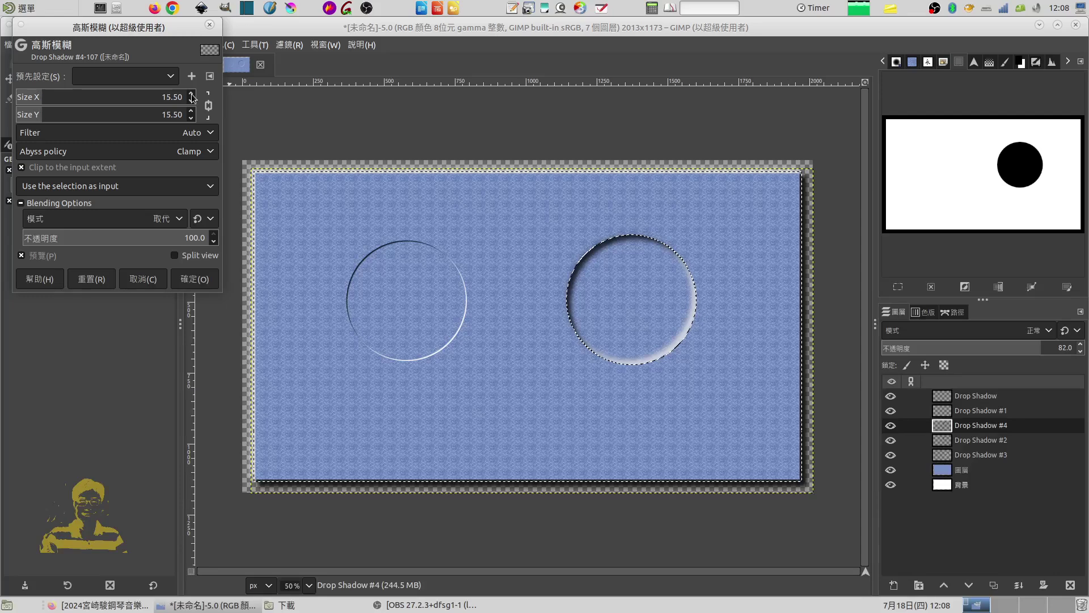
left_click(191, 96)
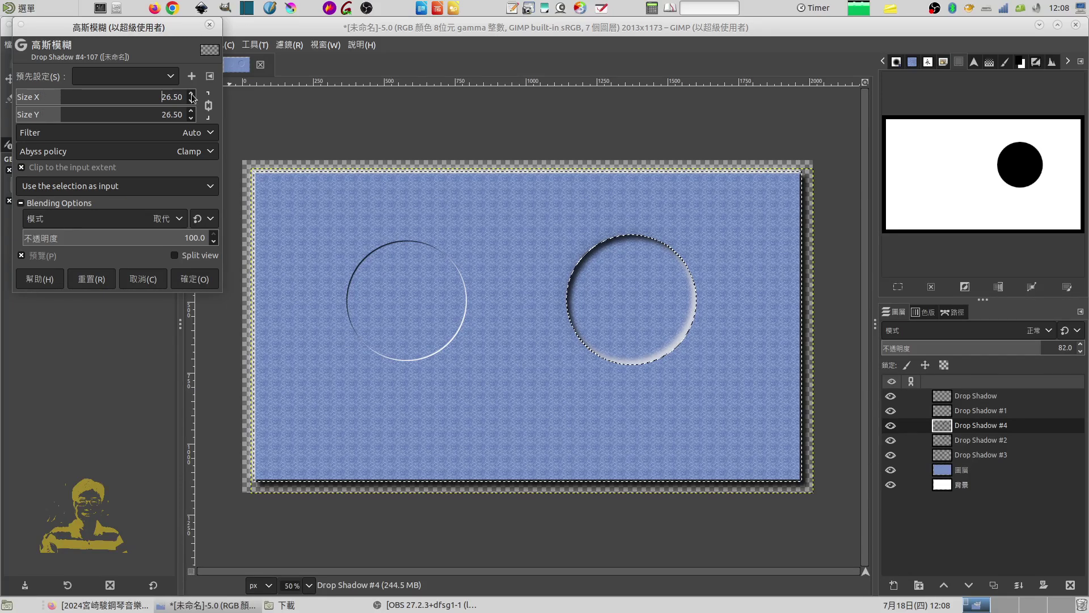
left_click_drag(72, 99, 83, 98)
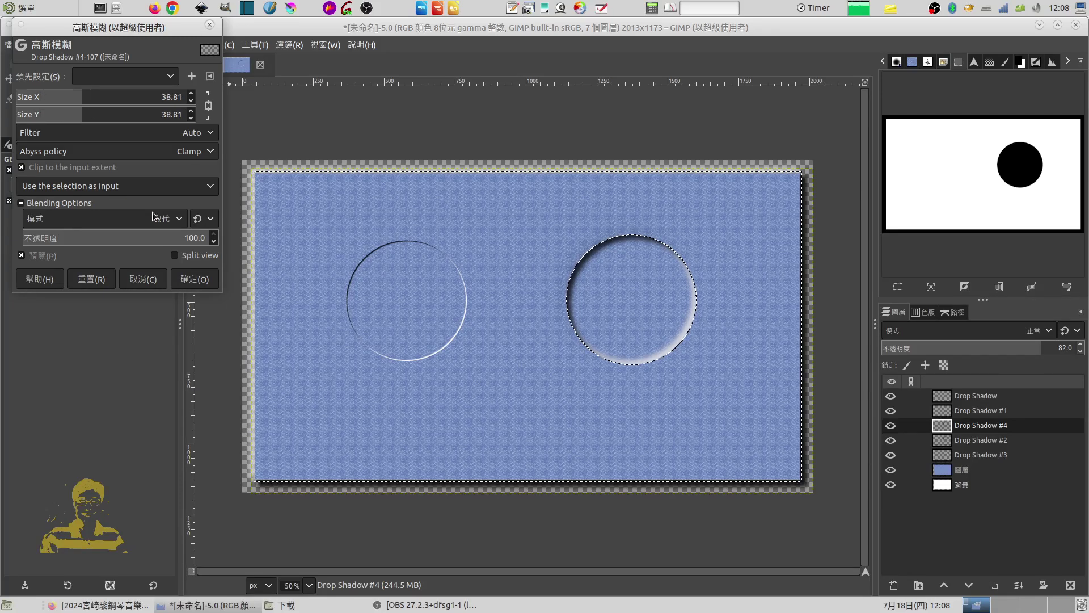
left_click(210, 279)
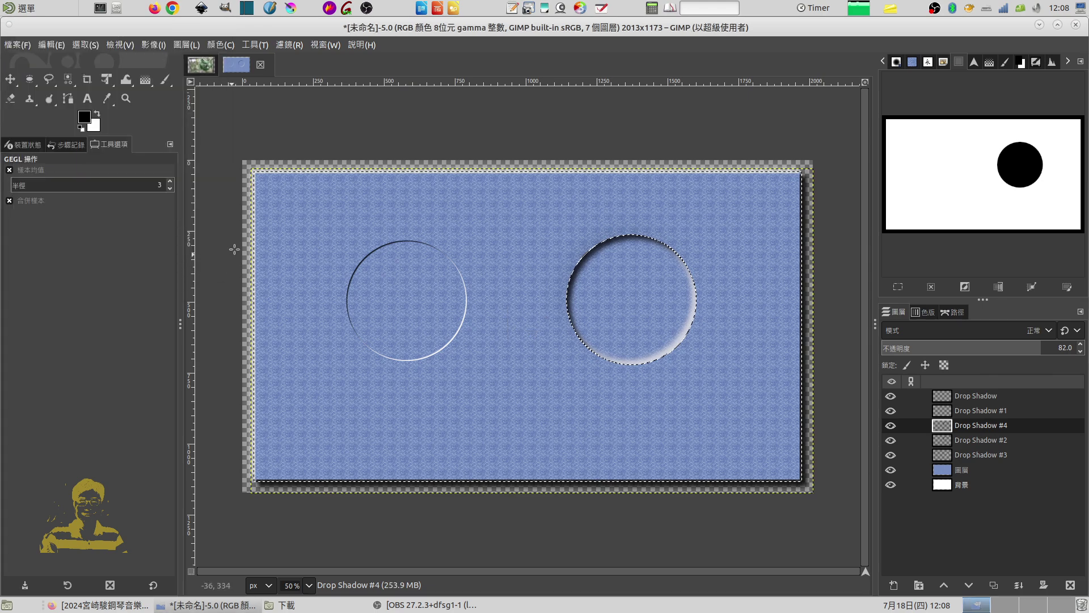
Deselect, fade Drop Shadow #4 to 48.7 opacity, and ready the Paintbrush with white
left_click(85, 44)
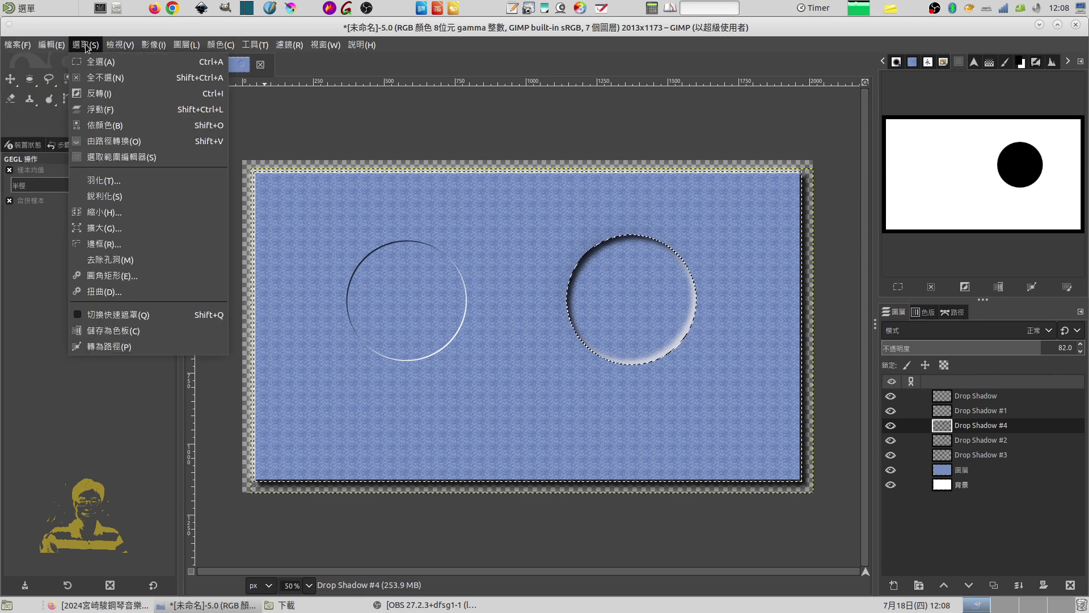
left_click(99, 76)
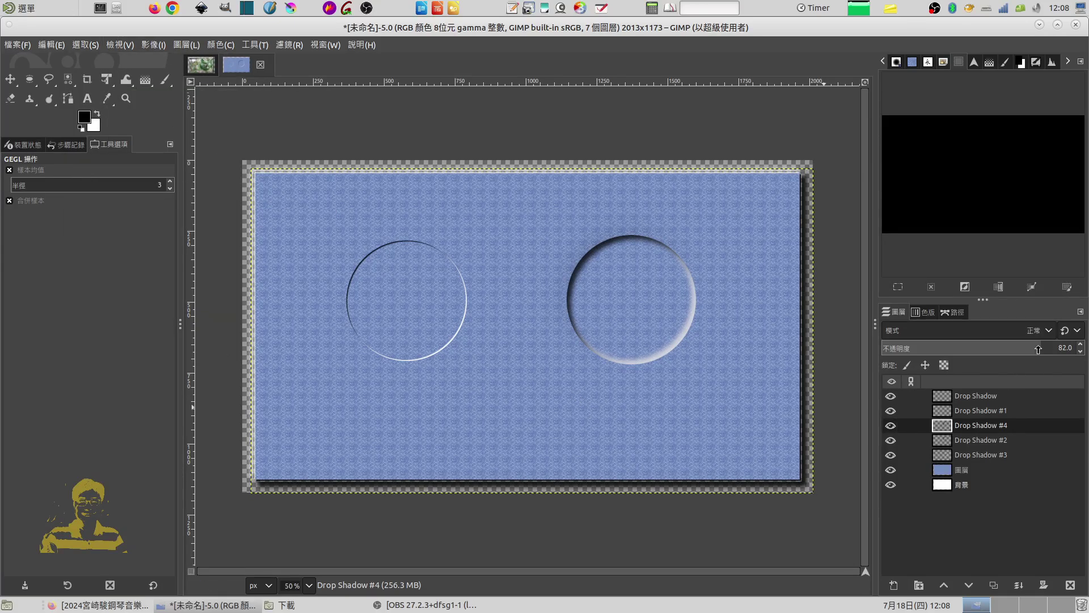
left_click_drag(1039, 347, 974, 352)
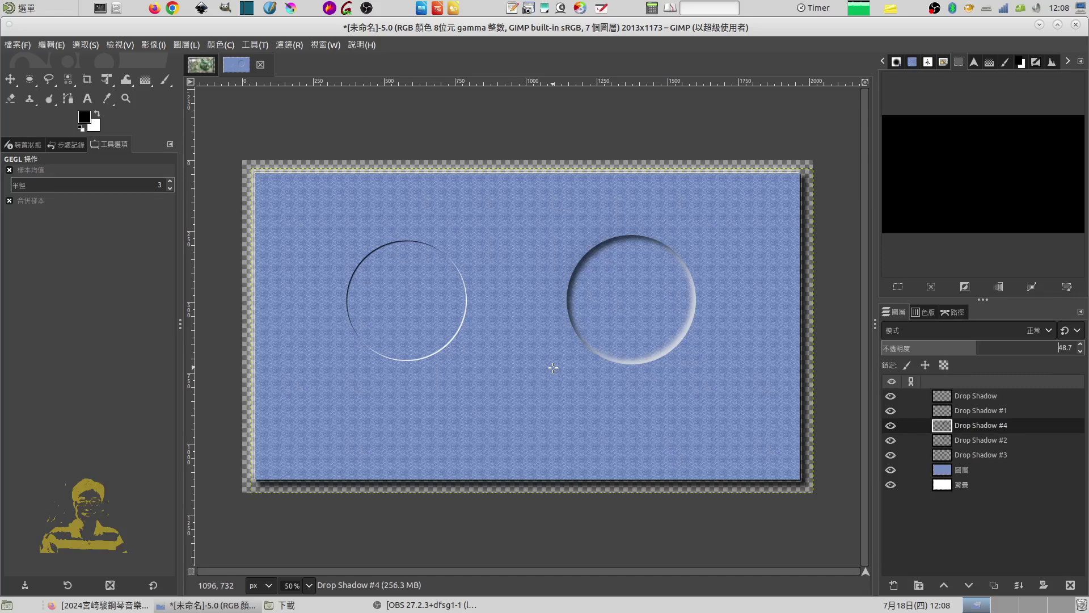
left_click(98, 114)
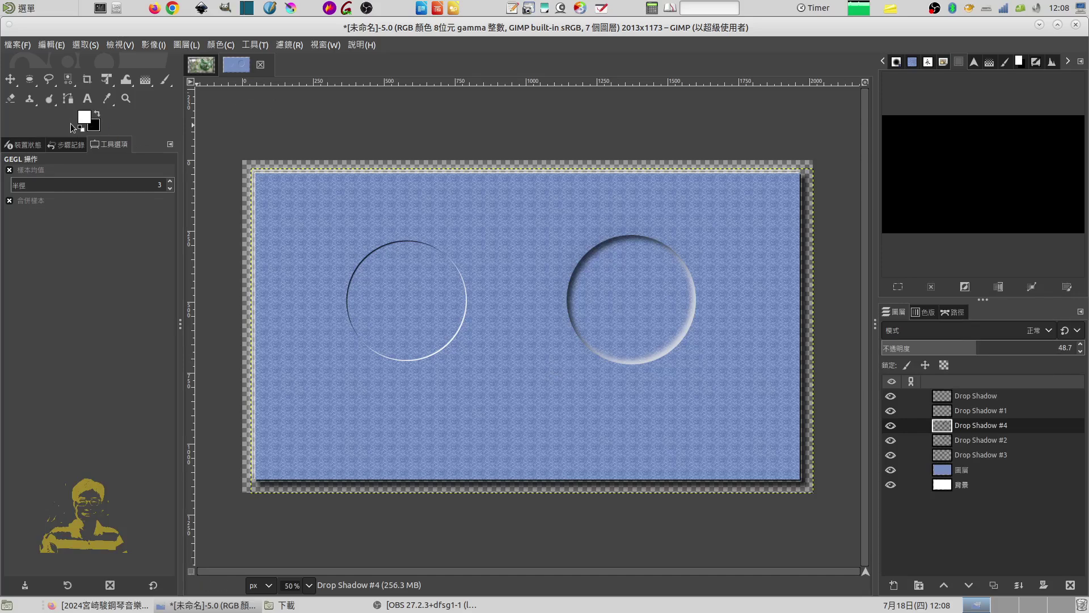
left_click(164, 82)
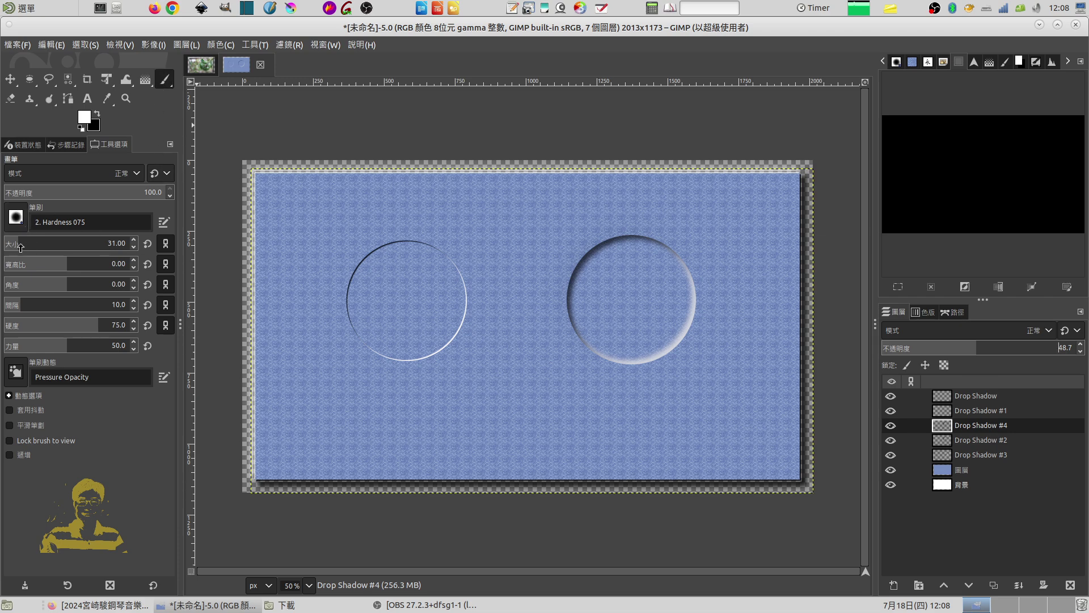
Paint three white highlight dots in the right circle, then select the 圖層 pattern layer
left_click(621, 261)
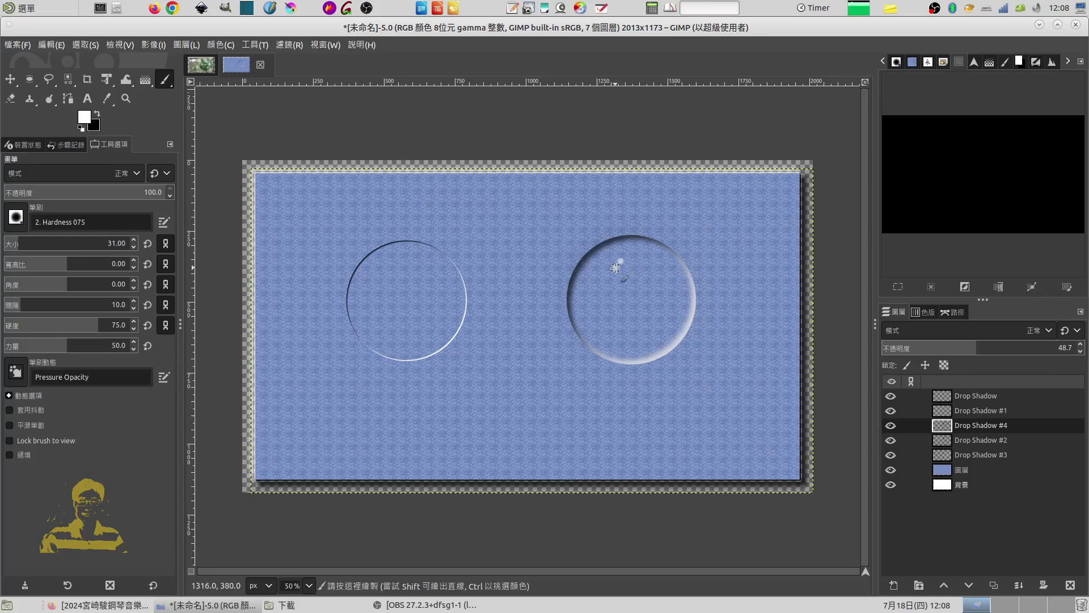
left_click(620, 268)
left_click(615, 261)
left_click(944, 471)
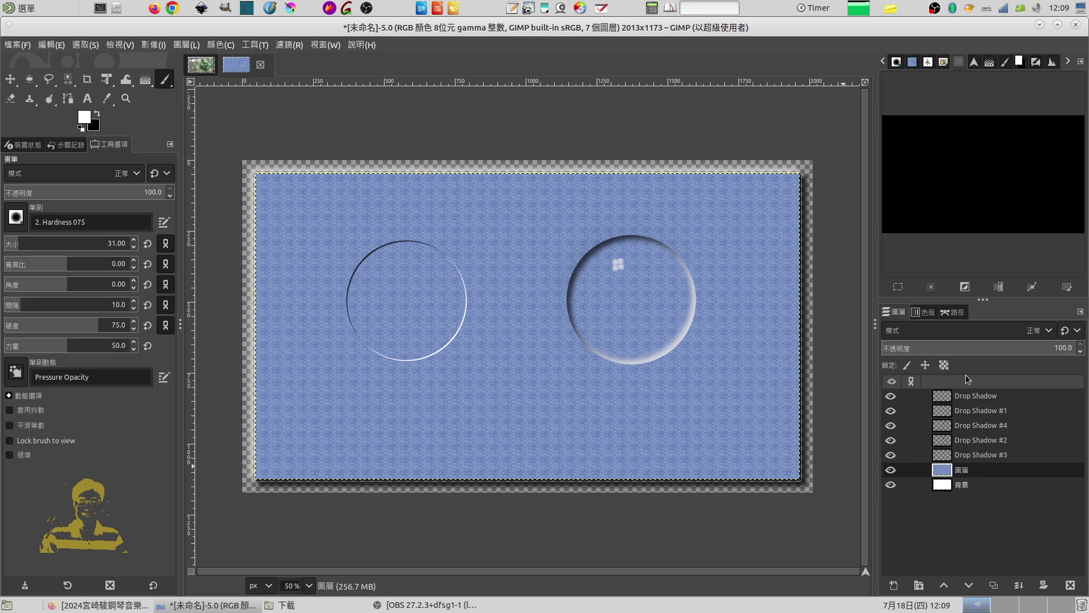
Turn the saved circle path back into a selection and return to the Layers list
left_click(958, 313)
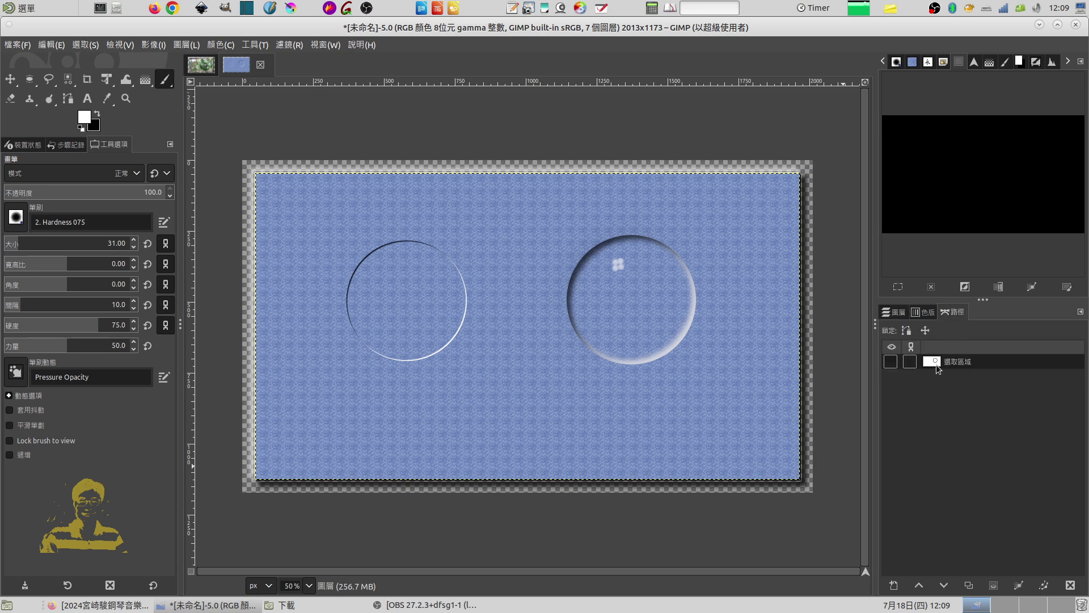
right_click(951, 362)
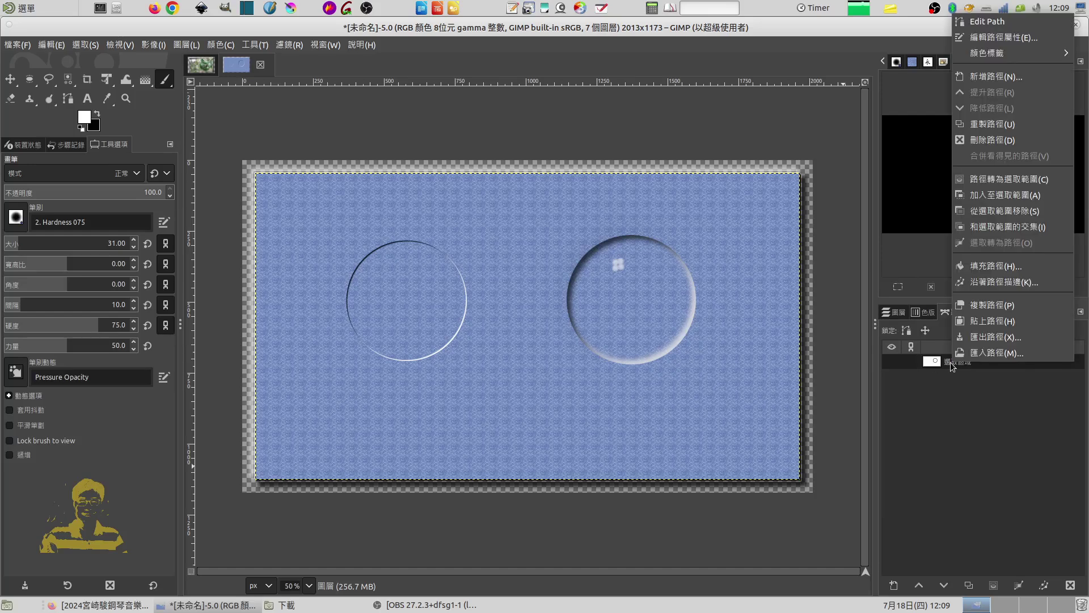
left_click(996, 181)
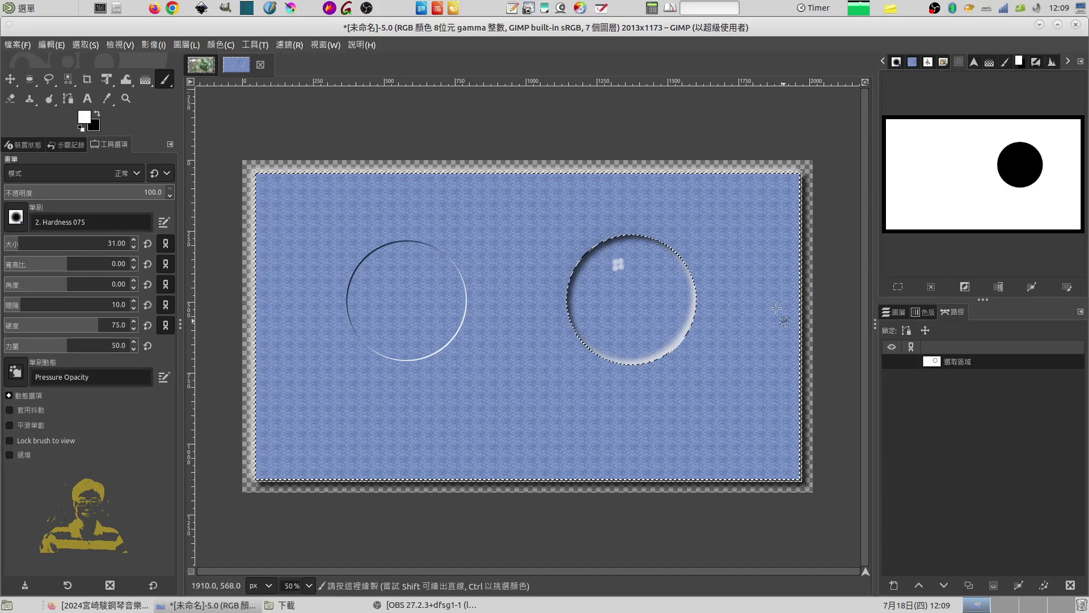
left_click(895, 312)
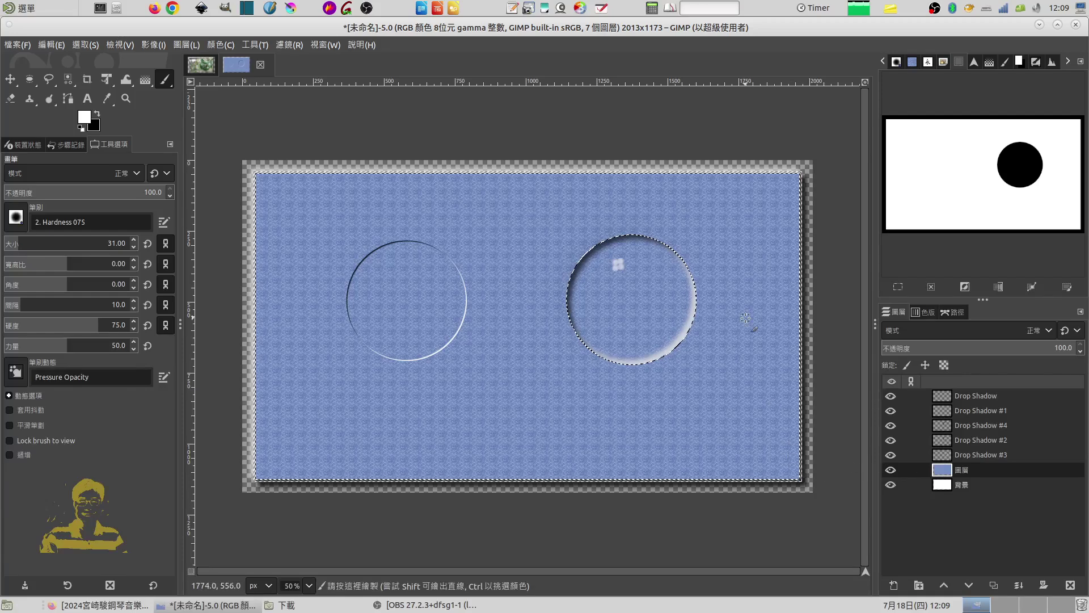
Preview the Spherize filter and cancel it without applying
left_click(291, 45)
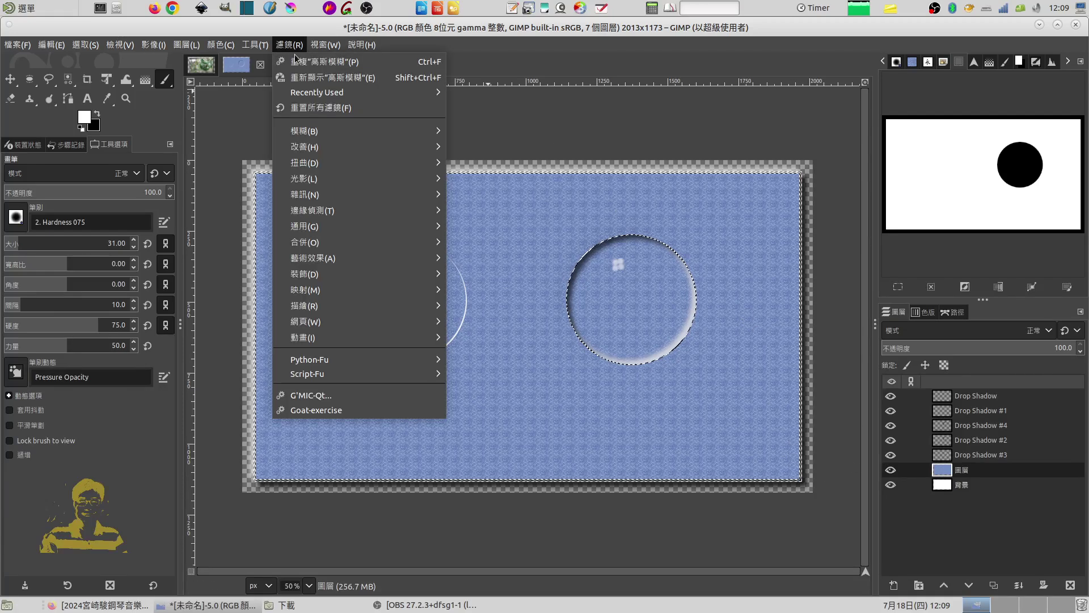
mouse_move(305, 162)
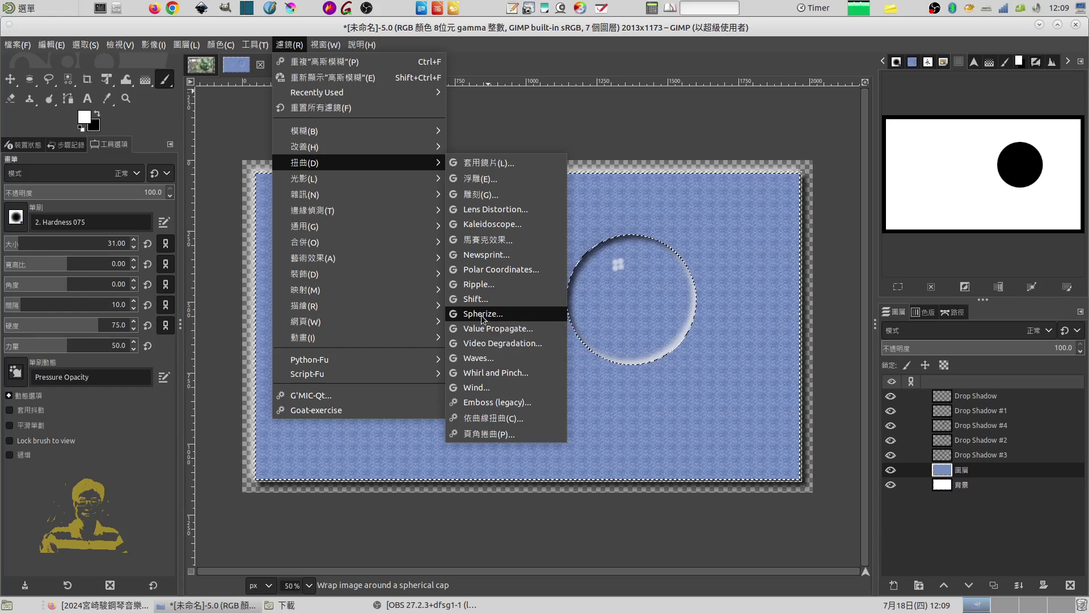
left_click(481, 315)
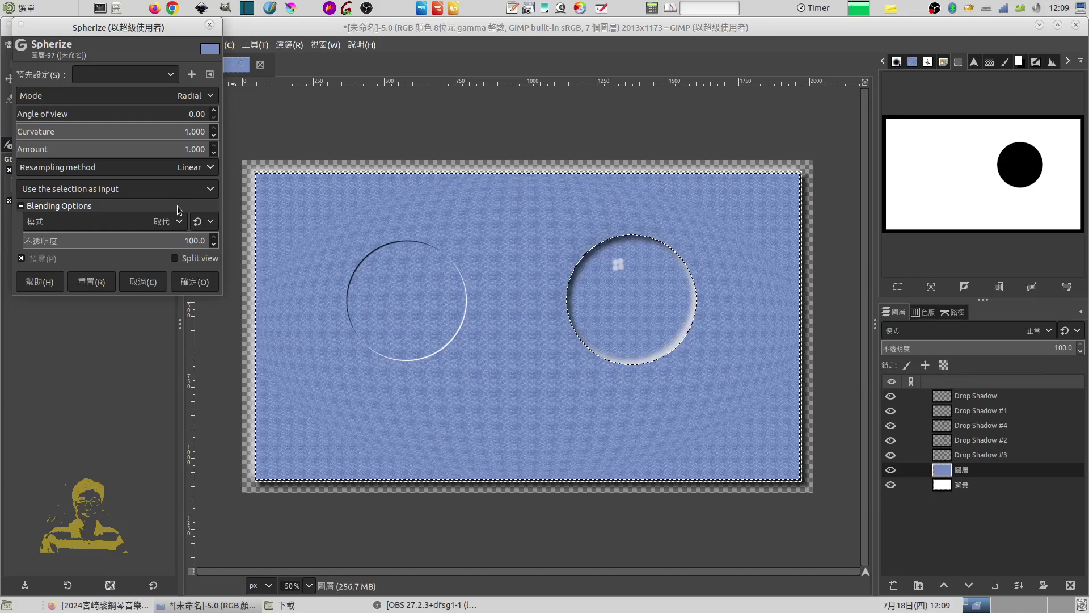
left_click(143, 282)
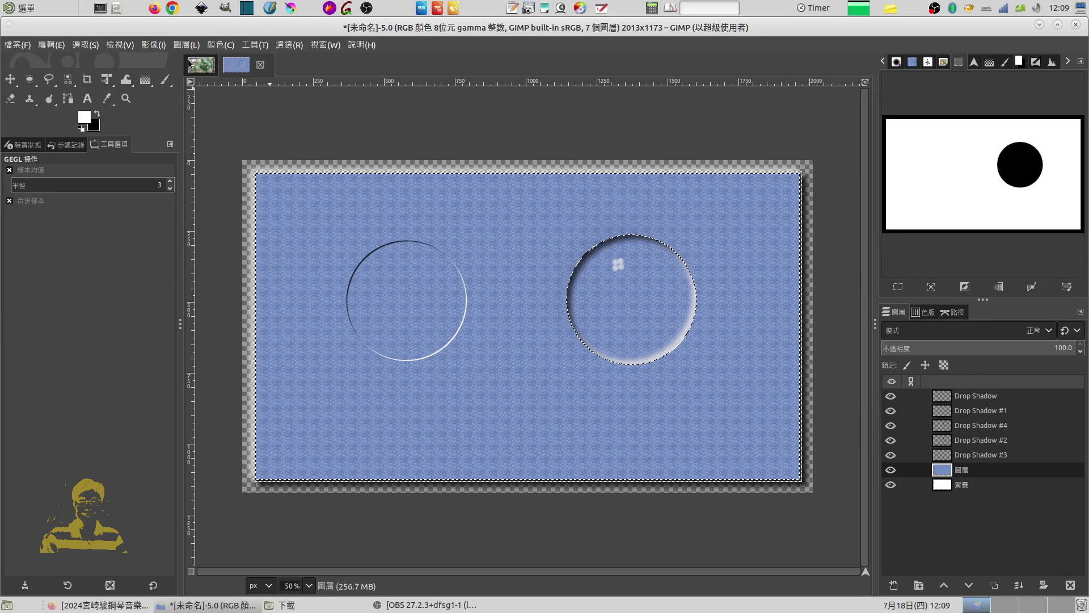
left_click(79, 46)
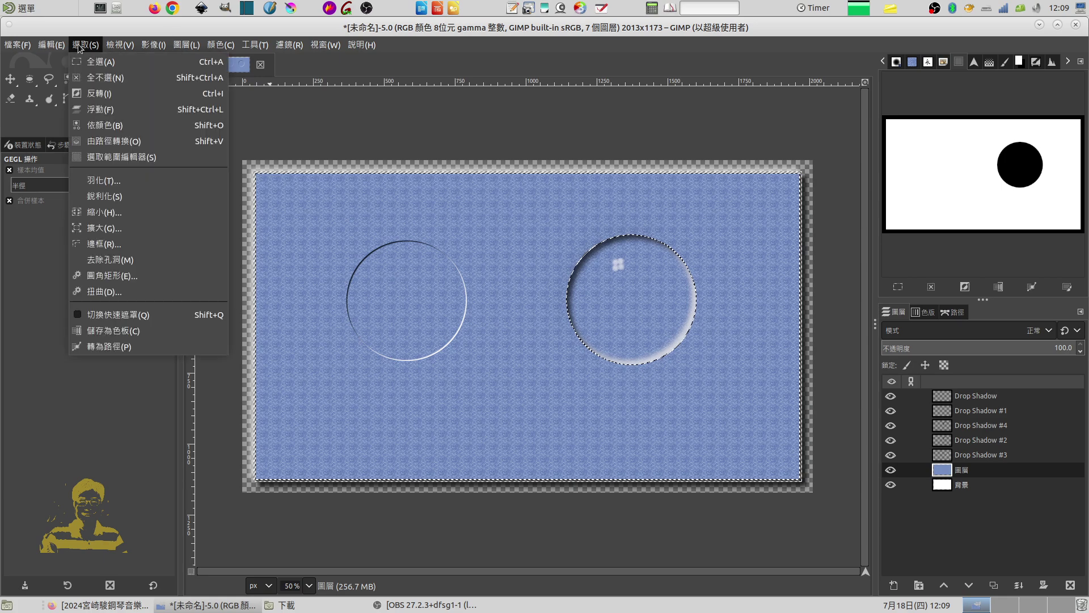
Invert the selection and open Spherize, keeping the radial mode
left_click(100, 93)
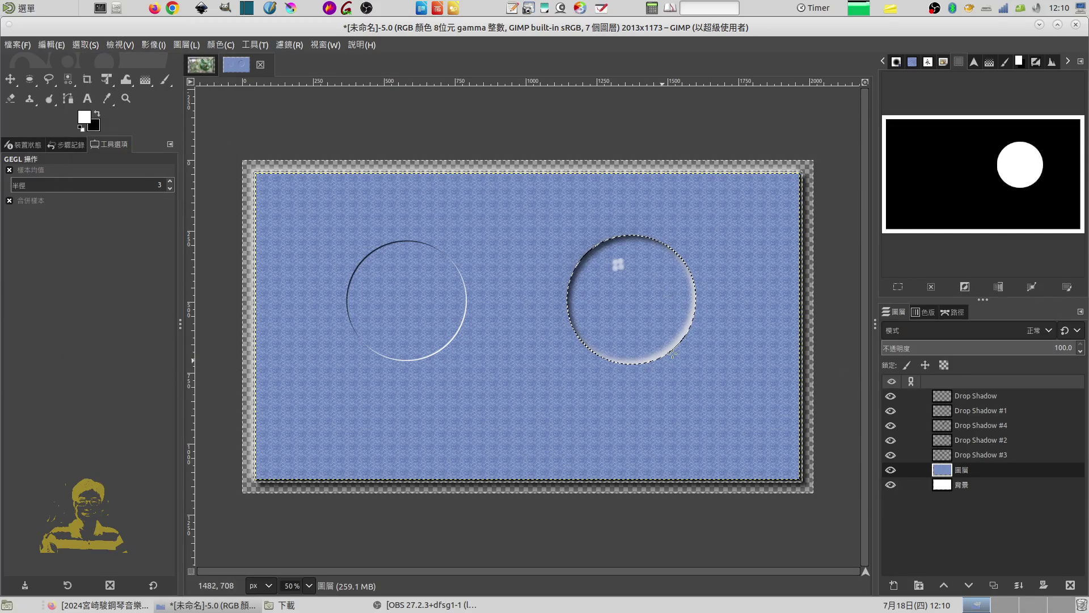
left_click(289, 44)
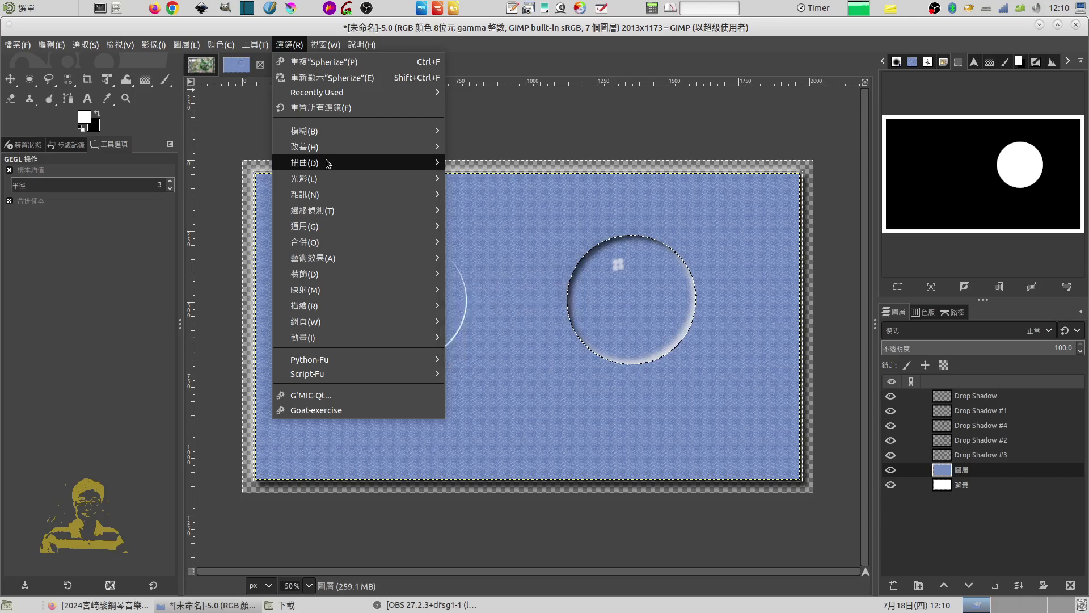
mouse_move(305, 163)
left_click(472, 314)
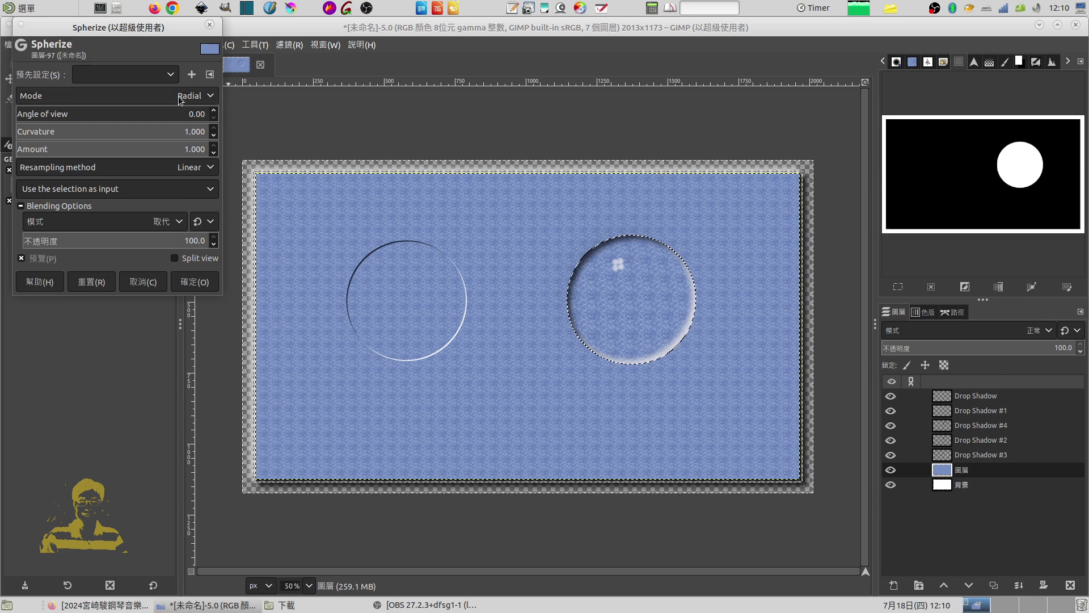
left_click(210, 96)
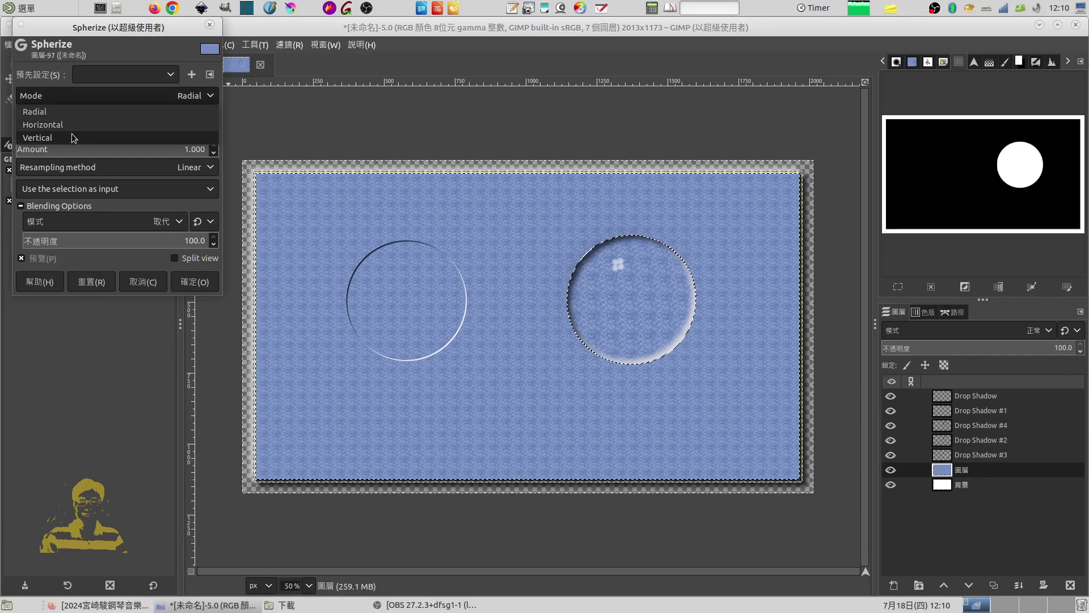
left_click(73, 115)
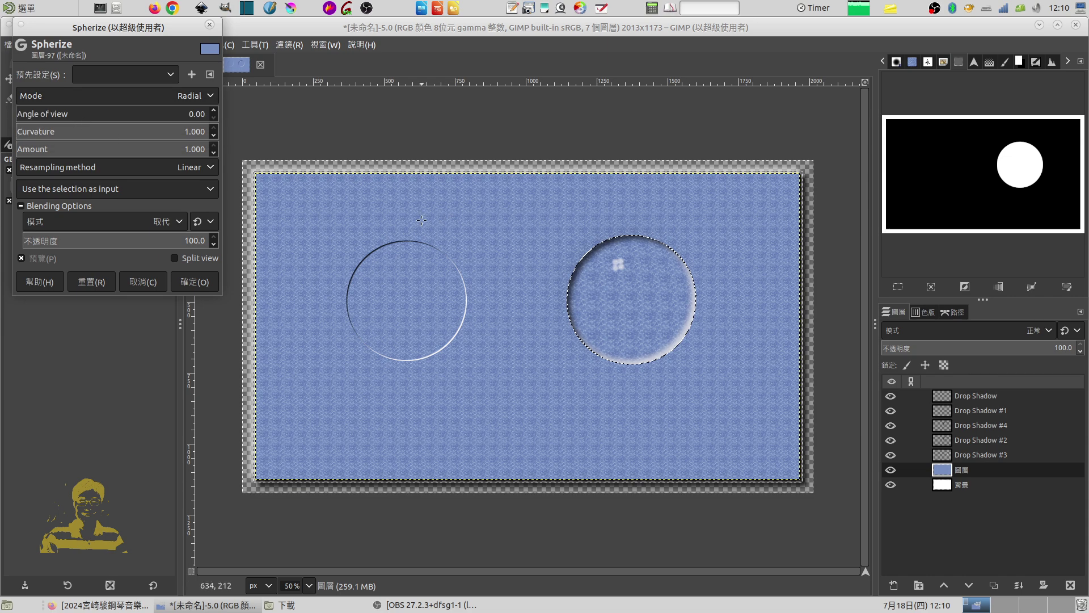
Apply Spherize with about 51° angle of view and 0.888 amount
mouse_move(23, 113)
left_mouse_down()
mouse_move(141, 131)
mouse_move(12, 118)
left_mouse_up()
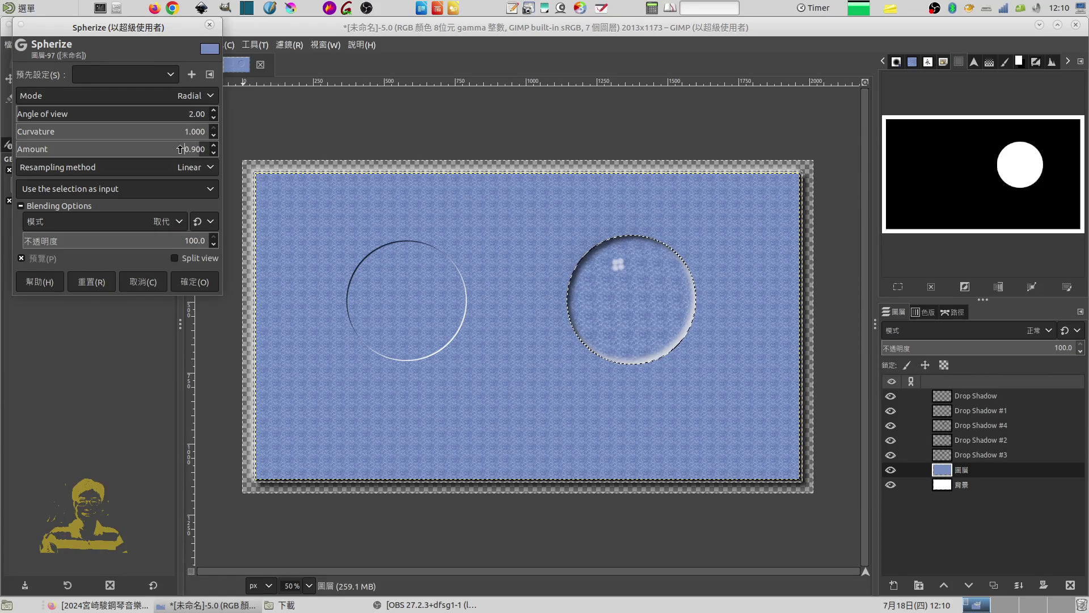
mouse_move(198, 151)
left_mouse_down()
mouse_move(39, 151)
mouse_move(223, 163)
mouse_move(216, 140)
left_mouse_up()
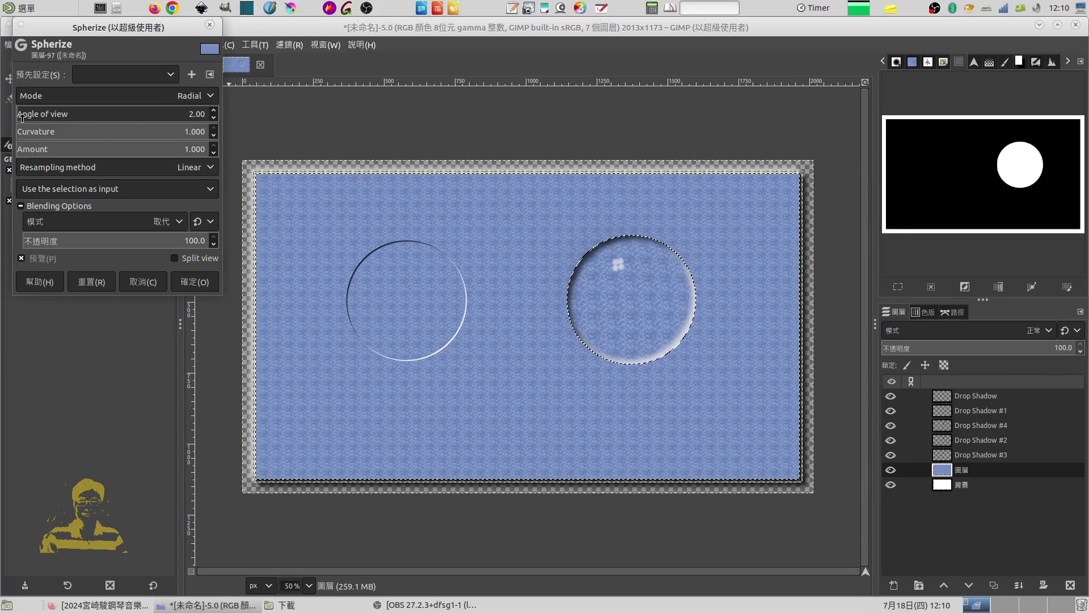
left_click_drag(21, 118, 70, 122)
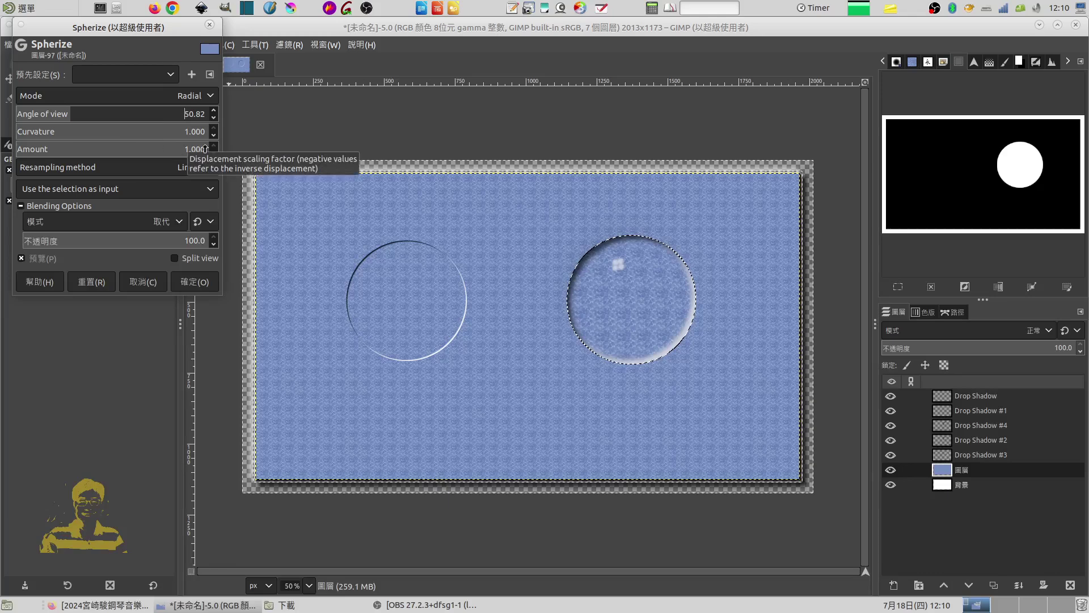
left_click_drag(208, 149, 197, 152)
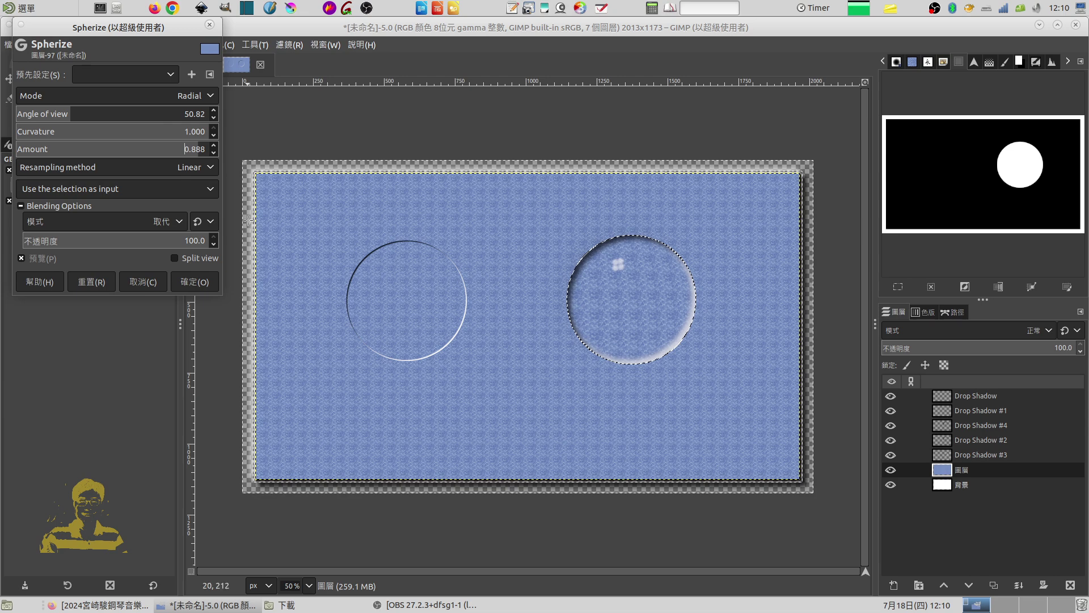
left_click(192, 286)
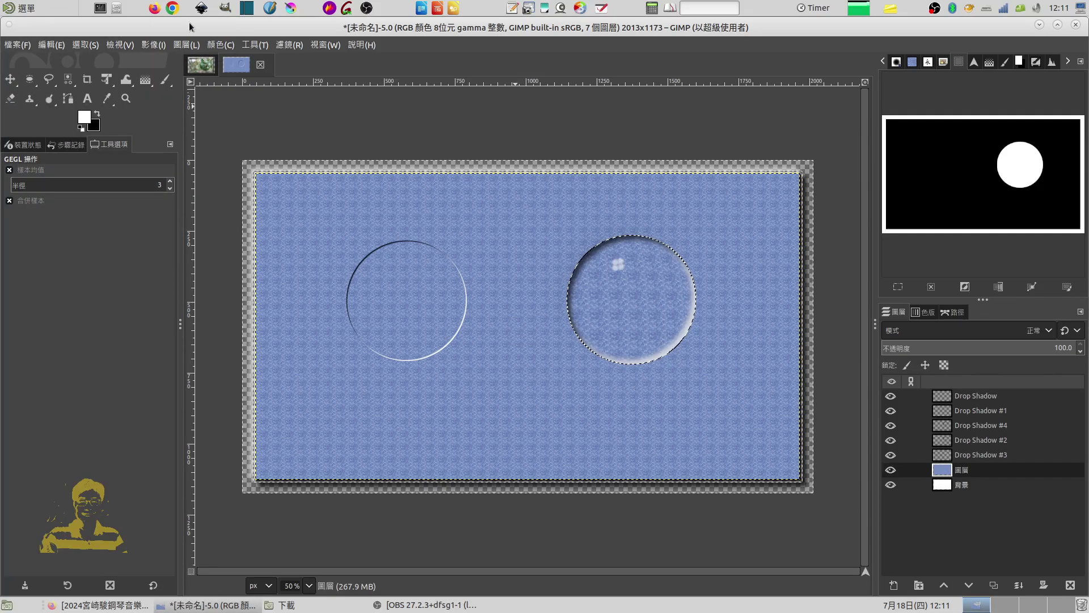
Clear the selection and hide then re-show the drop shadow layers to compare
left_click(51, 43)
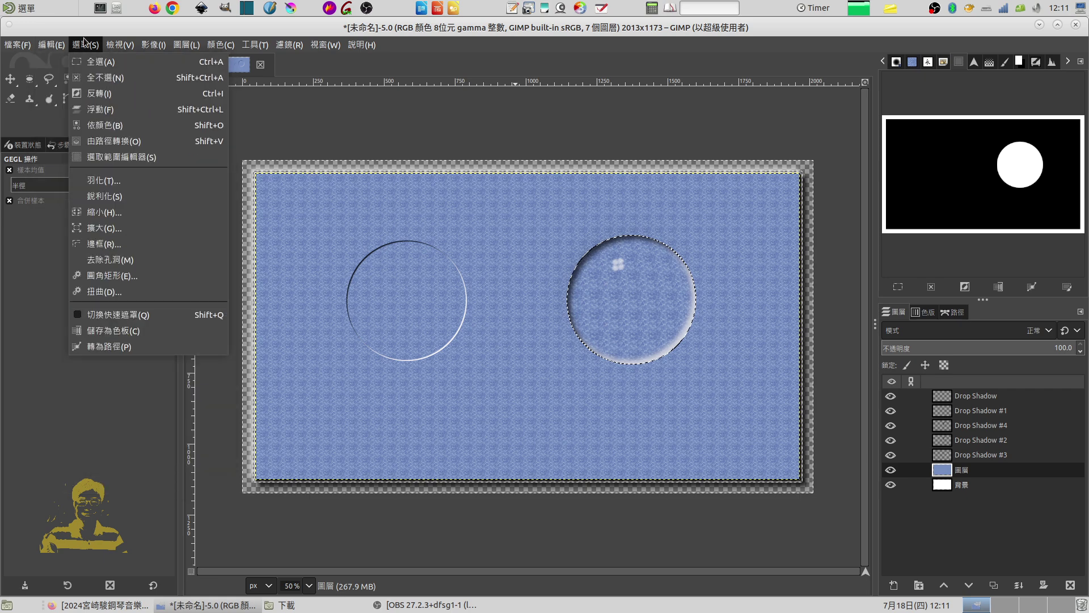
left_click(104, 79)
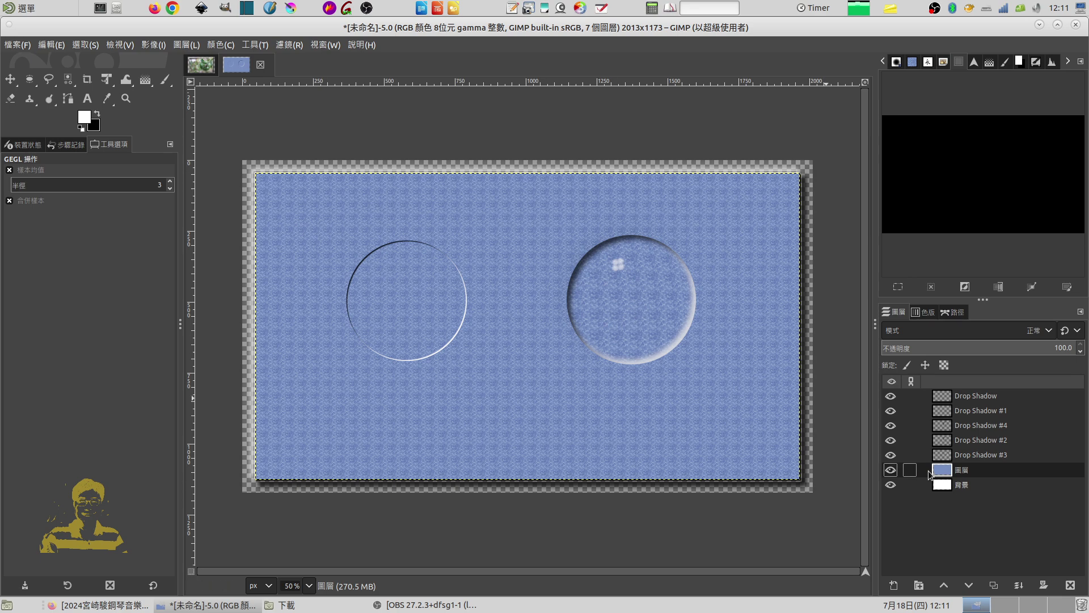
left_click(891, 455)
left_click_drag(890, 445, 890, 395)
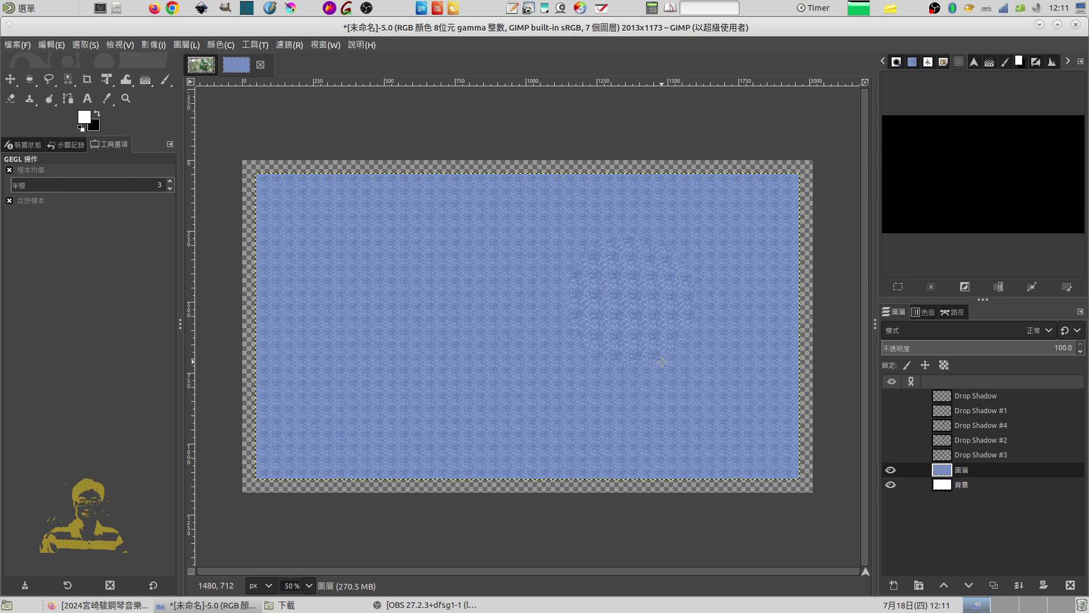
left_click(890, 410)
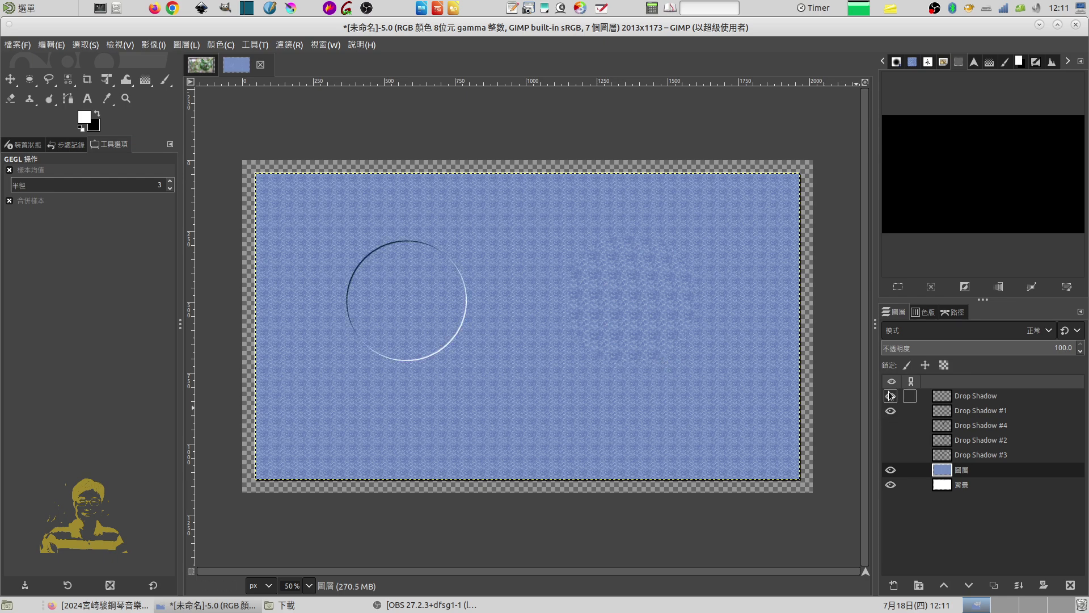
left_click(890, 425)
Make Drop Shadow #2 active, compare its visibility, and set its opacity to 100
left_click(922, 439)
left_click(890, 455)
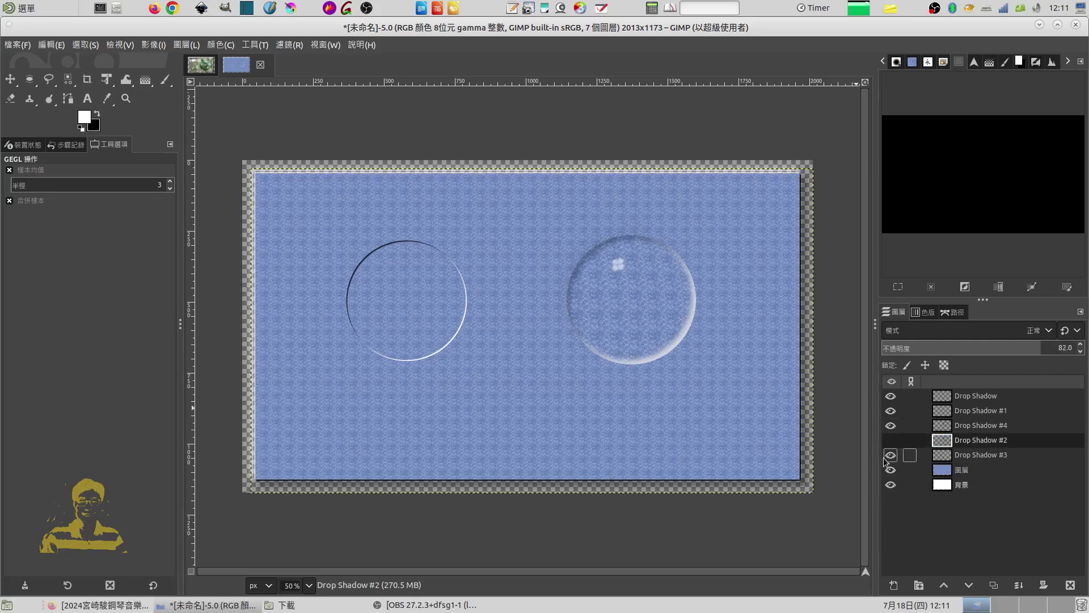
left_click(890, 440)
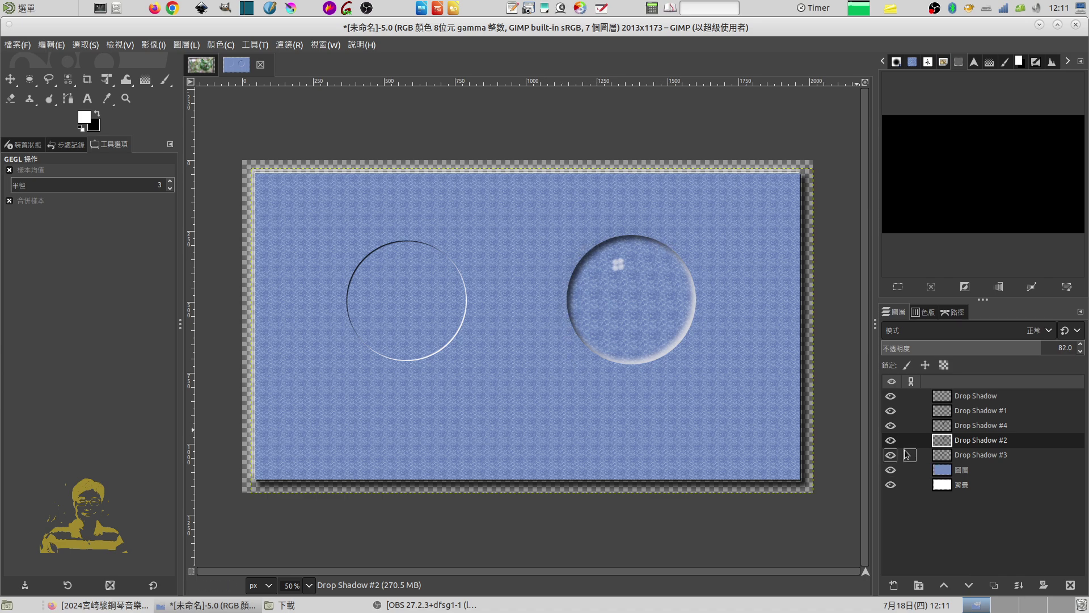
left_click(890, 440)
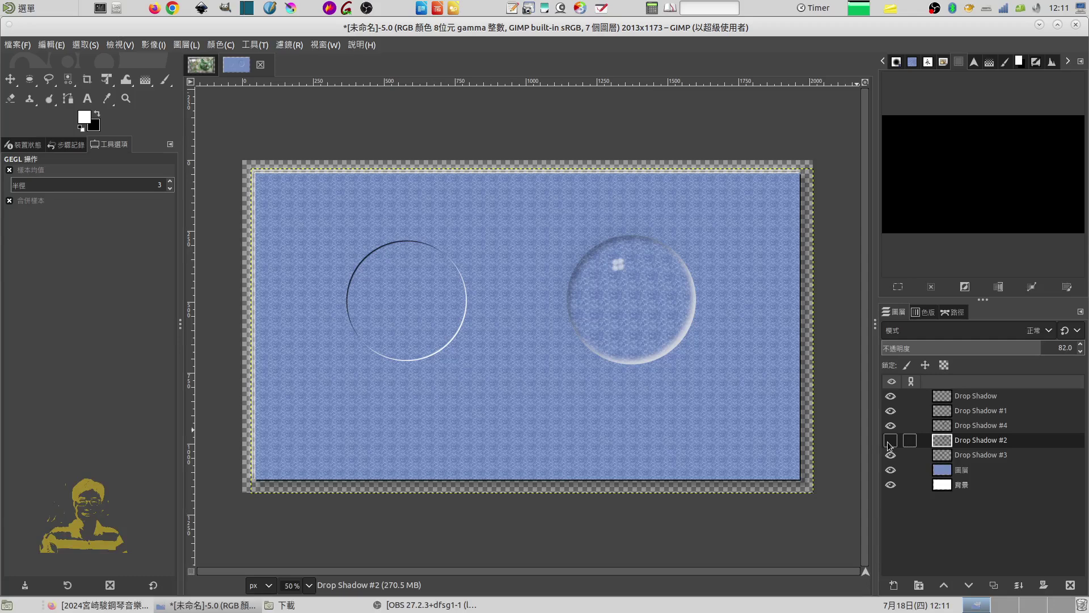
left_click(889, 441)
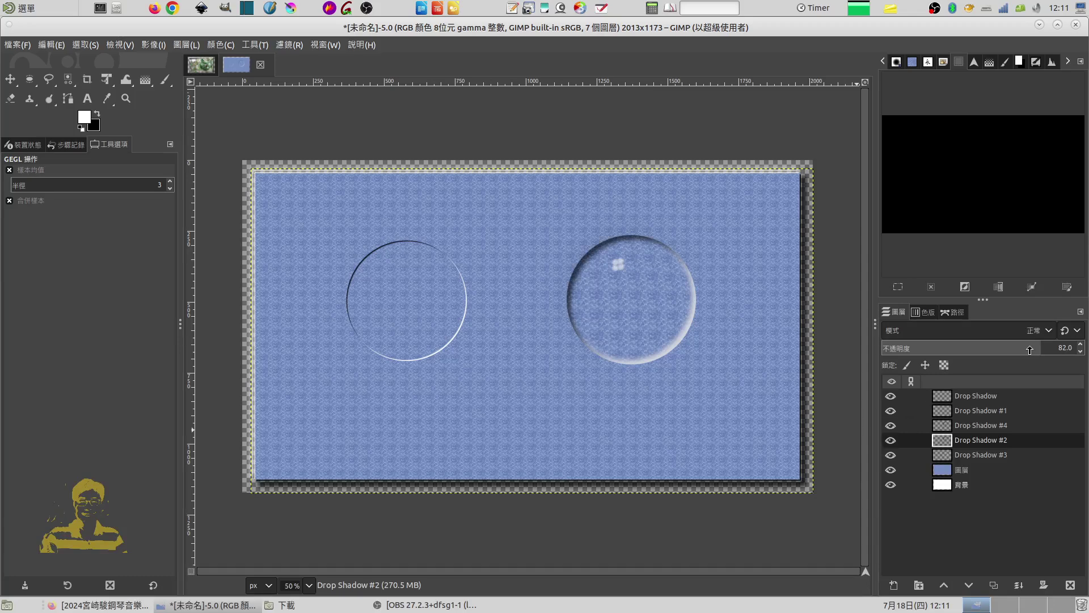
left_click_drag(1029, 350, 1029, 353)
left_click_drag(1029, 350, 1081, 349)
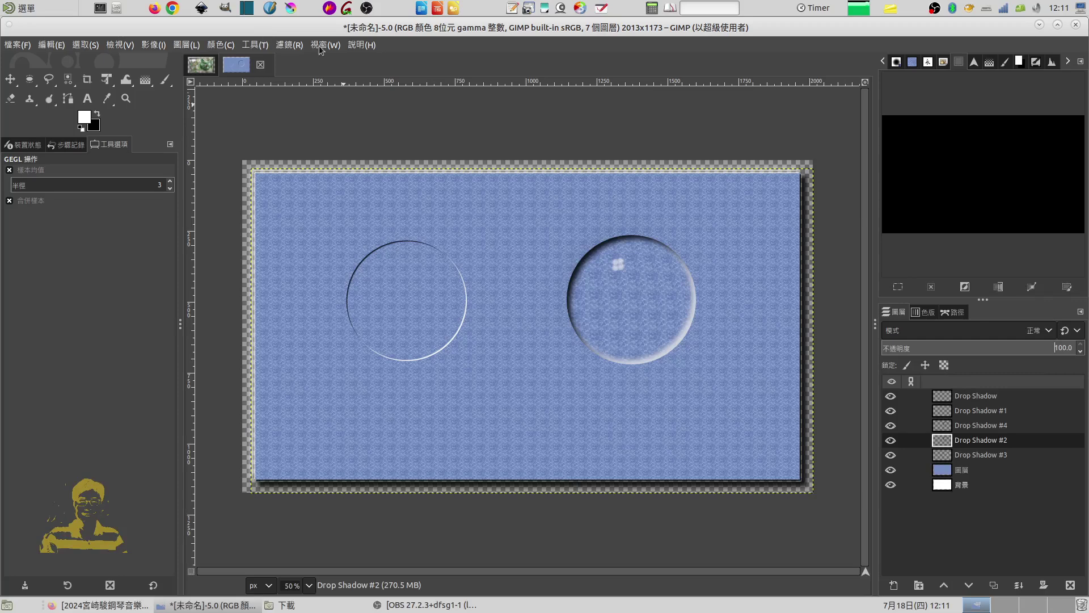
Preview a Gaussian blur on the shadow layer and cancel it
left_click(295, 47)
mouse_move(305, 146)
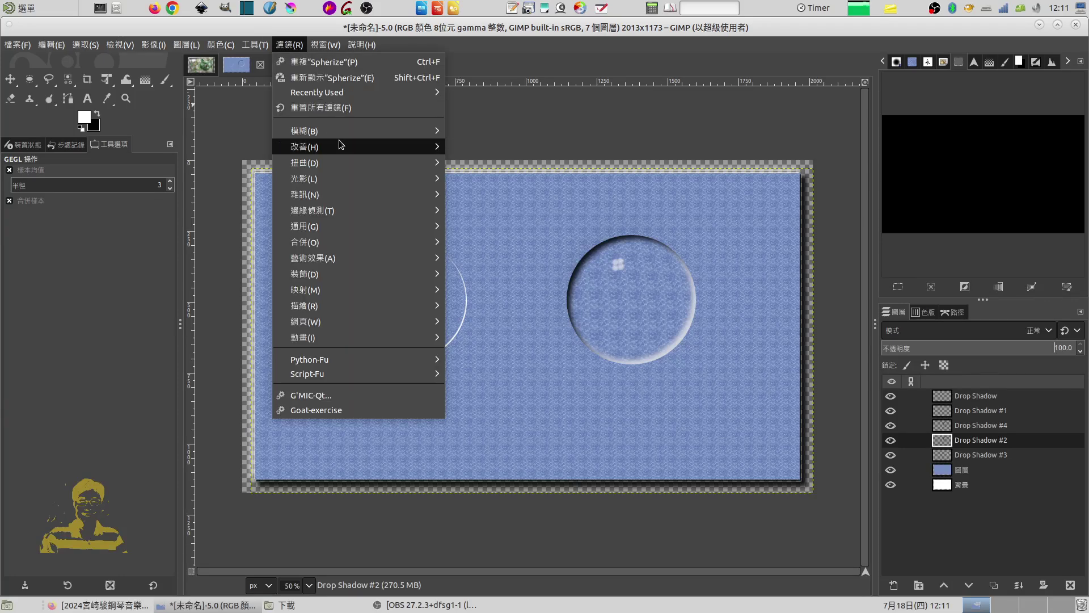
left_click(478, 147)
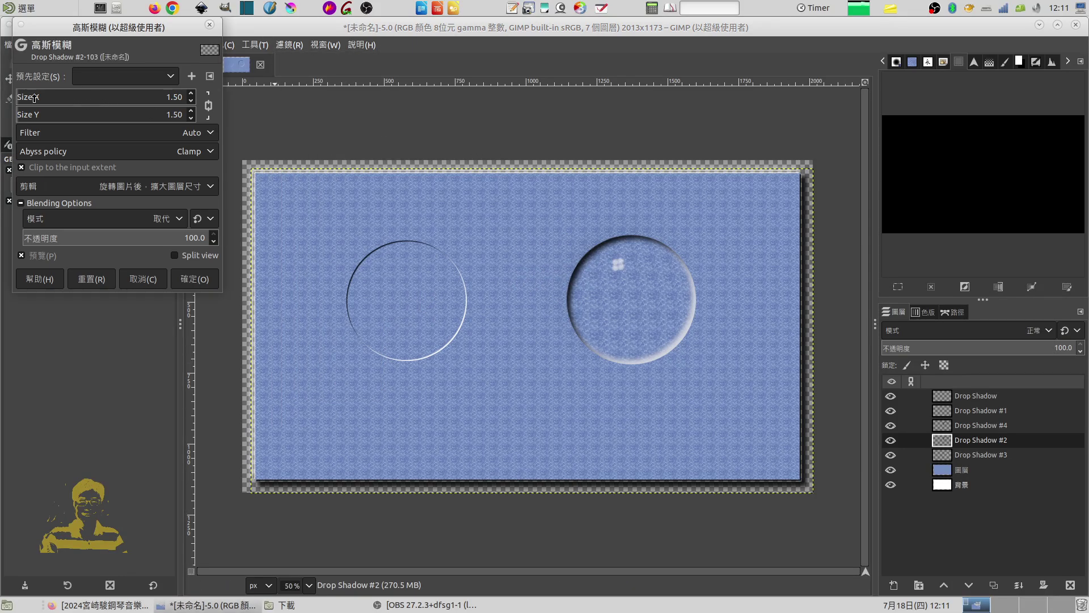
mouse_move(20, 103)
left_mouse_down()
mouse_move(52, 106)
mouse_move(43, 106)
left_mouse_up()
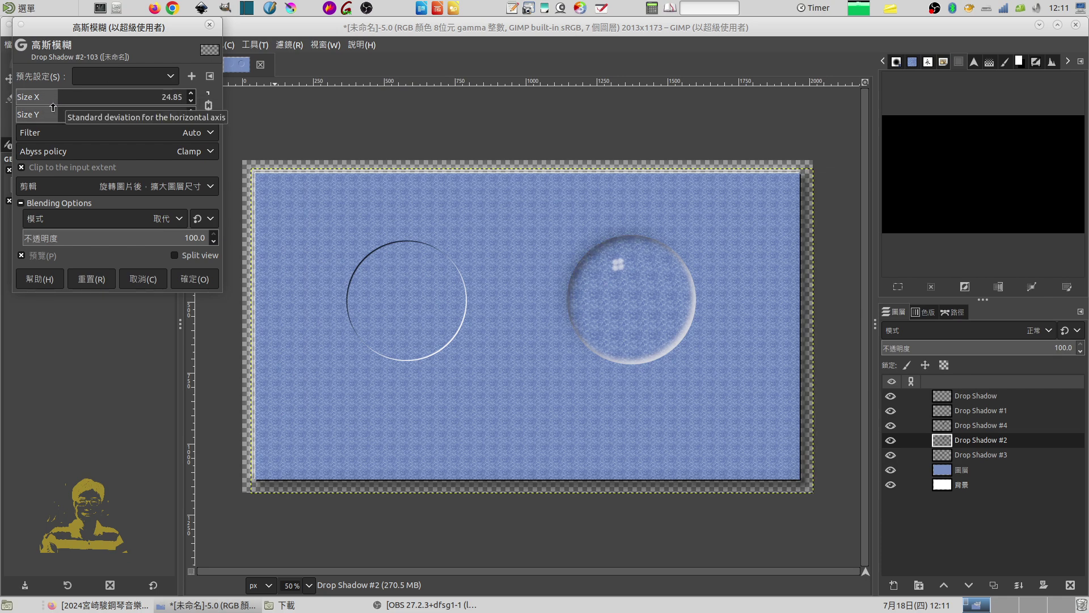
left_click(141, 276)
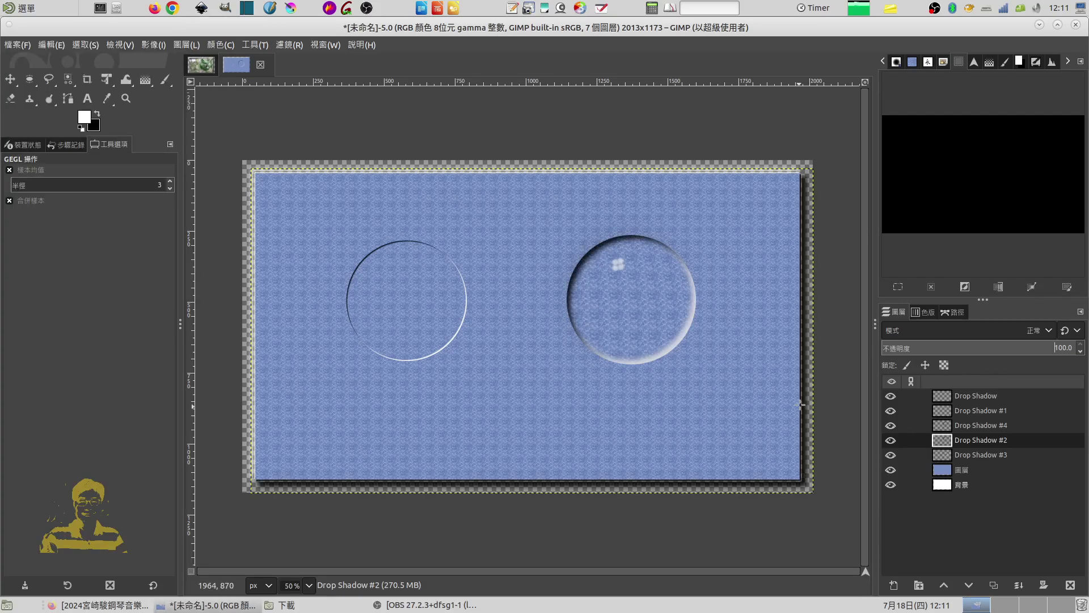
Turn the circle path into a selection and return to the Layers list
left_click(957, 312)
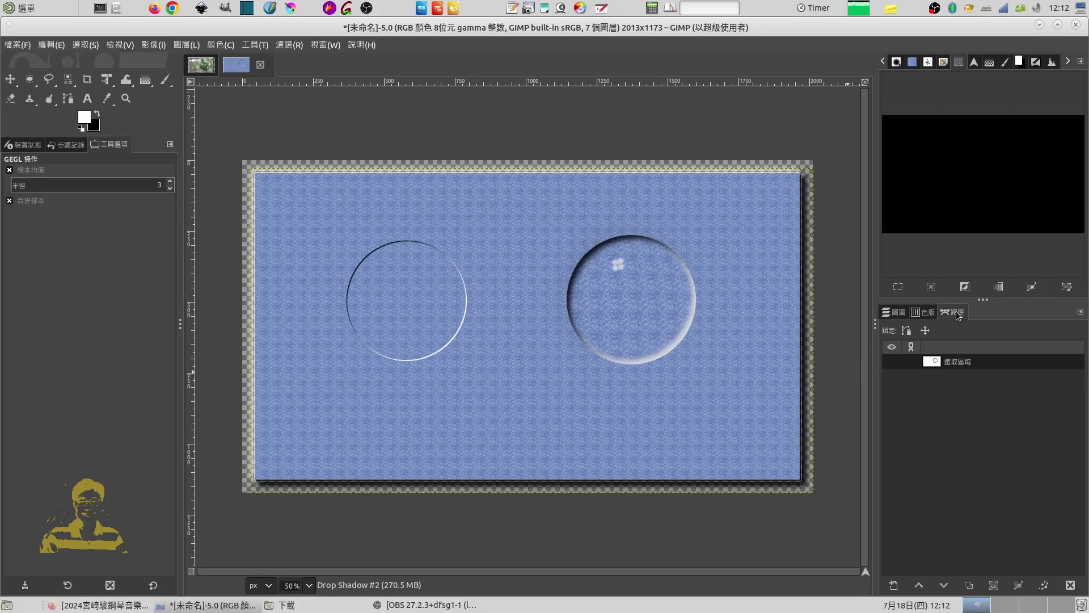
right_click(958, 363)
left_click(1023, 178)
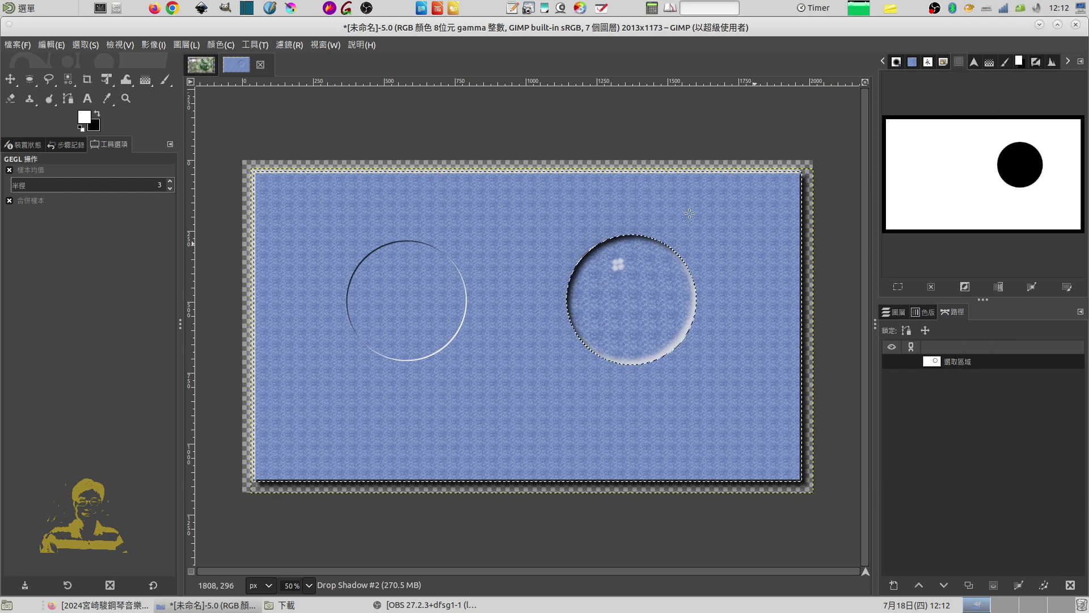
left_click(293, 45)
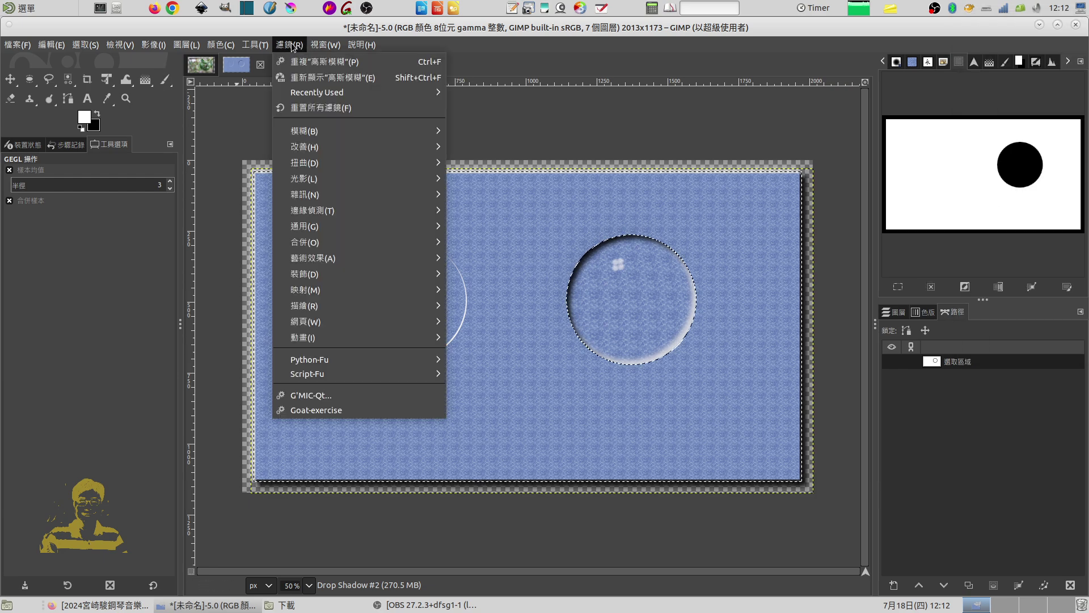
left_click(894, 312)
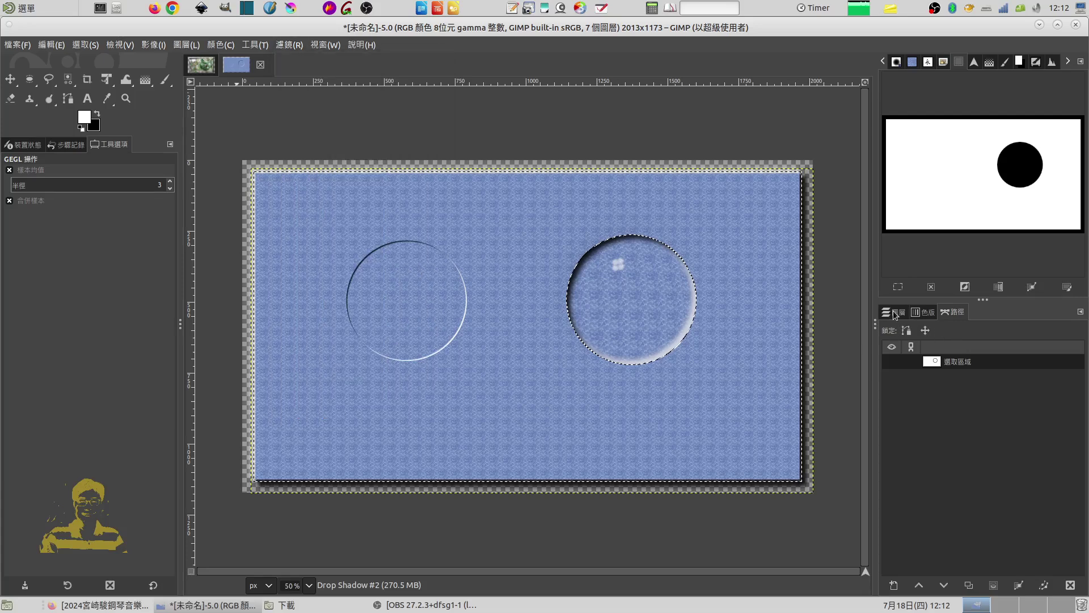
Preview a larger Gaussian blur, cancel it, and invert the selection
left_click(290, 45)
mouse_move(340, 130)
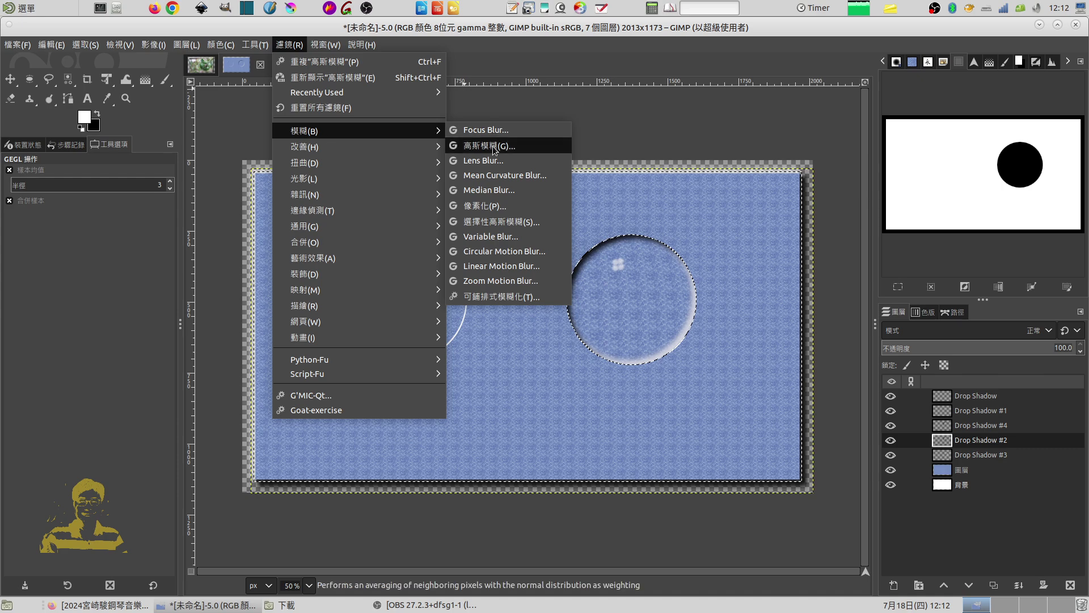
left_click(483, 144)
left_click_drag(25, 105, 95, 110)
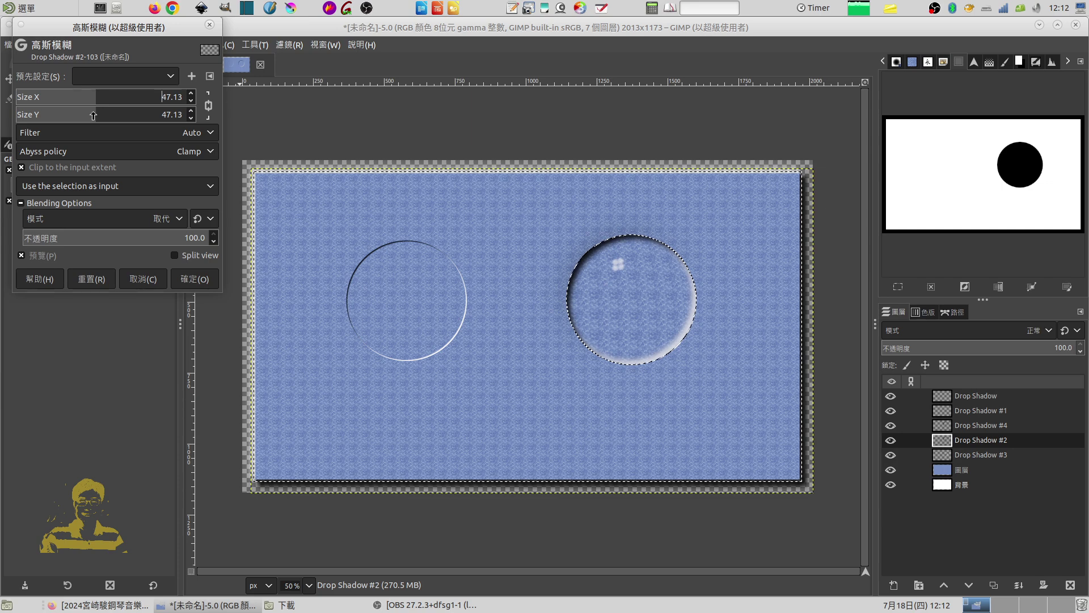
left_click(147, 283)
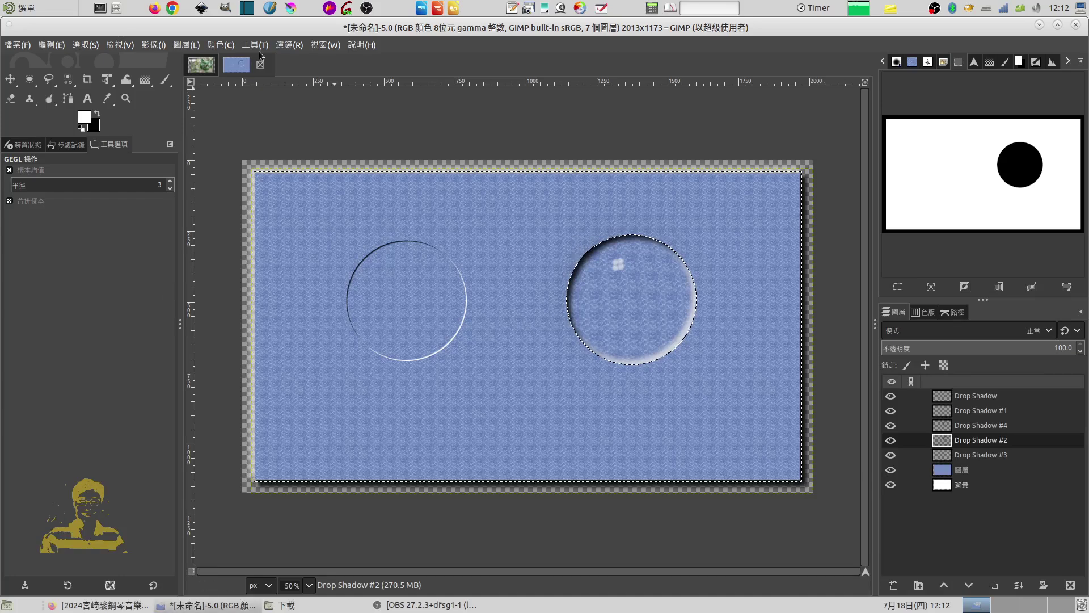
left_click(88, 44)
left_click(102, 108)
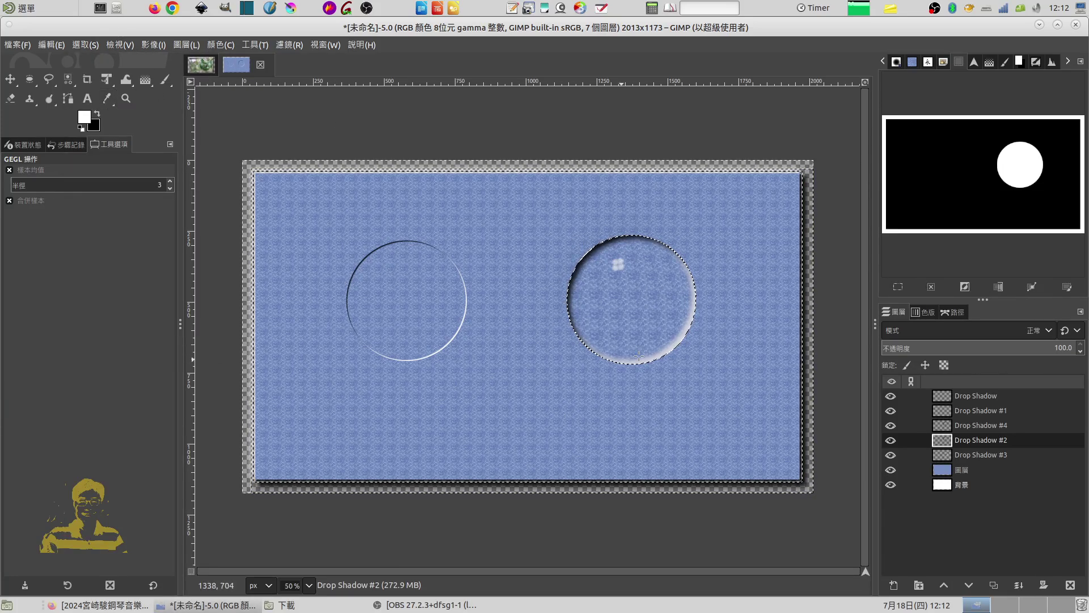
Blur Drop Shadow #2 outside the circle by about 19 pixels, then select None
left_click(296, 45)
left_click(483, 142)
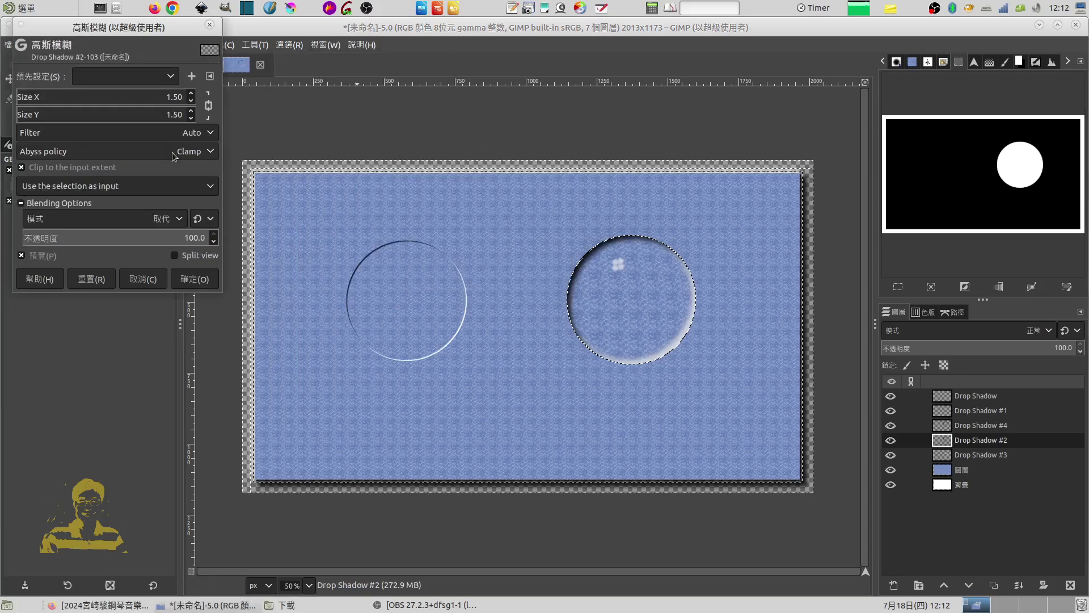
left_click_drag(30, 107, 48, 109)
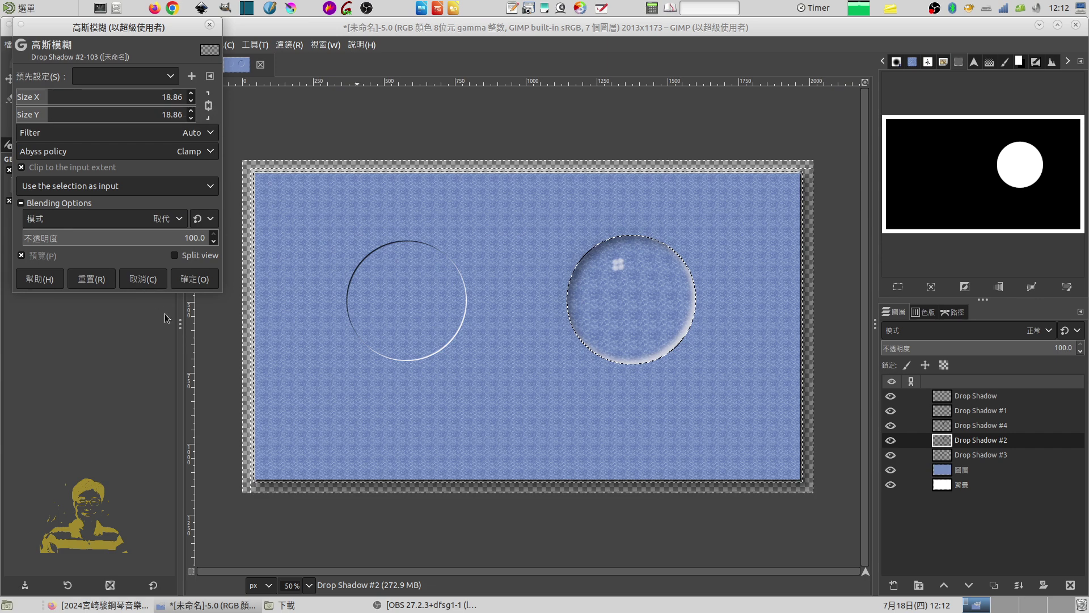
left_click(193, 278)
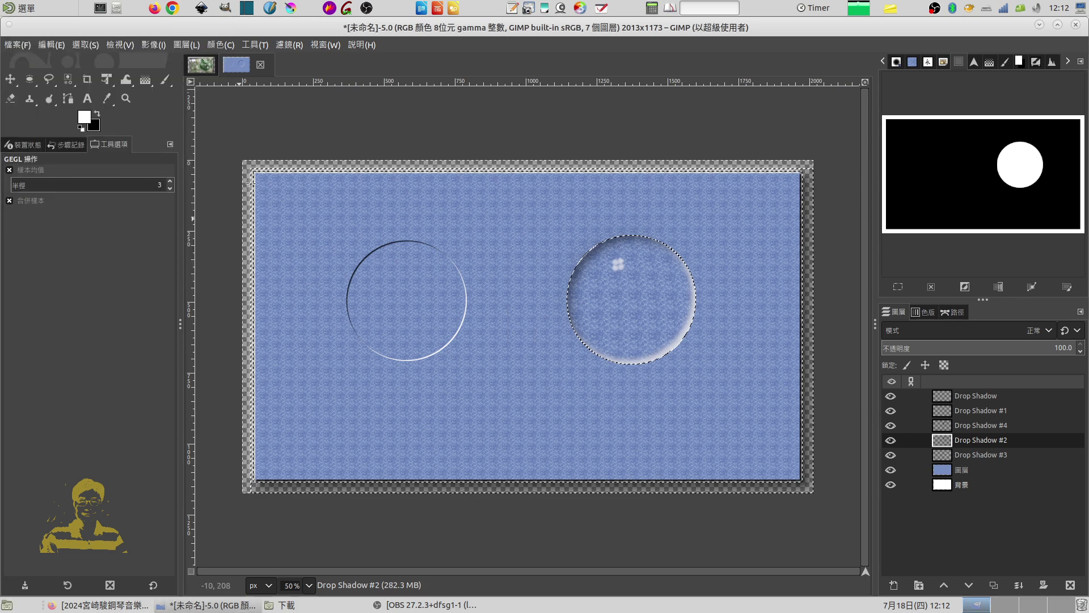
left_click(79, 45)
left_click(109, 76)
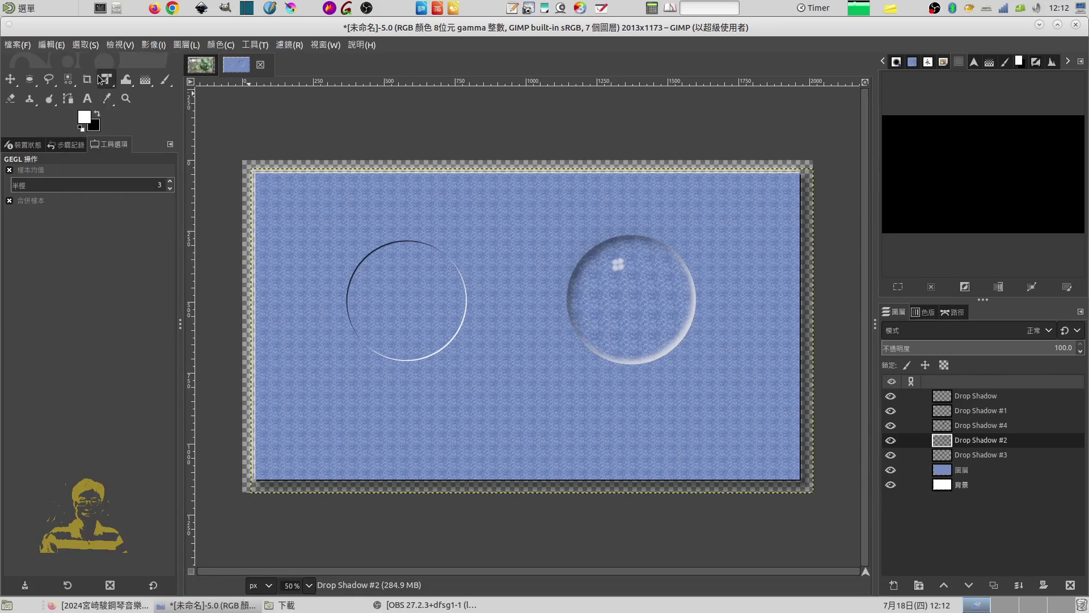